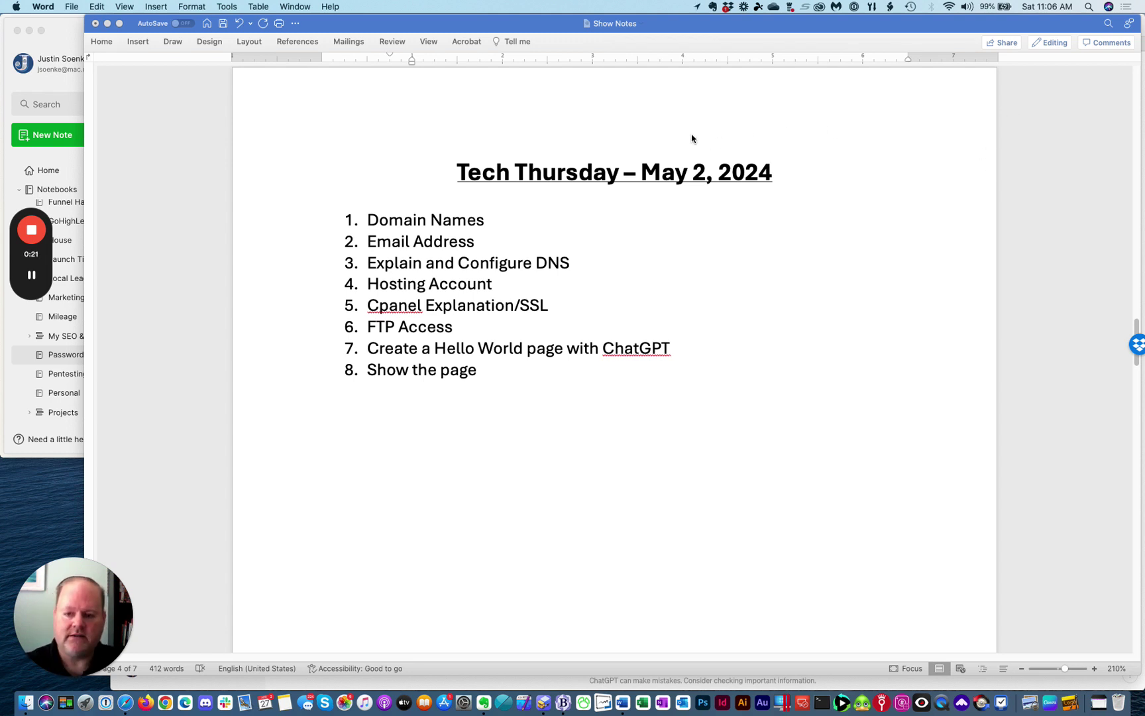
Switch from the Word show notes to Safari, where the ChatGPT page is open
key("super+Tab")
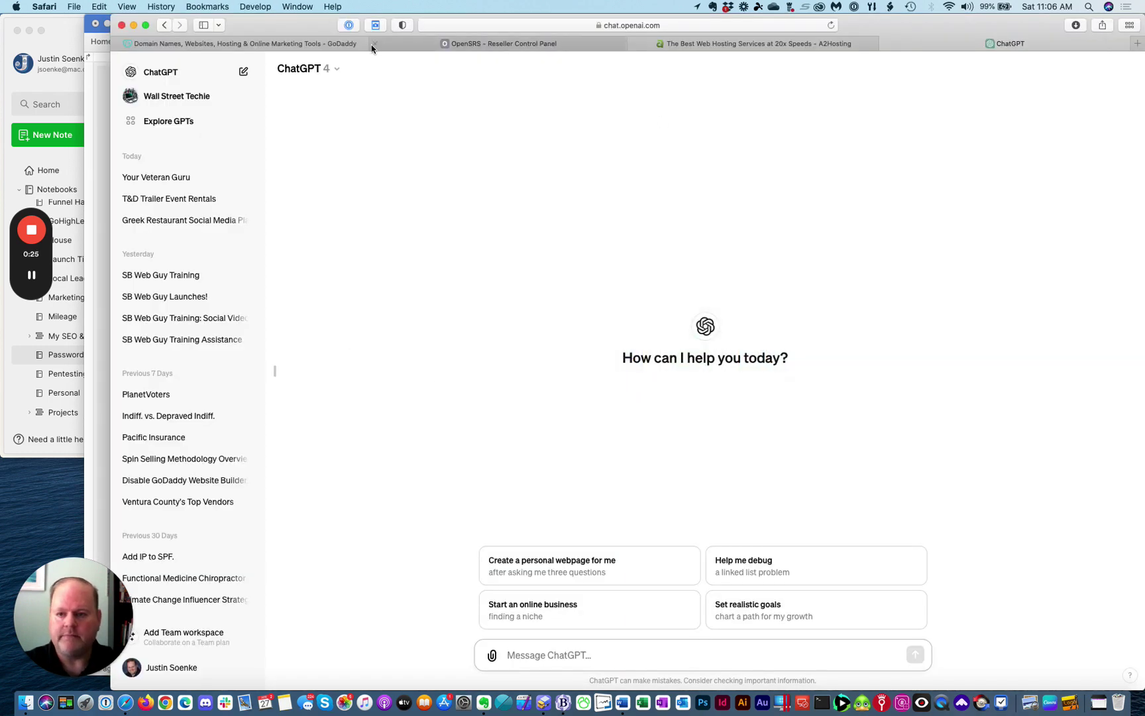
Search GoDaddy for venturamusic.org and add the $9.99 exact-match domain to the cart
left_click(272, 44)
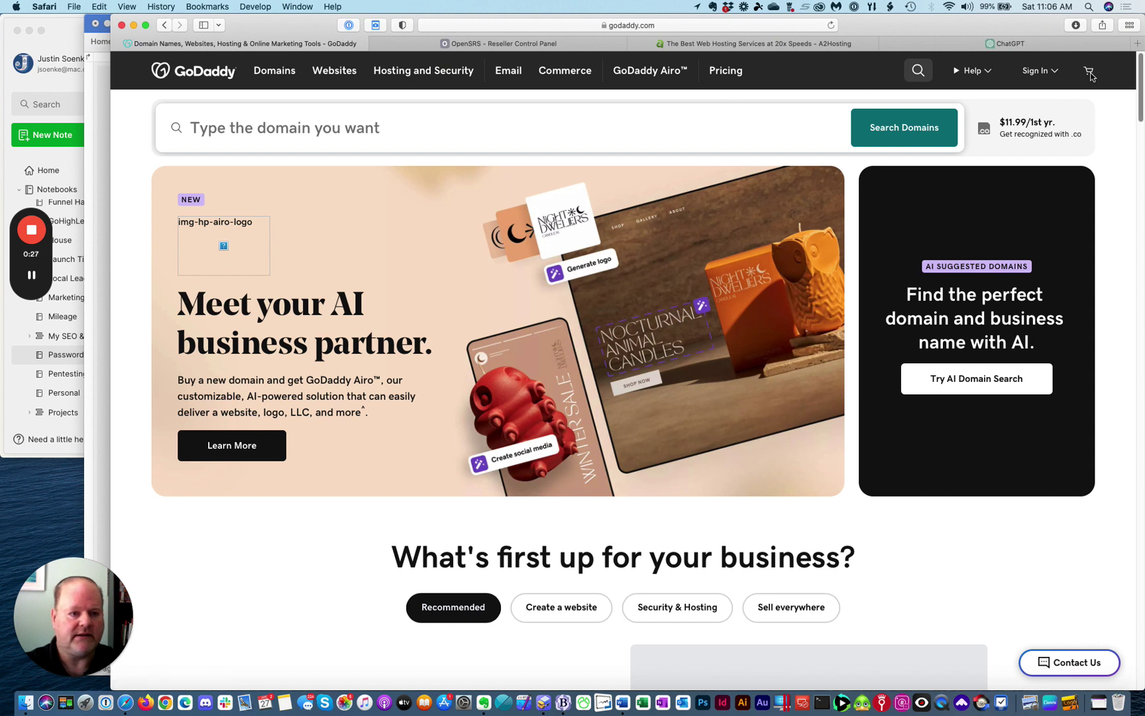
left_click(403, 128)
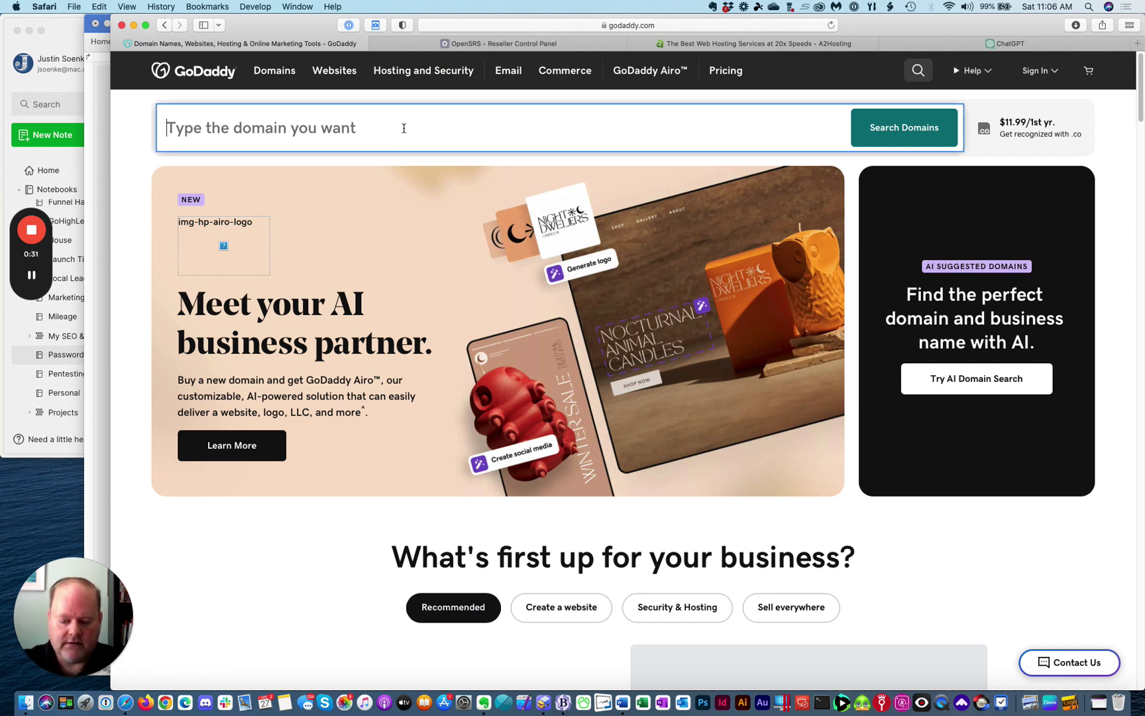
type("ventura")
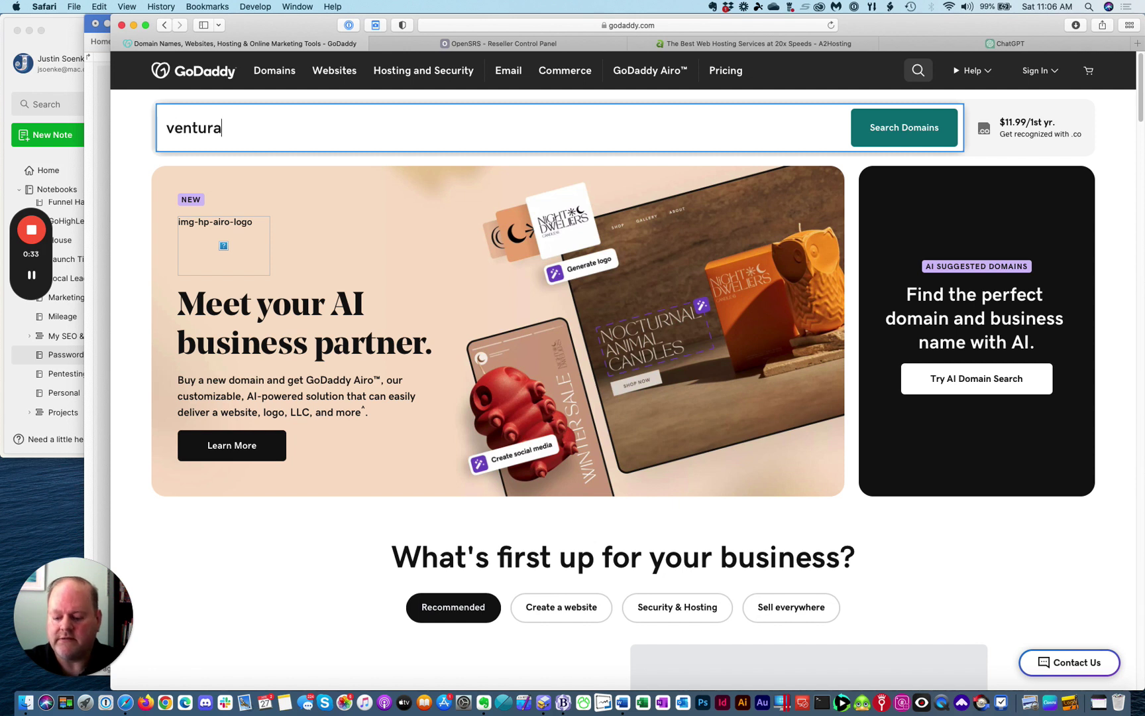
type(" music.org")
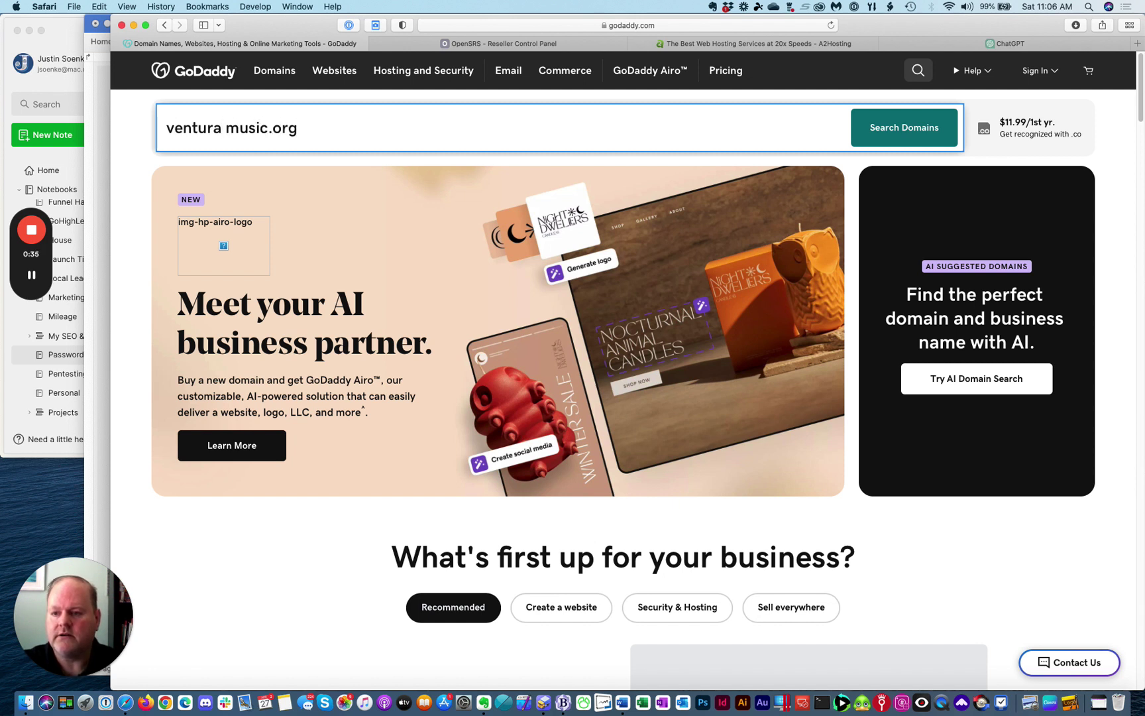
key("Left")
key("Left")
key("Left")
key("Left")
key("Left")
key("BackSpace")
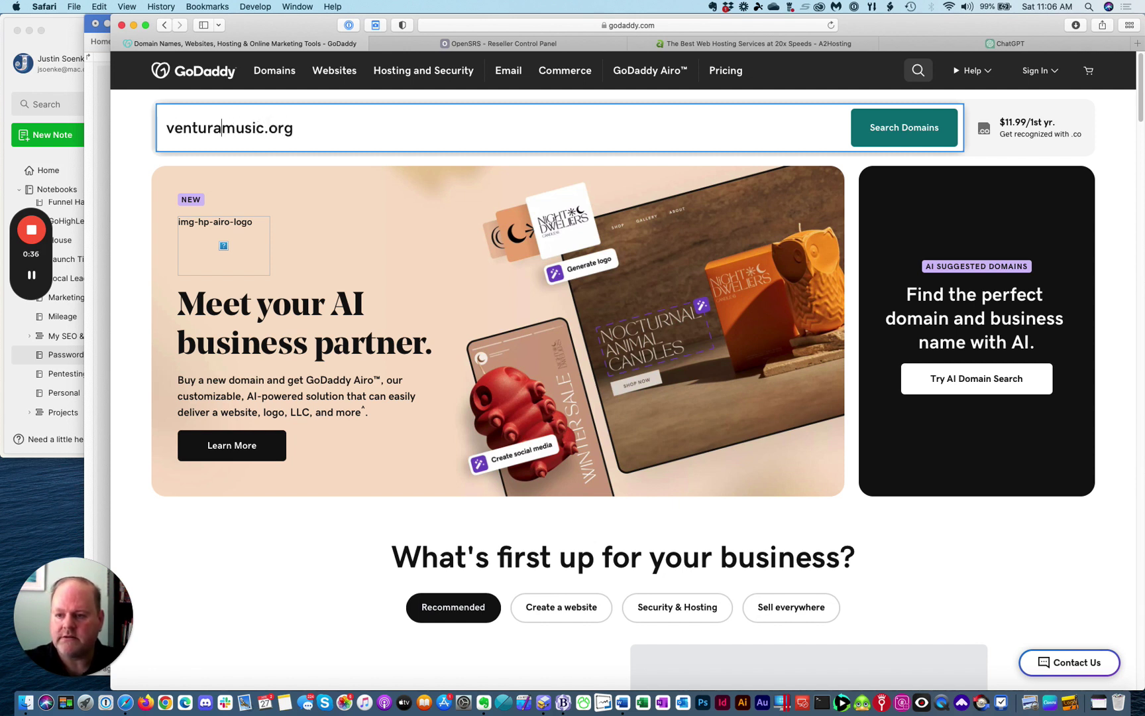
key("Return")
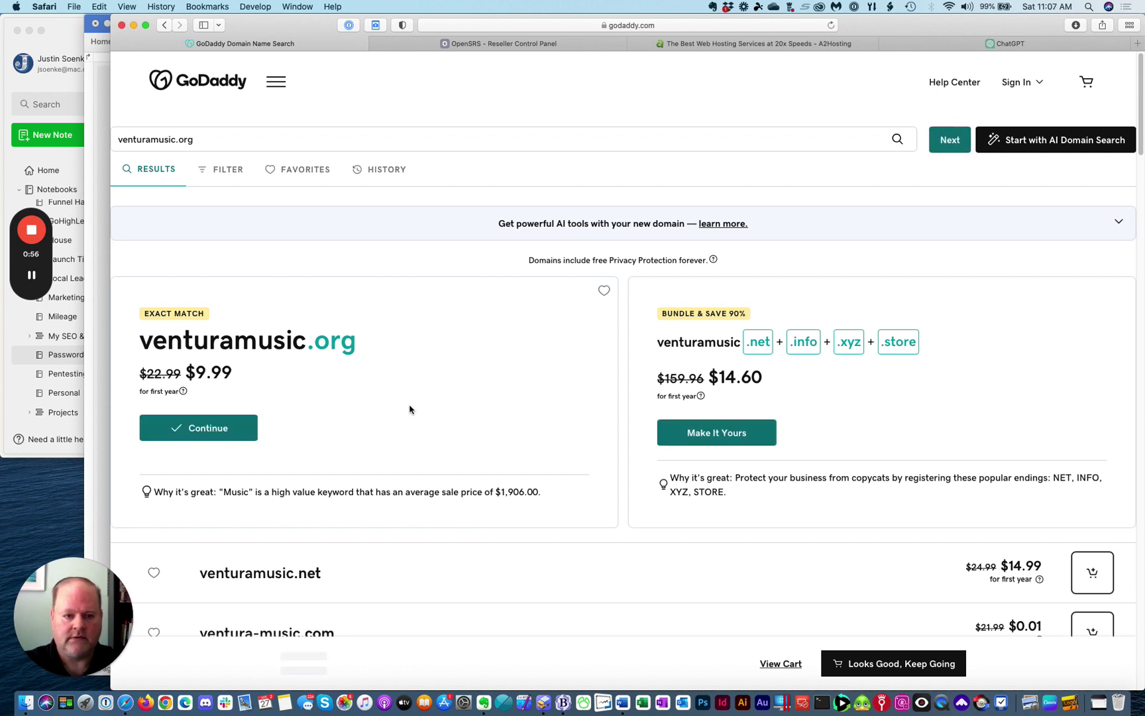
left_click(220, 432)
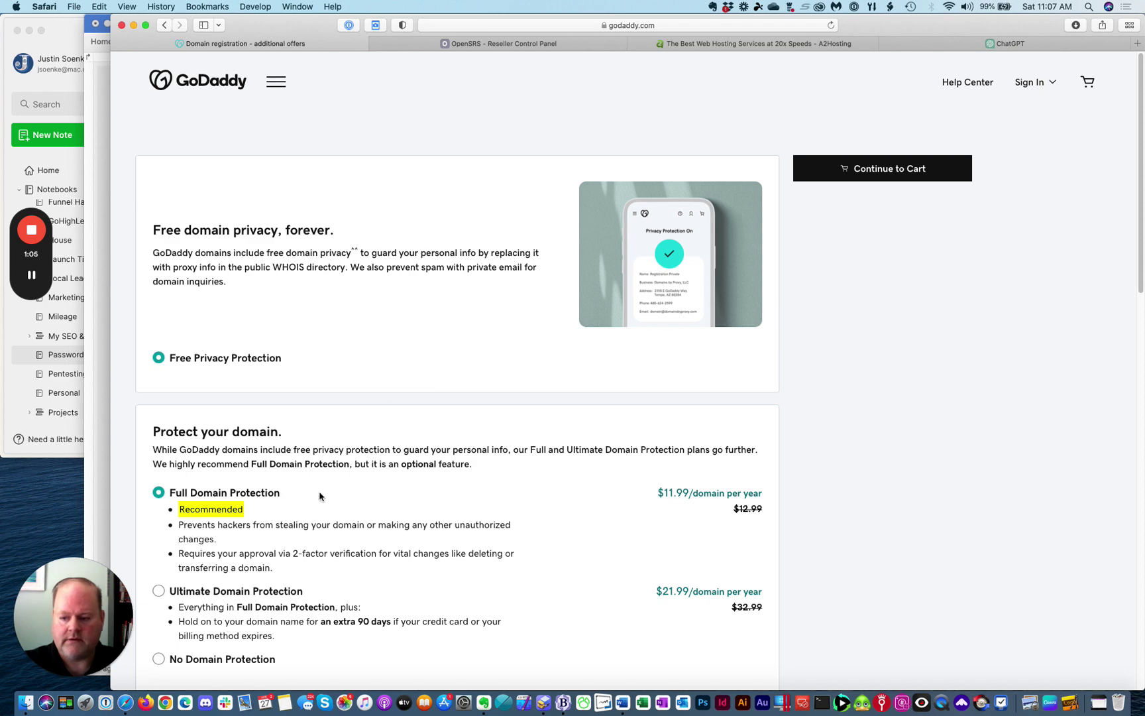
Choose No Domain Protection for venturamusic.org and review the remaining add-on offers
scroll(302, 480, "down", 3)
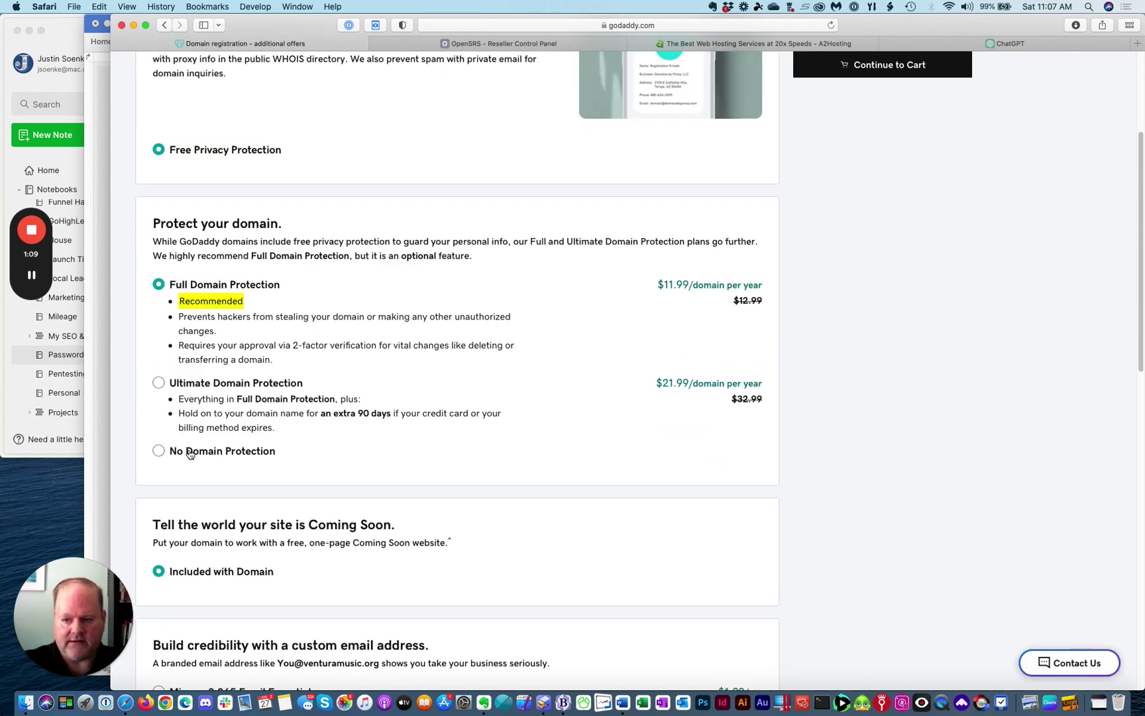
left_click(190, 453)
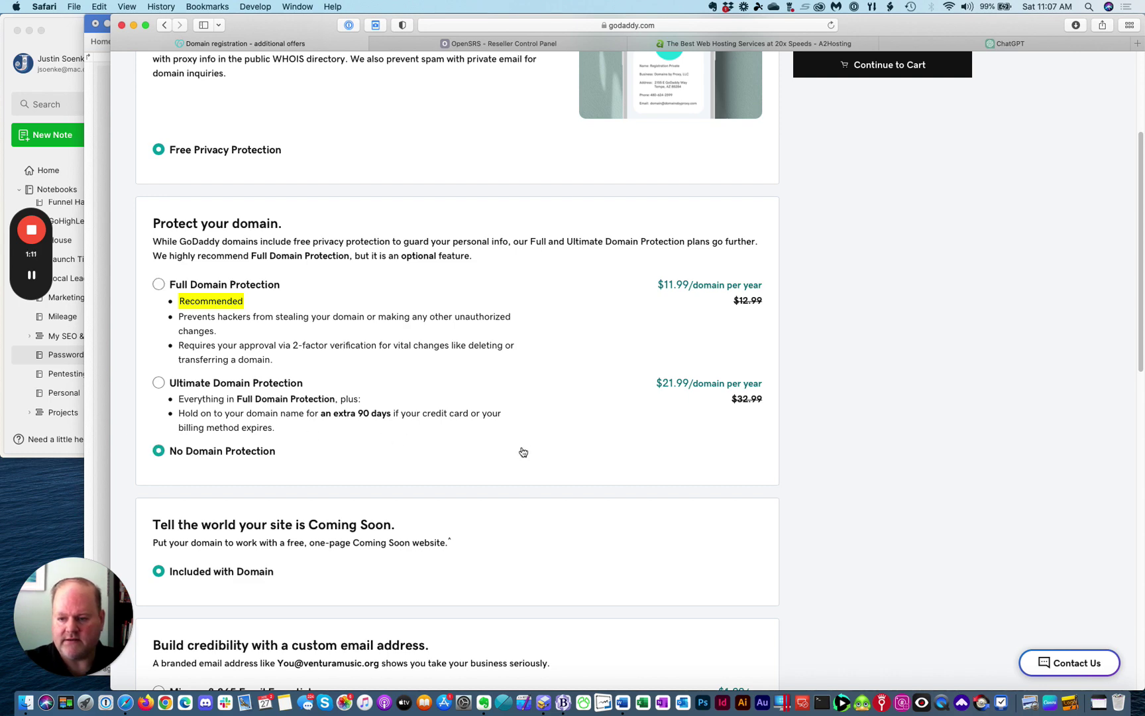
scroll(575, 434, "down", 1)
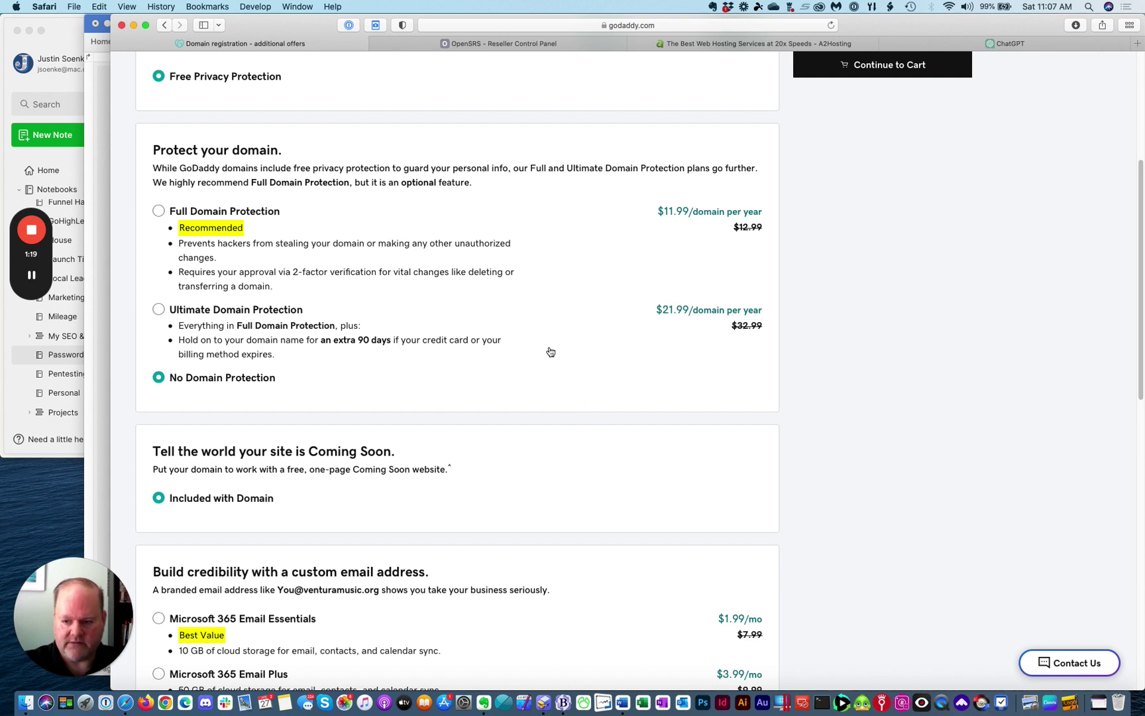
scroll(555, 358, "down", 1)
scroll(554, 358, "down", 2)
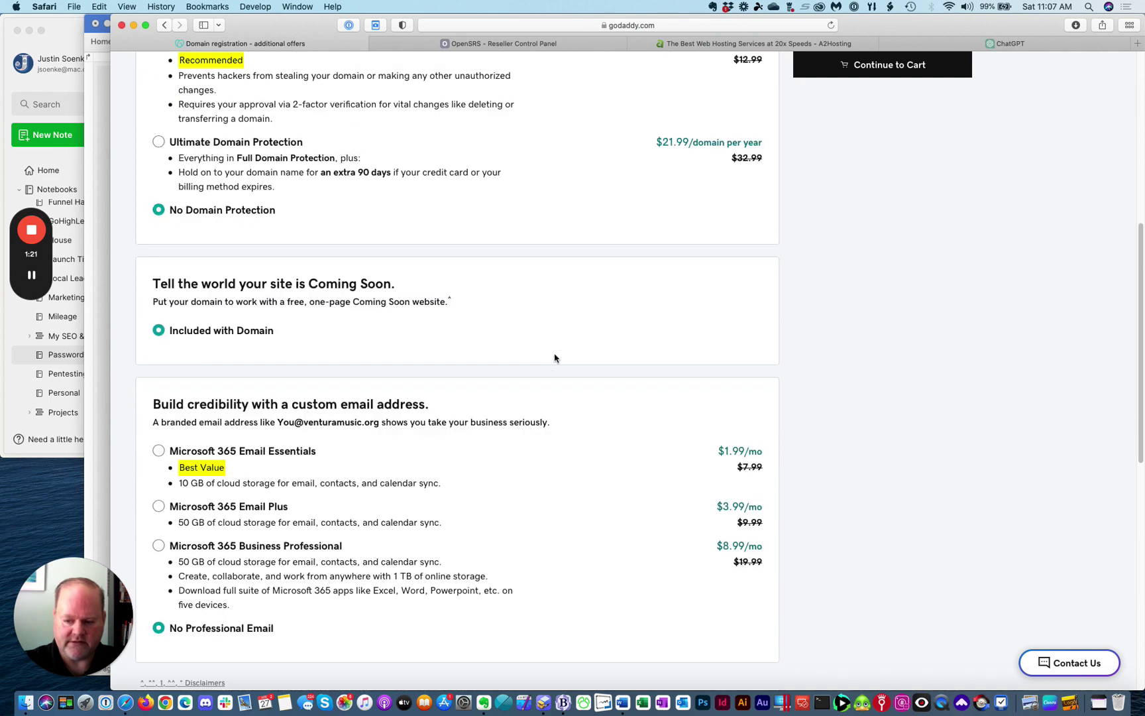
scroll(555, 356, "down", 1)
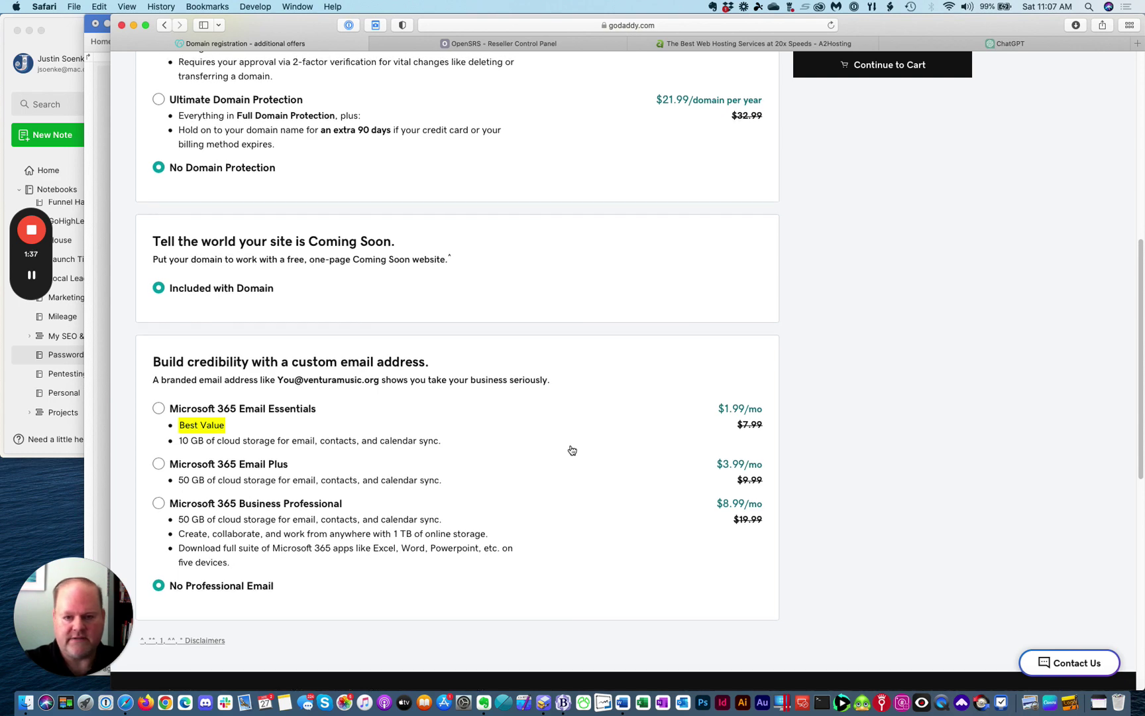
scroll(572, 450, "up", 10)
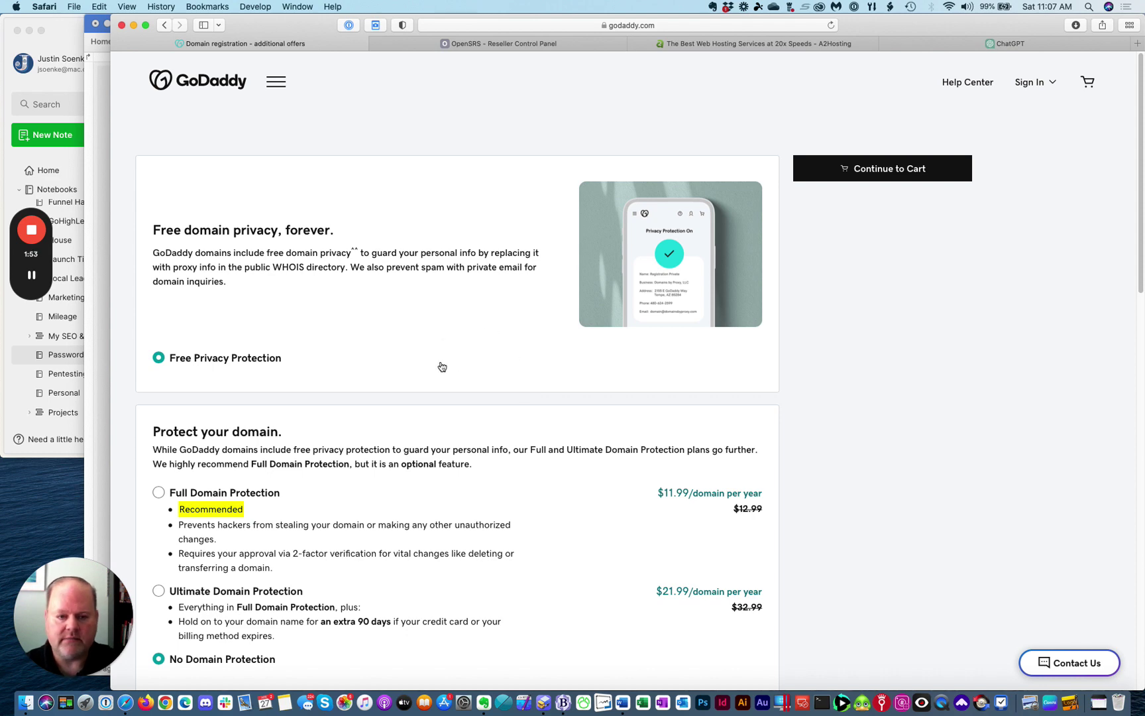
scroll(494, 389, "down", 5)
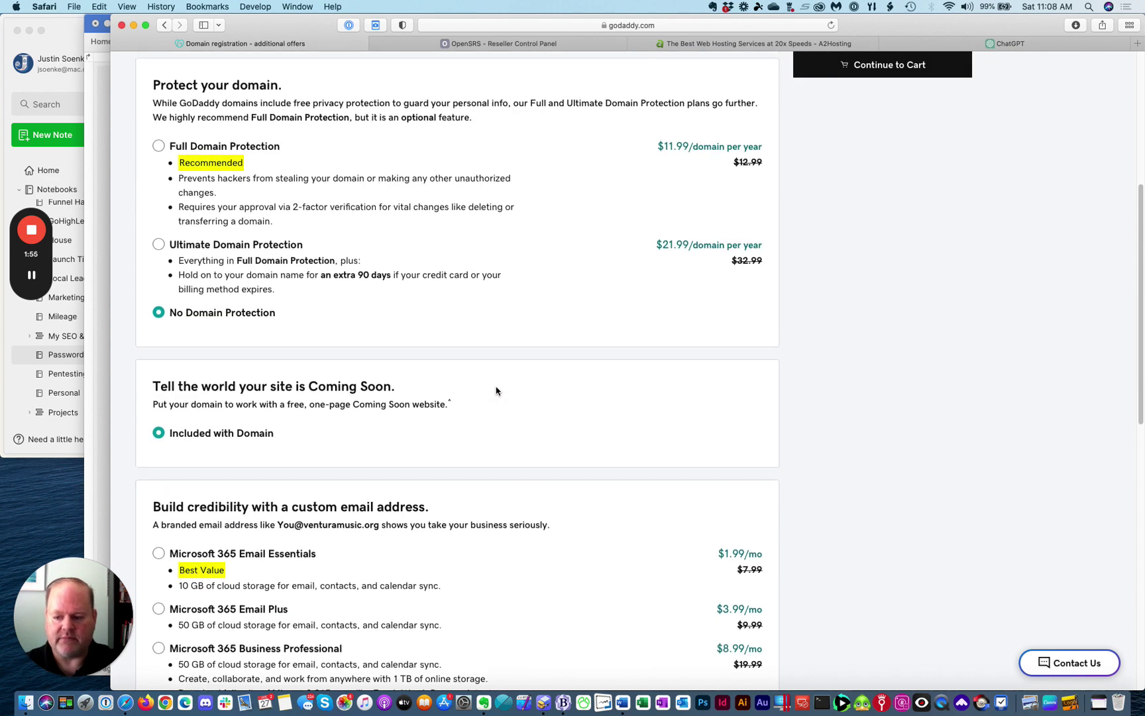
scroll(497, 391, "down", 6)
scroll(496, 390, "up", 3)
scroll(497, 390, "up", 8)
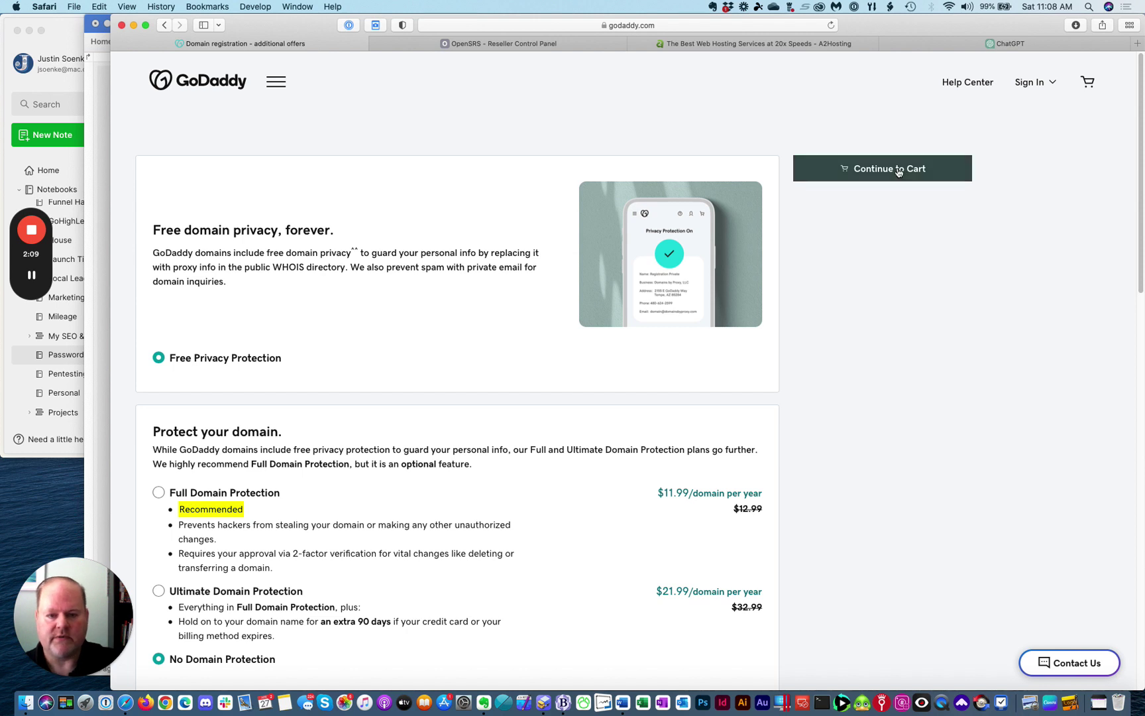
In the cart, change venturamusic.org from 2 Years to 1 Year and proceed to pay
left_click(899, 170)
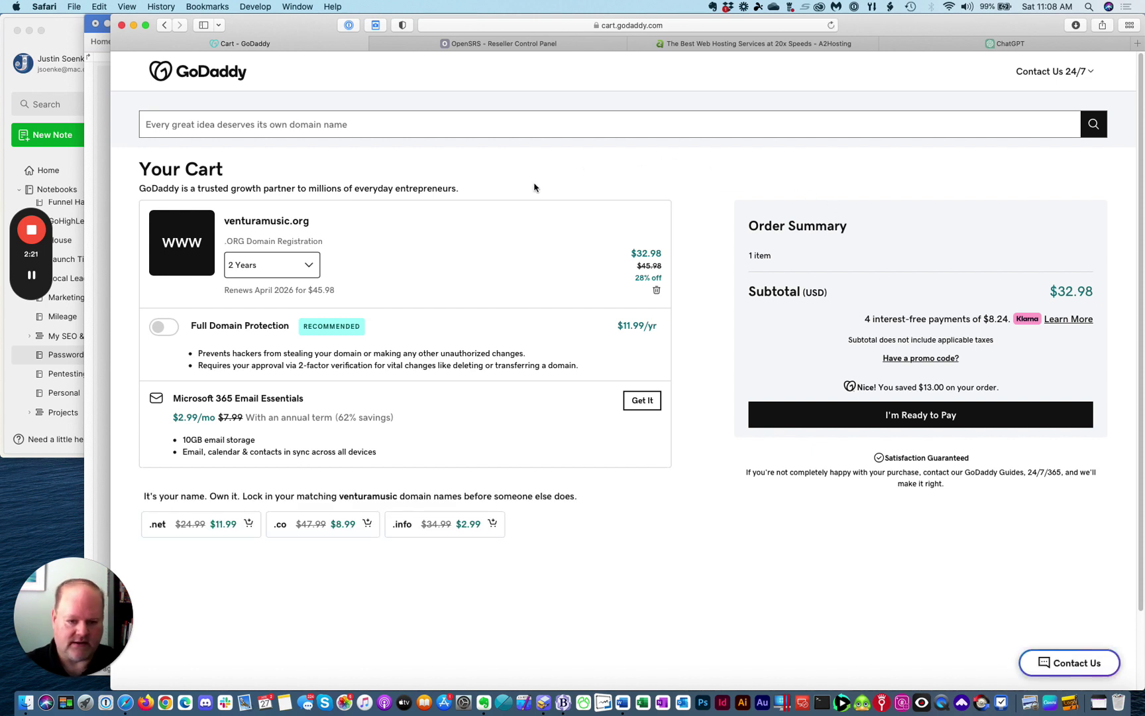
left_click(272, 265)
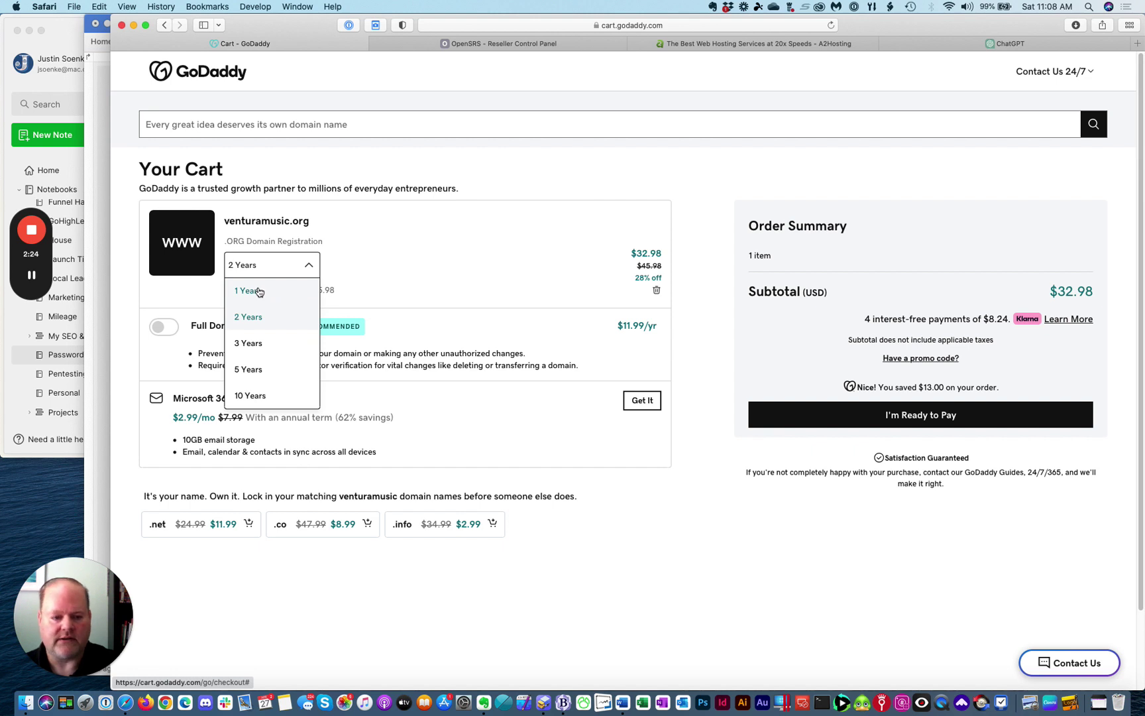
left_click(259, 292)
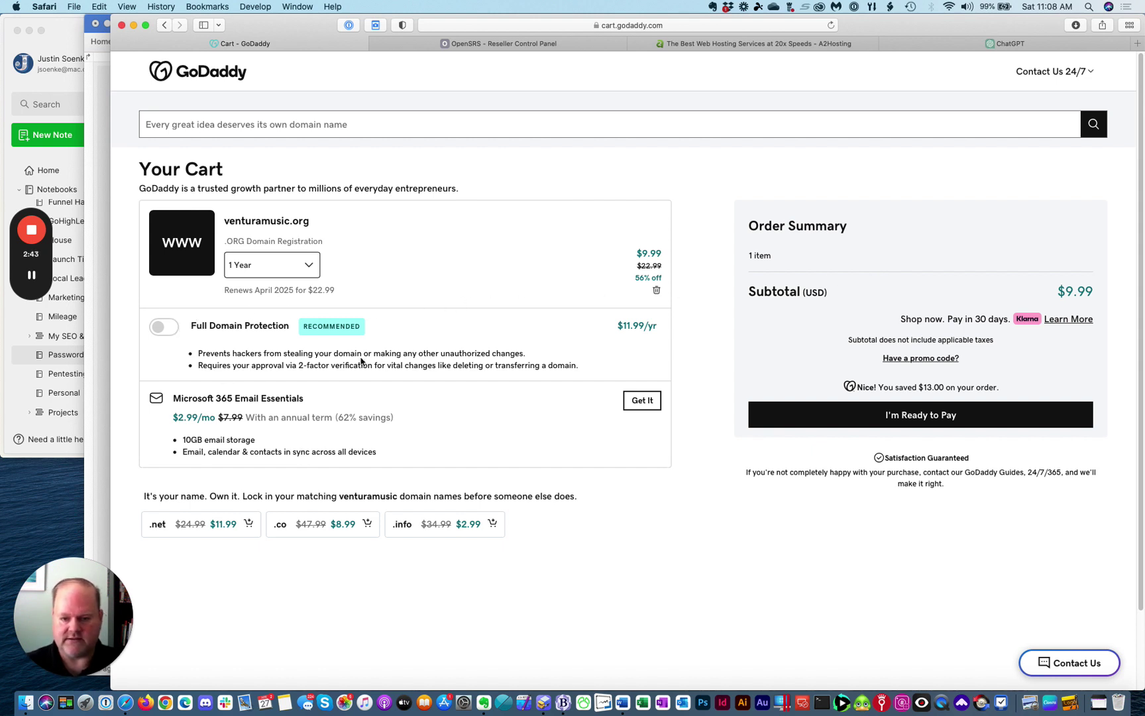
left_click(291, 265)
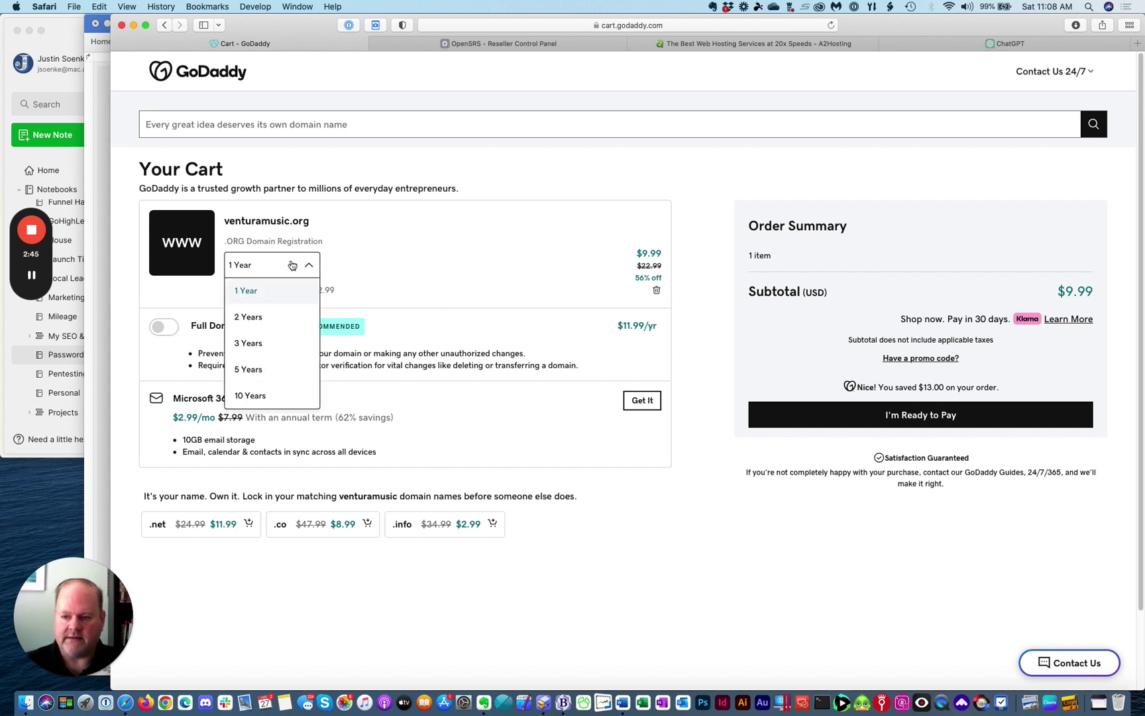
left_click(252, 293)
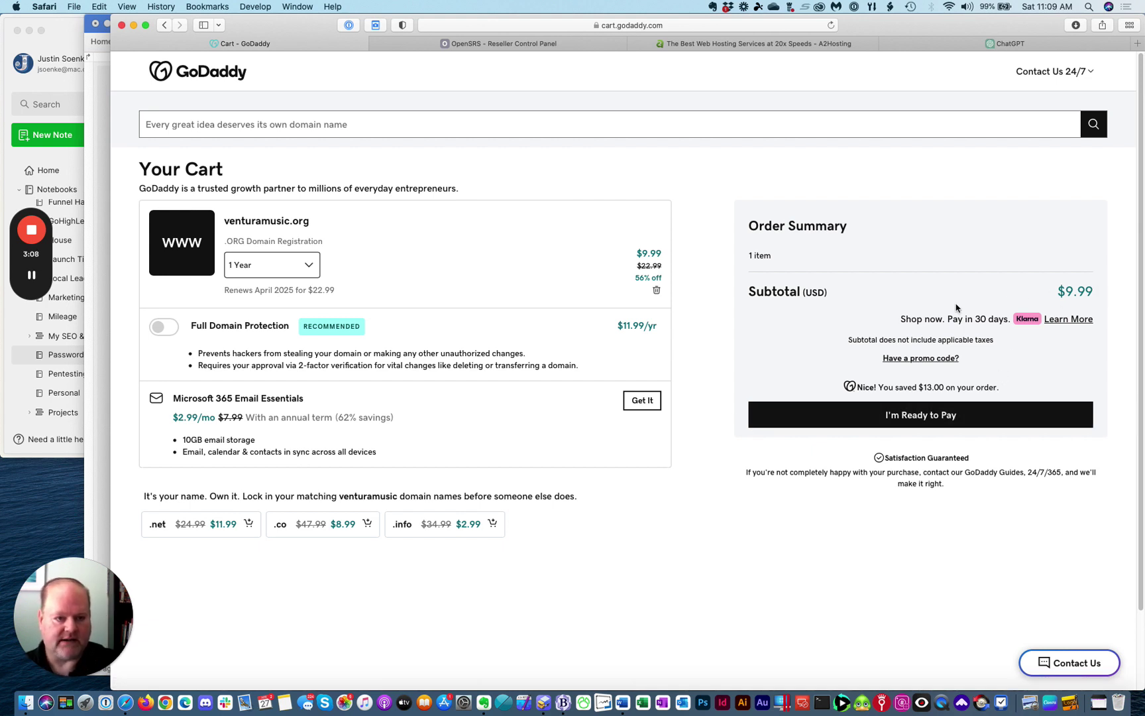
left_click(876, 422)
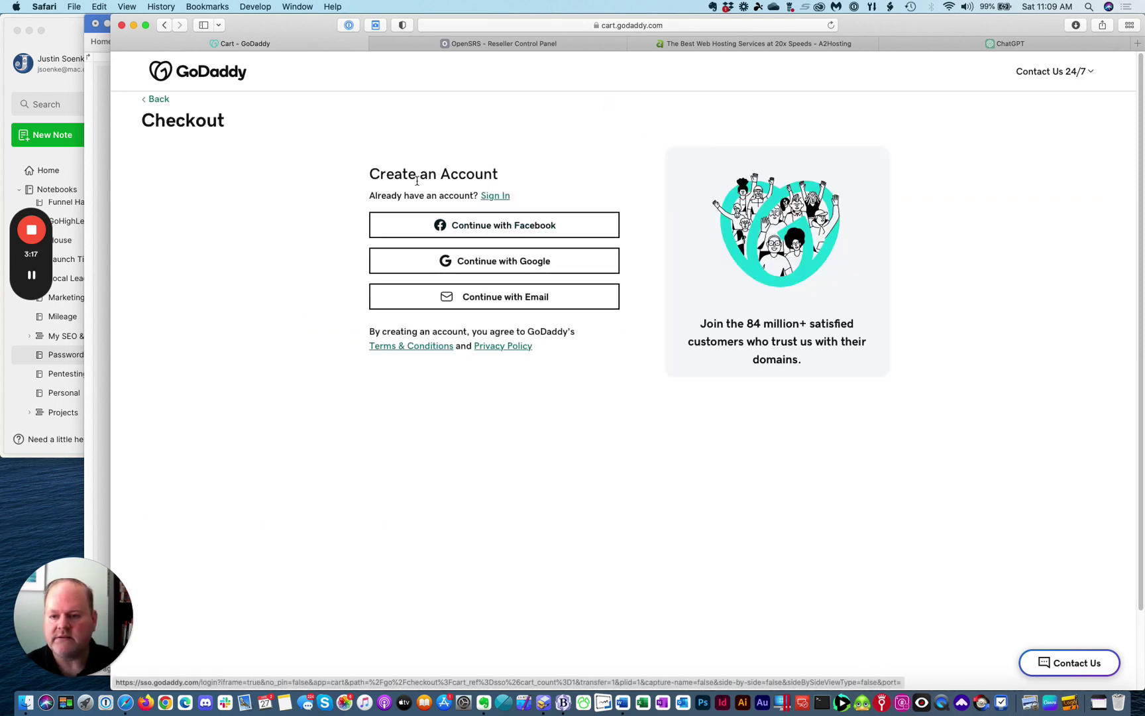
Sign in to the existing GoDaddy account with its username and saved password
left_click(491, 196)
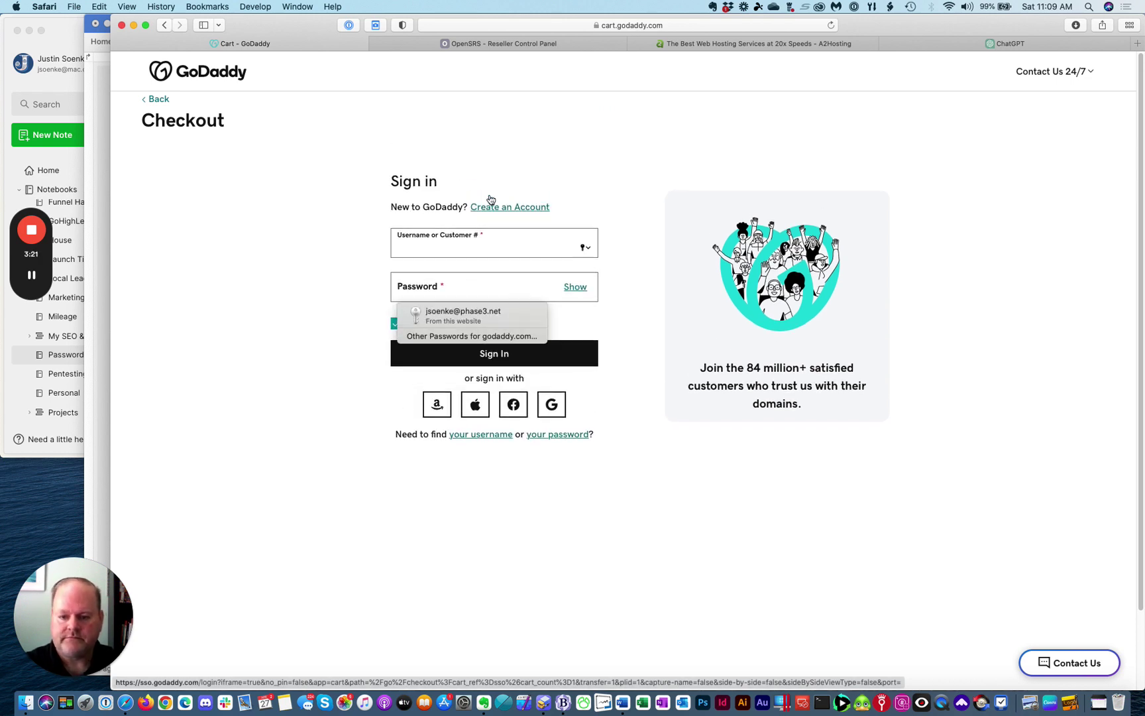
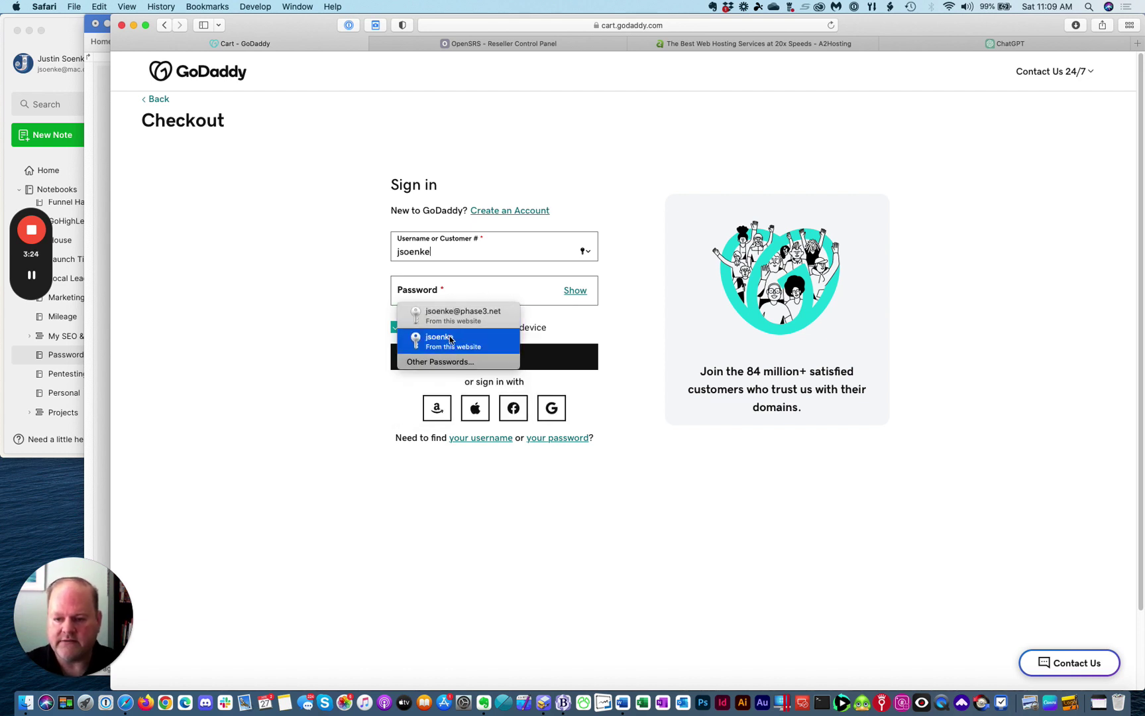
left_click(450, 339)
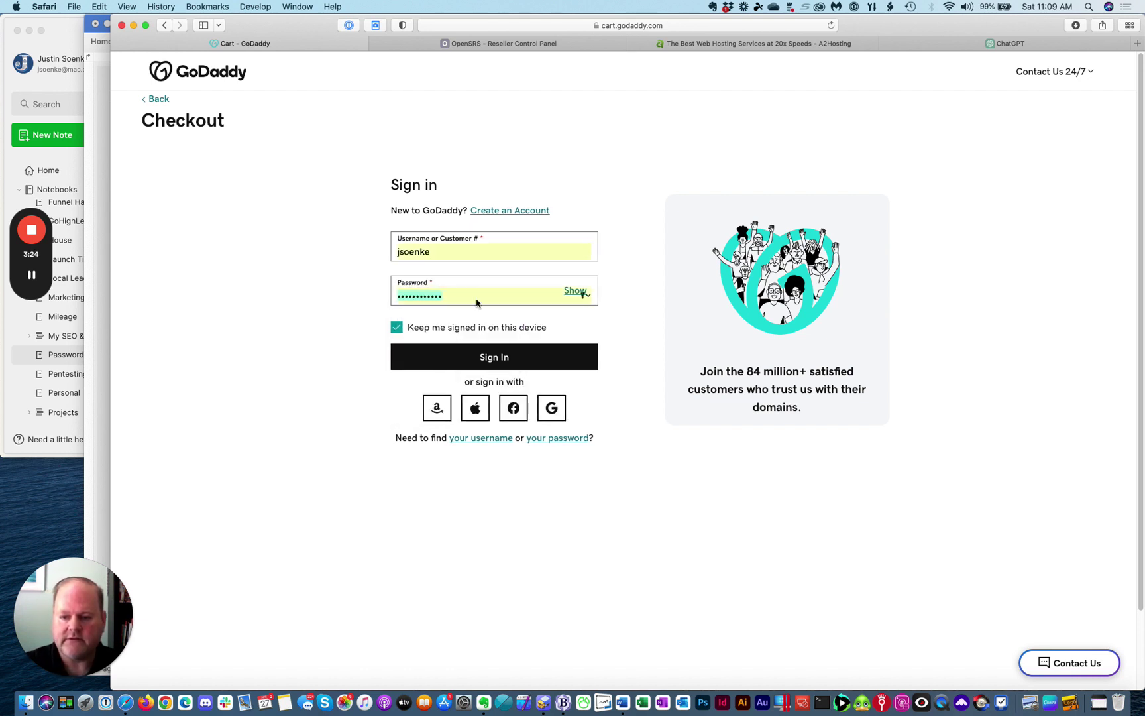
left_click(446, 353)
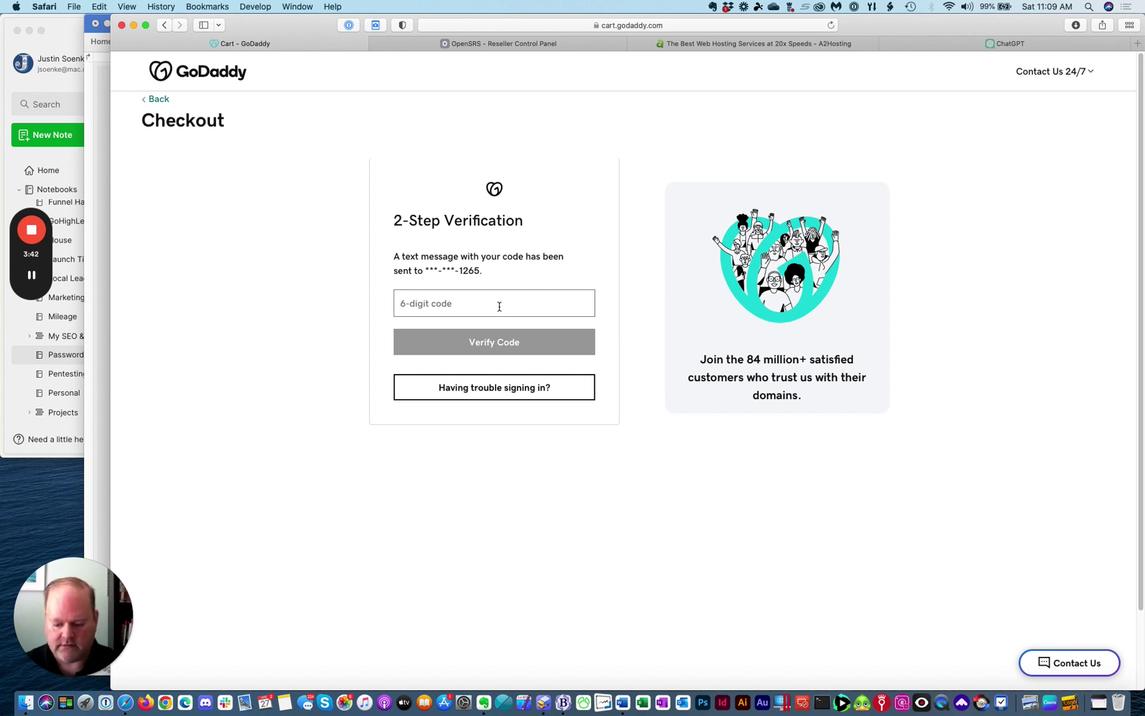
Enter the texted 2-Step Verification code to reach the $10.17 checkout
key("Return")
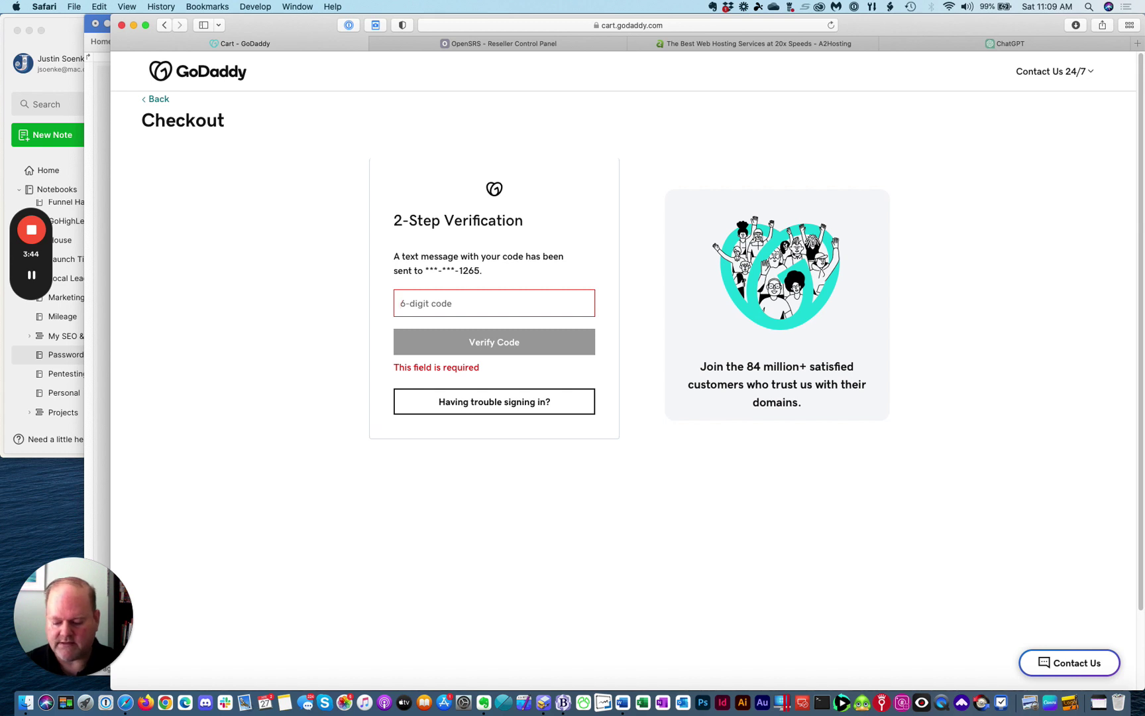
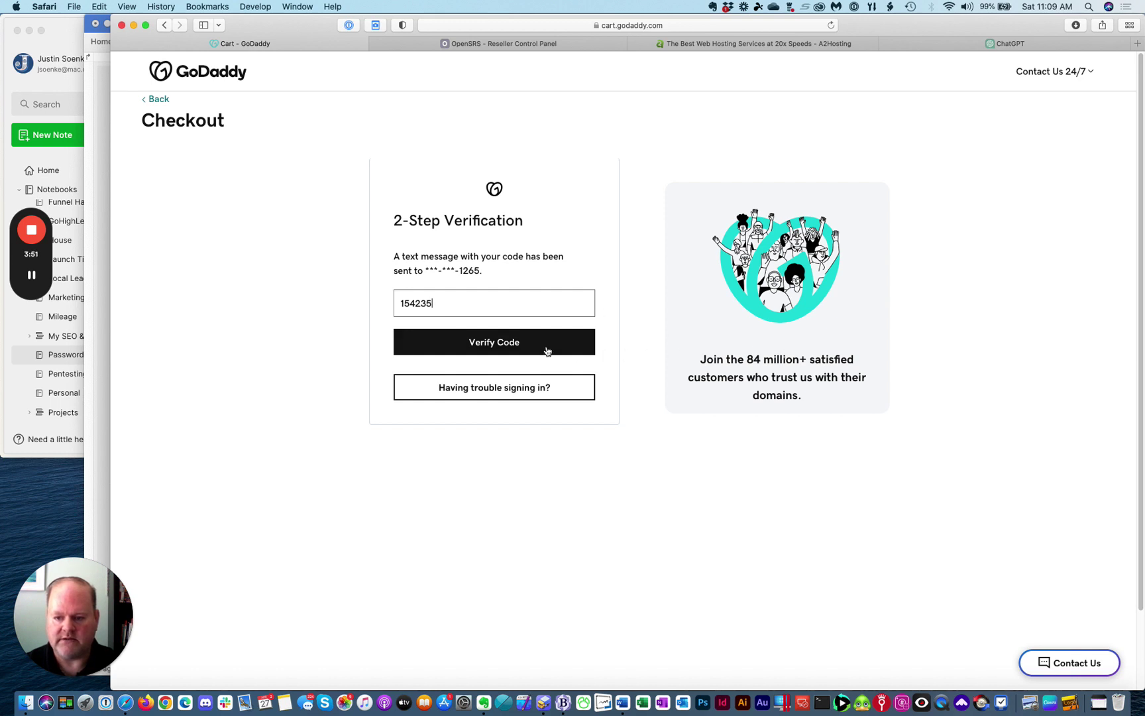
left_click(499, 345)
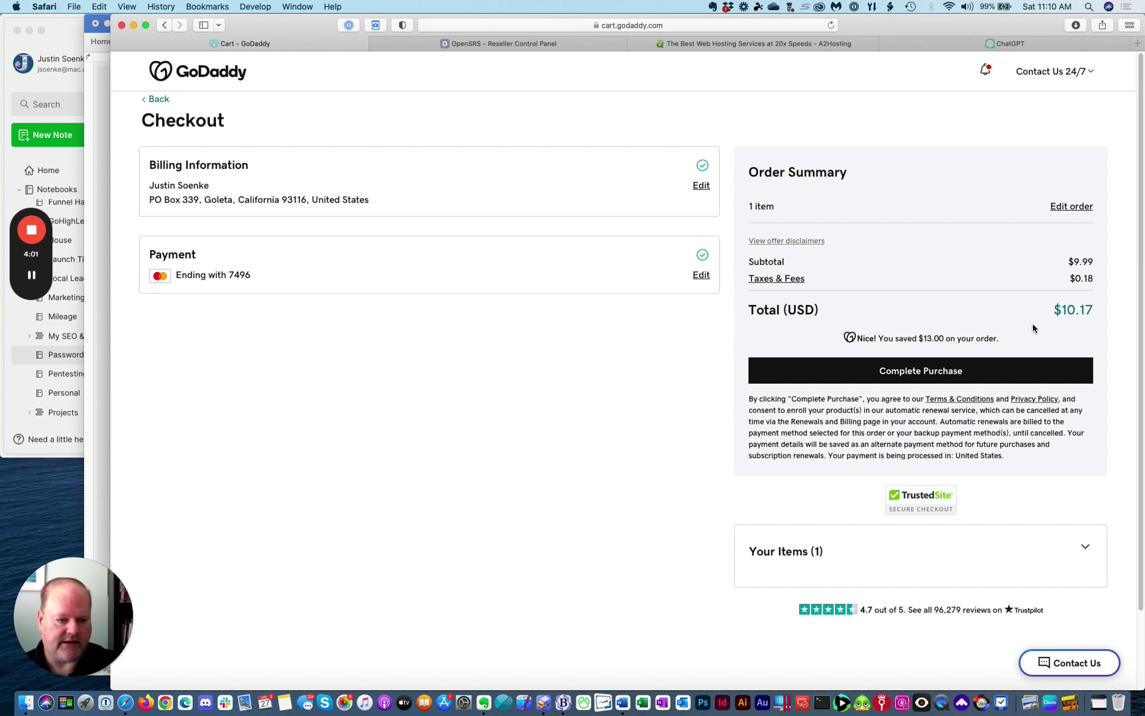
Complete the $10.17 venturamusic.org purchase, check the show notes, then bring up the OpenSRS tab
left_click(900, 375)
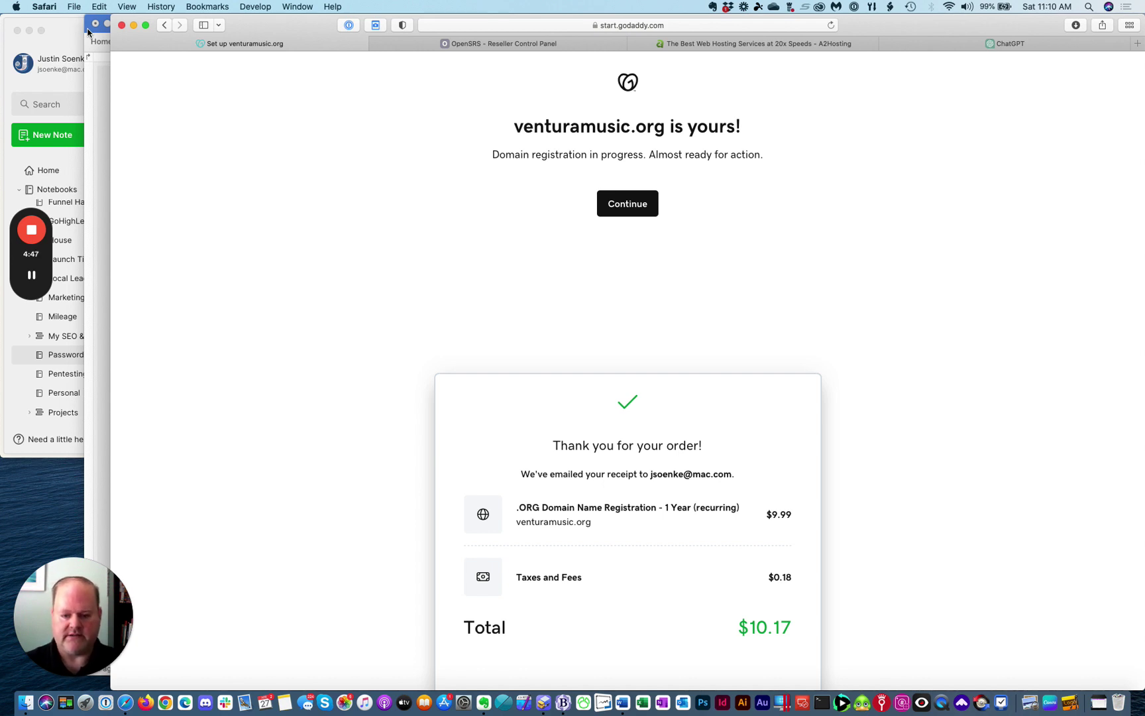
left_click(90, 34)
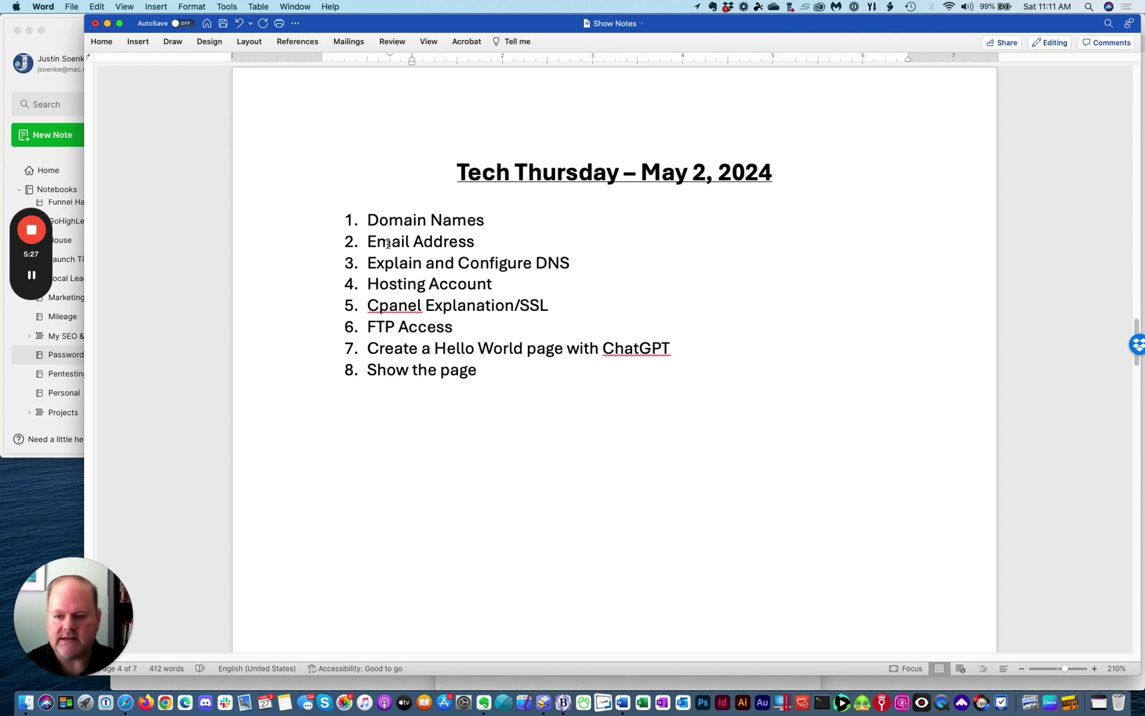
key("super+Tab")
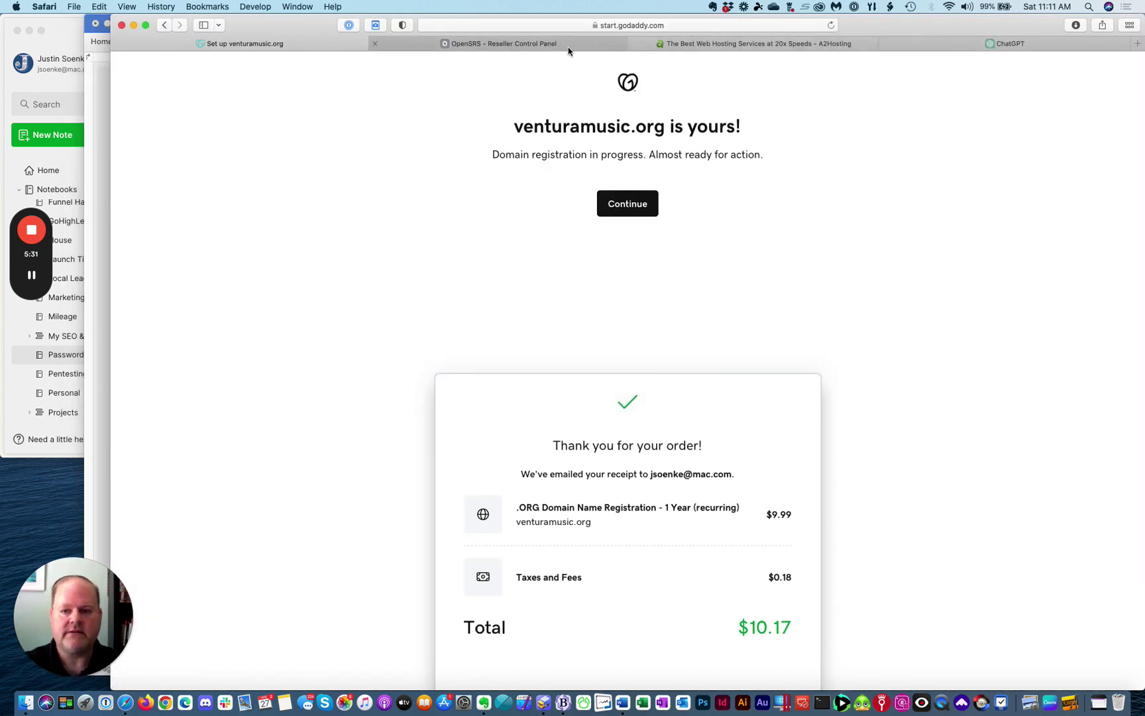
left_click(491, 44)
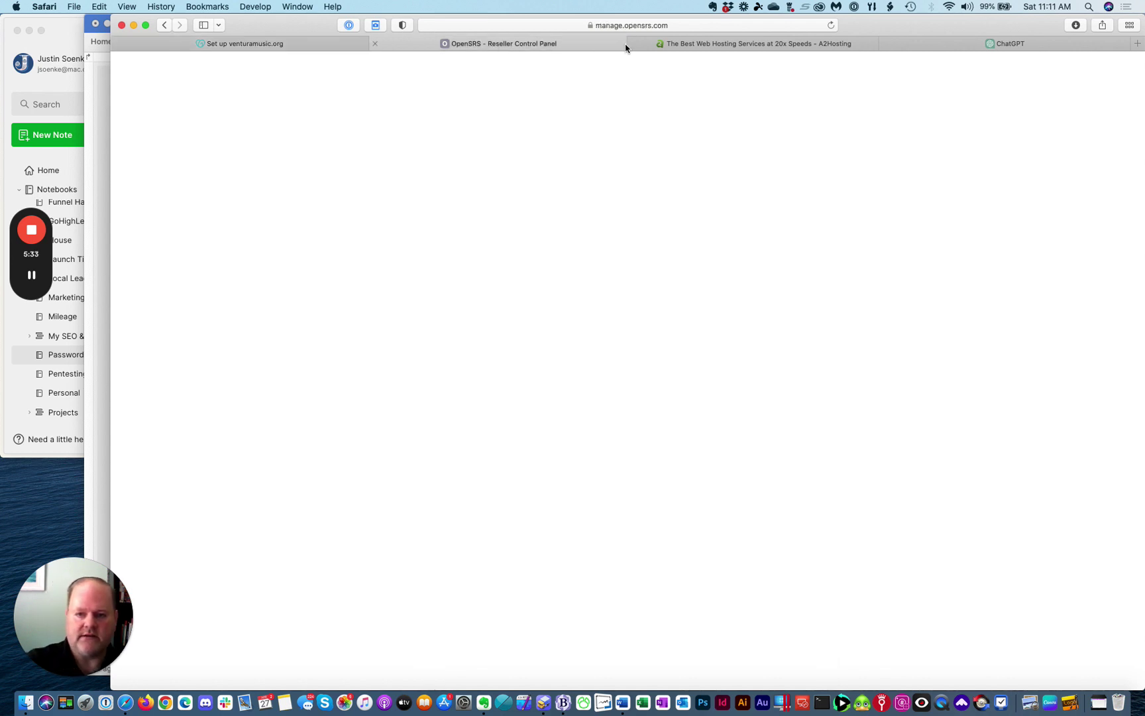
Log in to the OpenSRS control panel with the saved login and drag the 1Password prompt aside
left_click(461, 180)
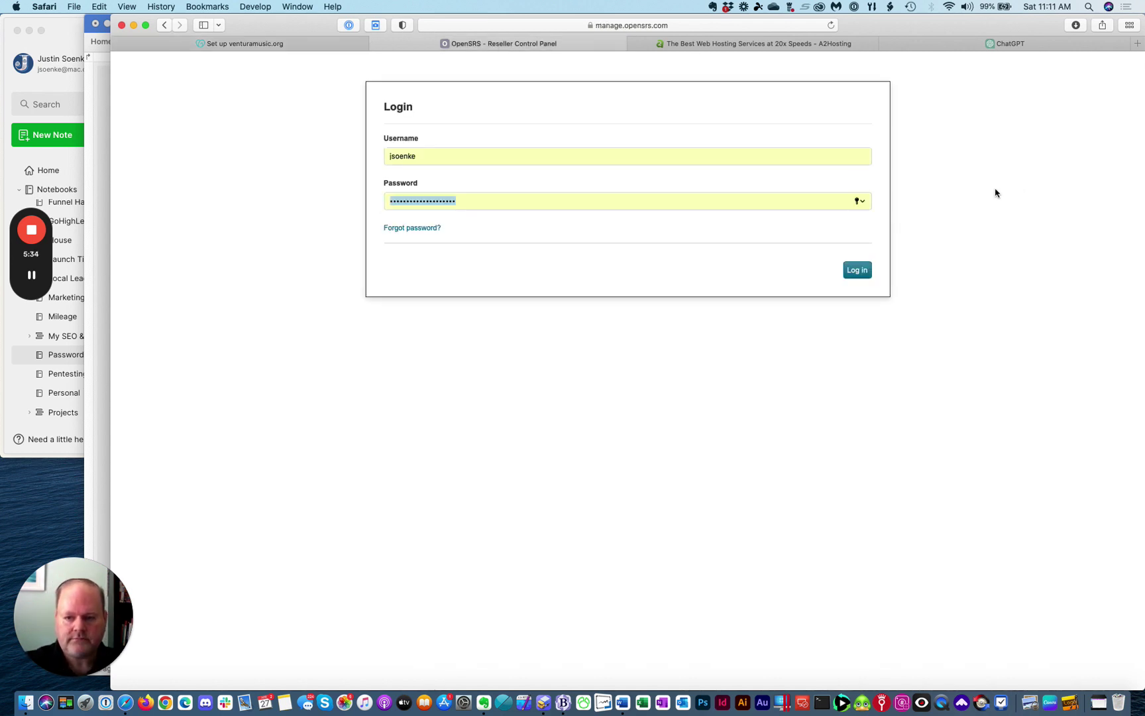
left_click(854, 272)
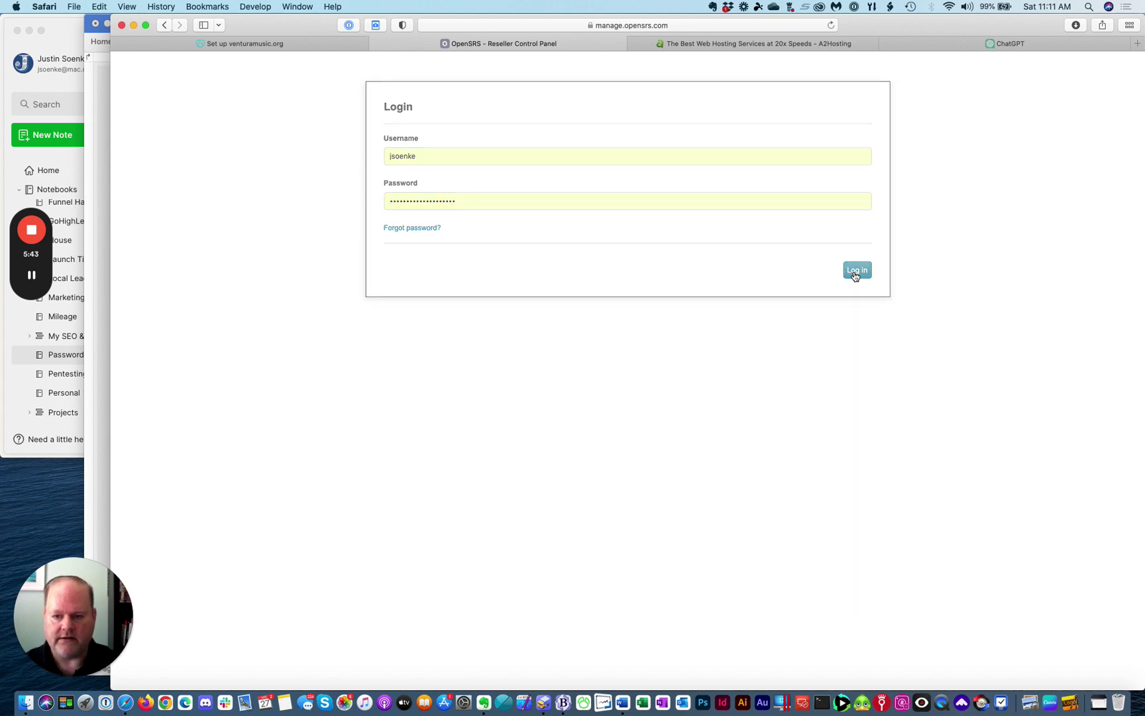
left_click_drag(463, 152, 550, 371)
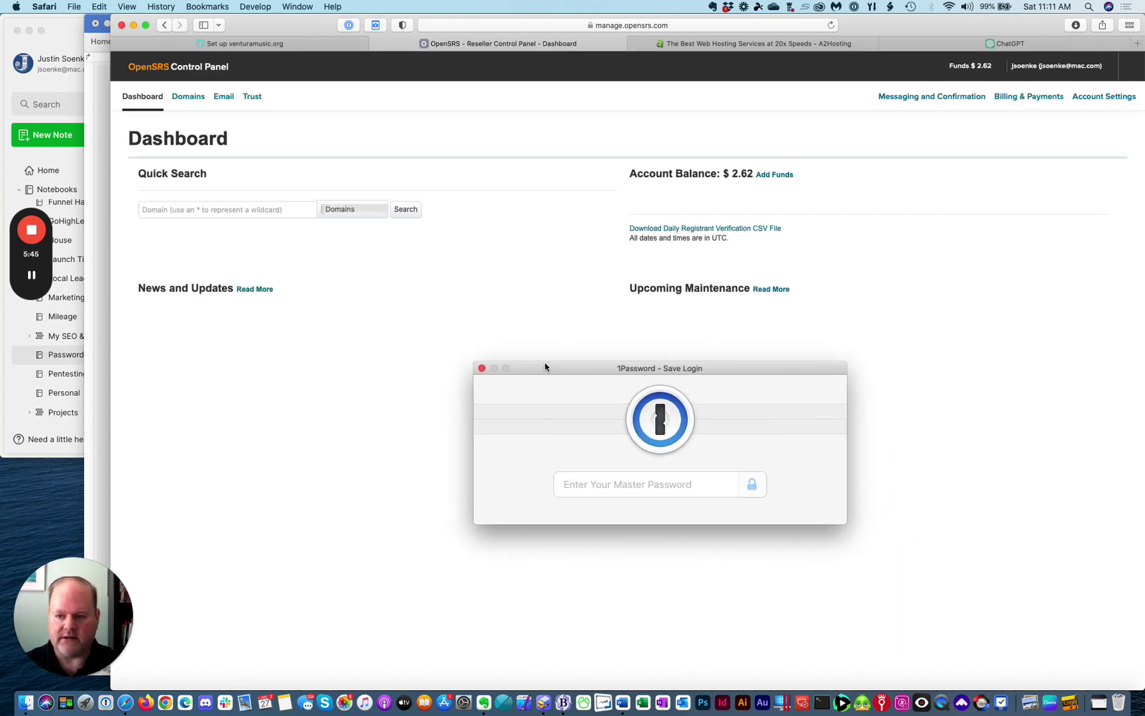
Close the 1Password prompt, go to the Email Domains list and start adding a domain
left_click(482, 369)
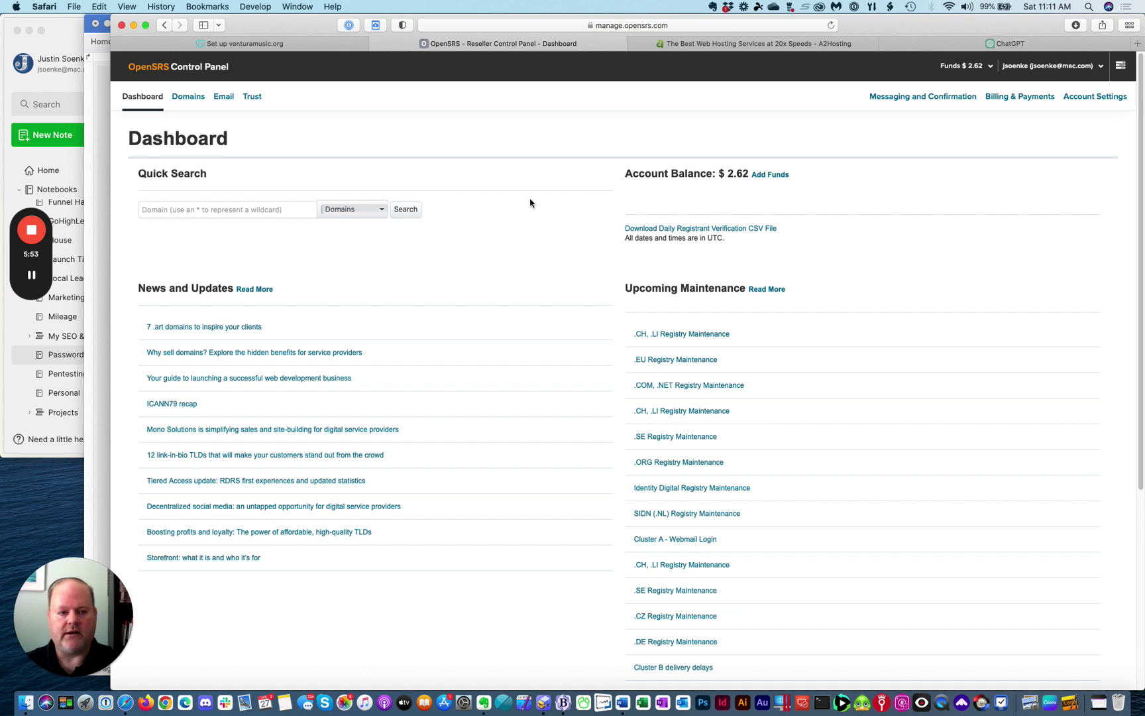
left_click(219, 99)
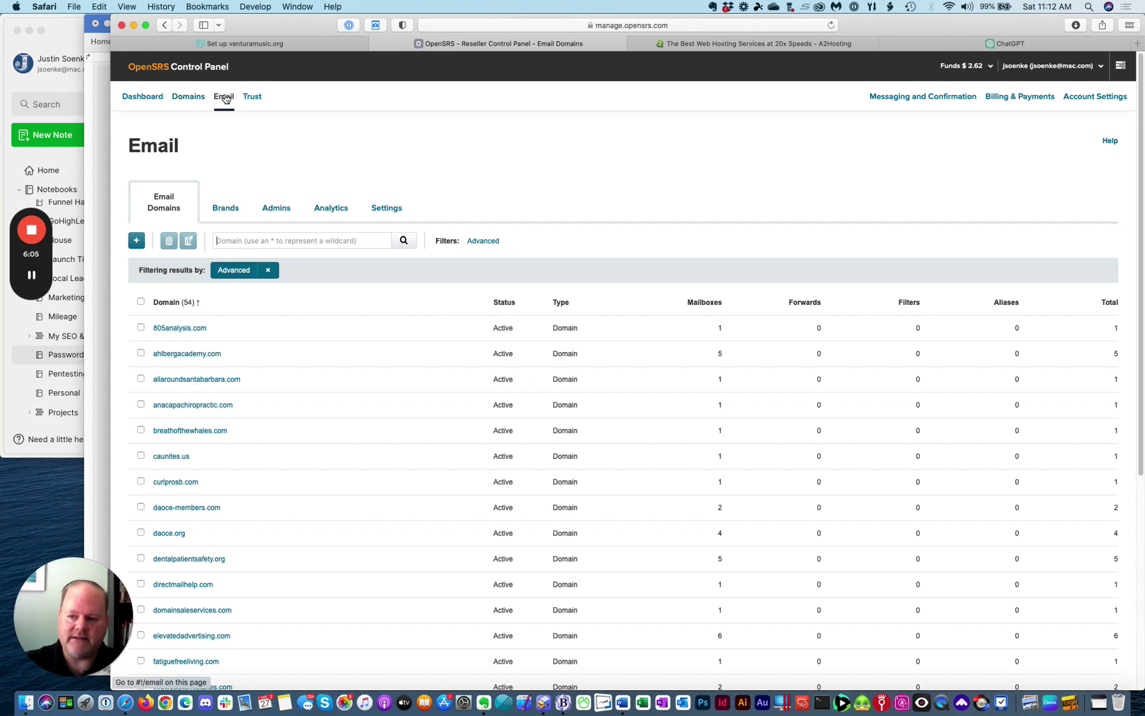
left_click(136, 241)
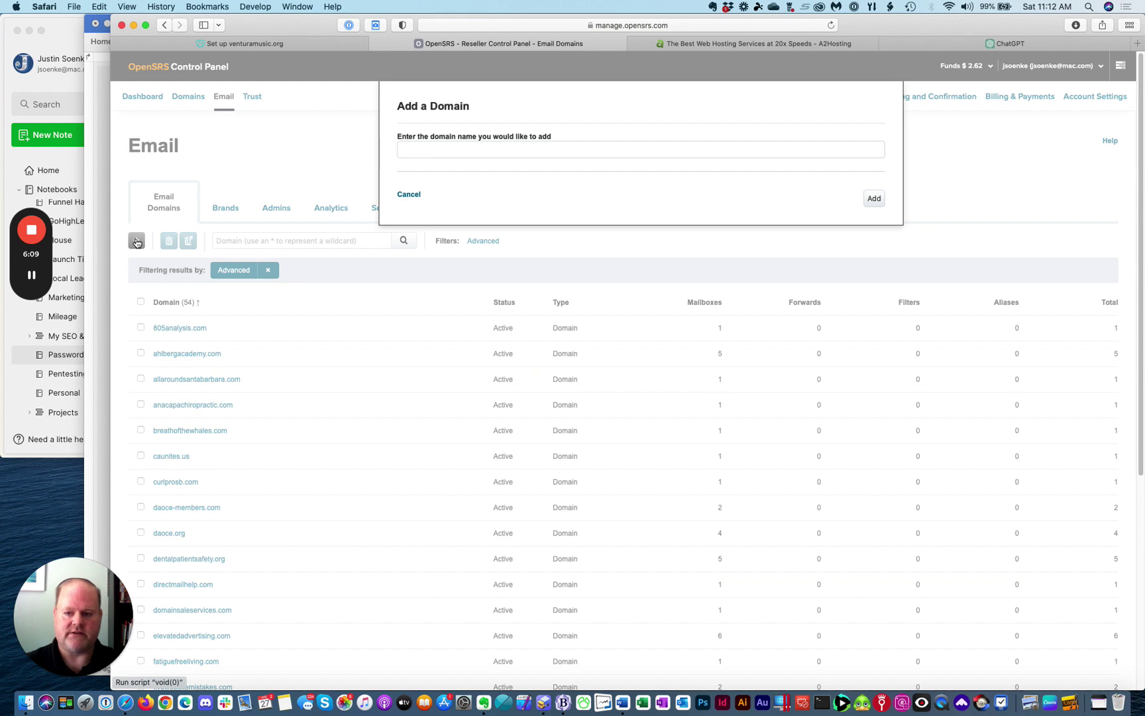
Add venturamusic.org as an OpenSRS email domain and view its Email Users page with 0 users
type("ventura music.org")
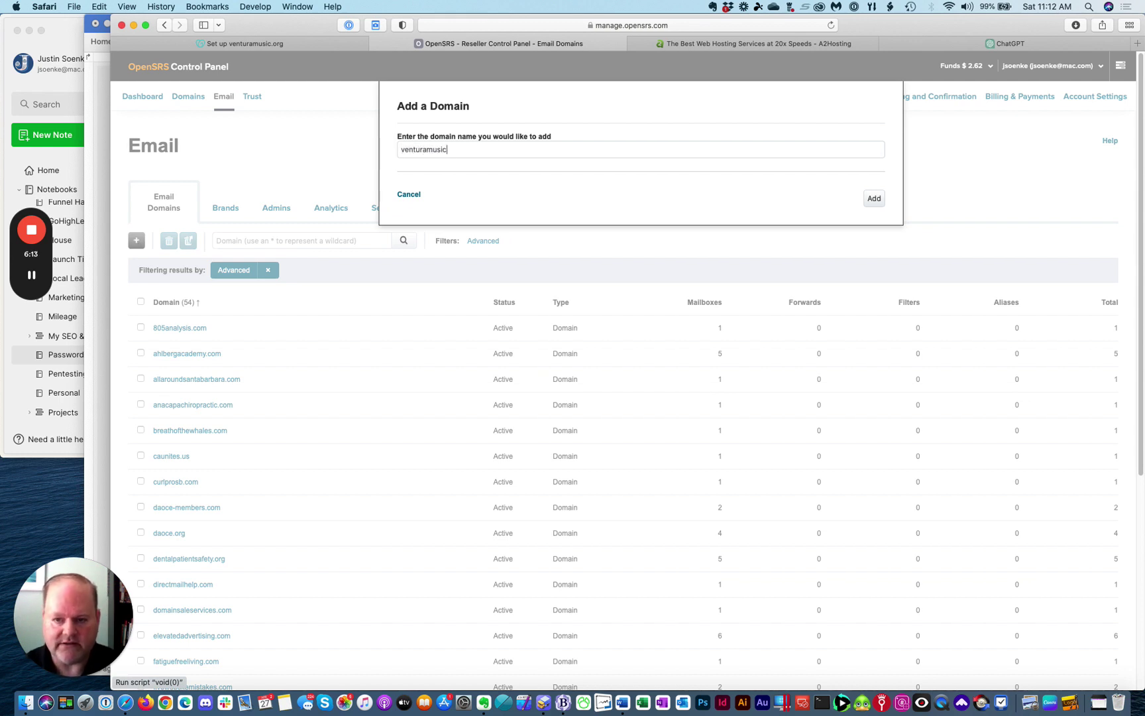
key("Left")
key("Left")
key("Left")
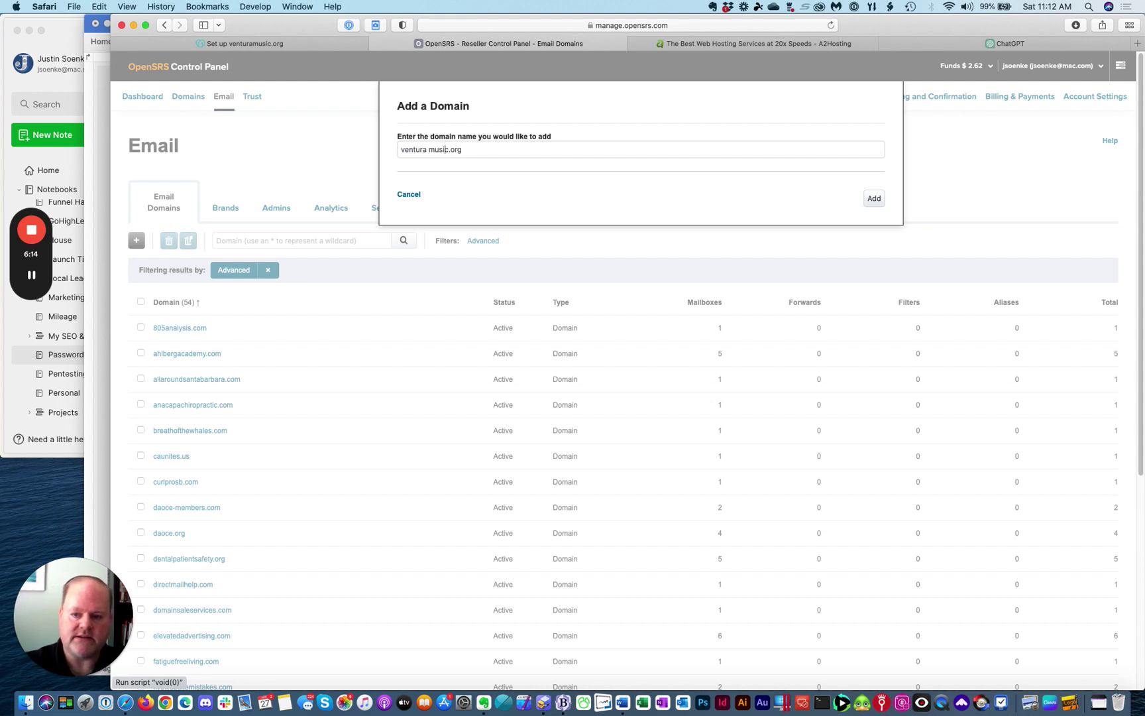
key("Delete")
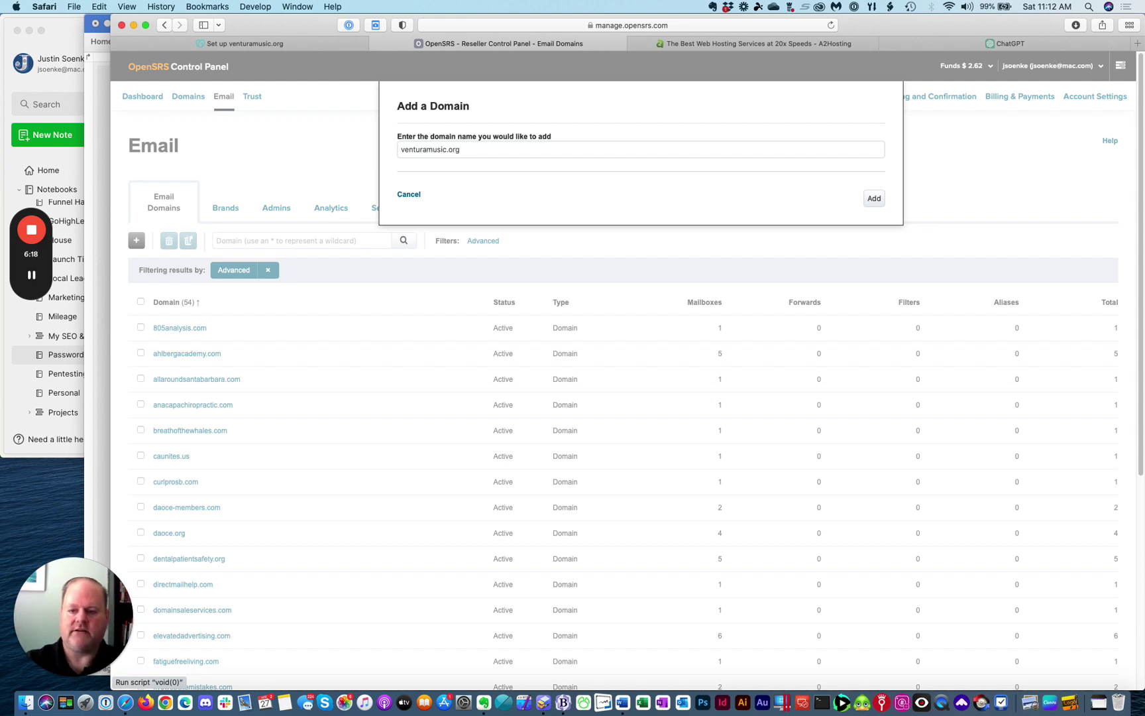
left_click(874, 199)
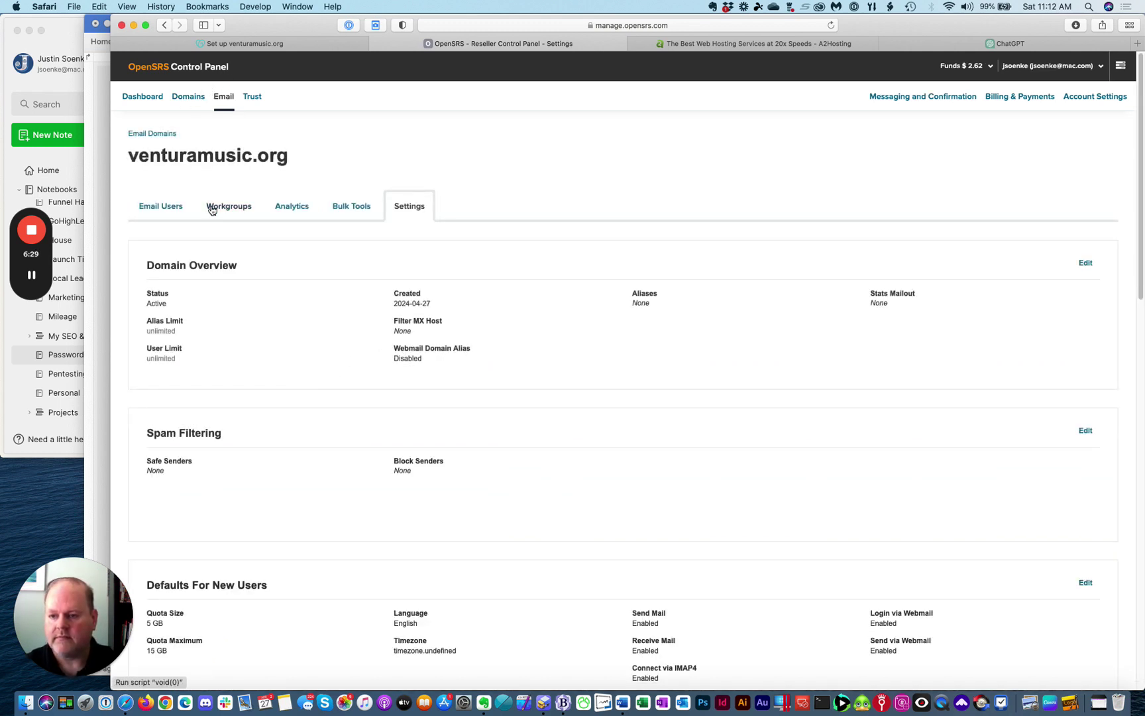
left_click(159, 208)
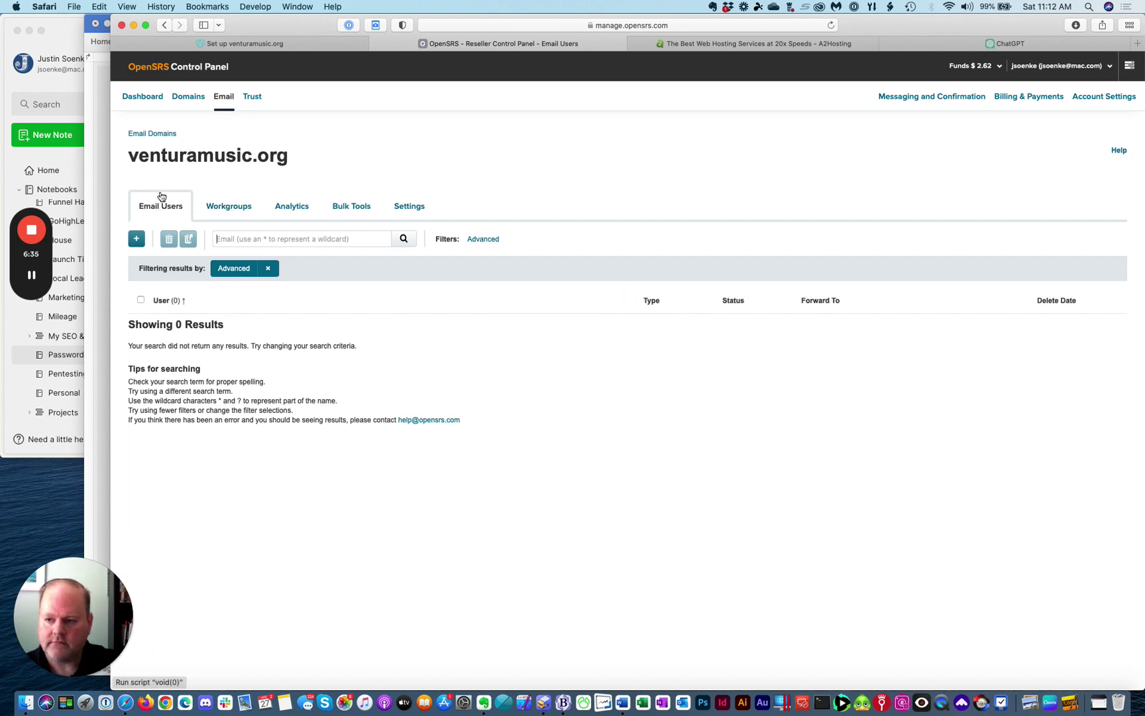
Begin a new venturamusic.org email user named info and type its password
left_click(135, 243)
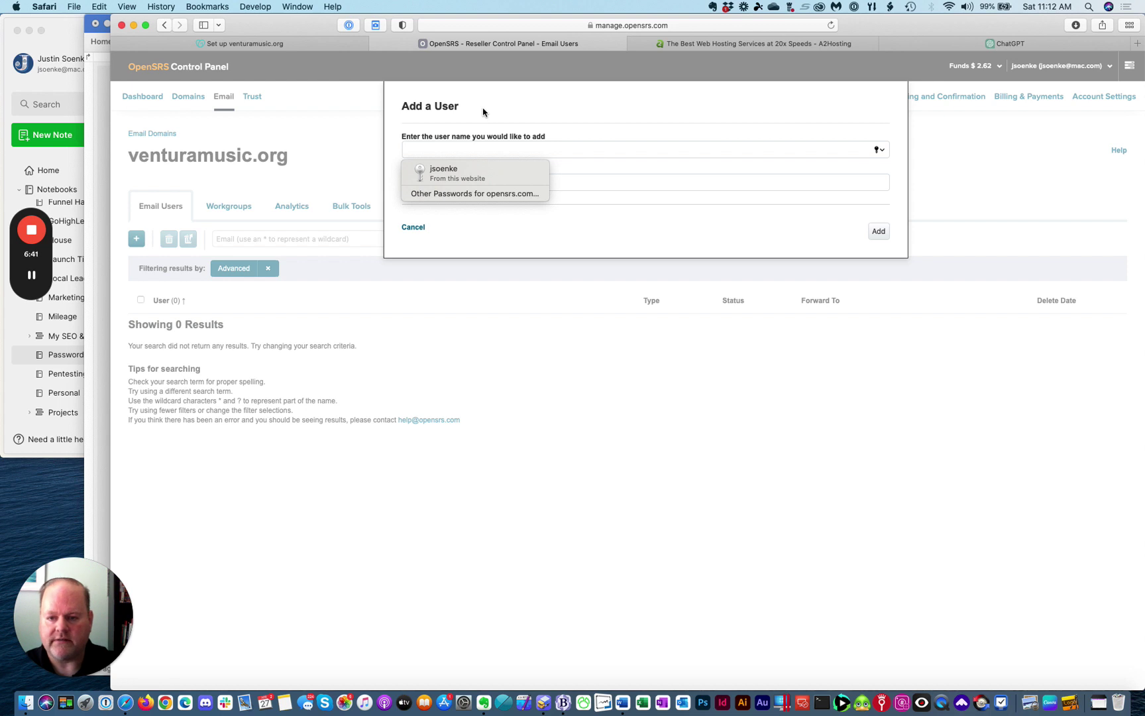
type("info")
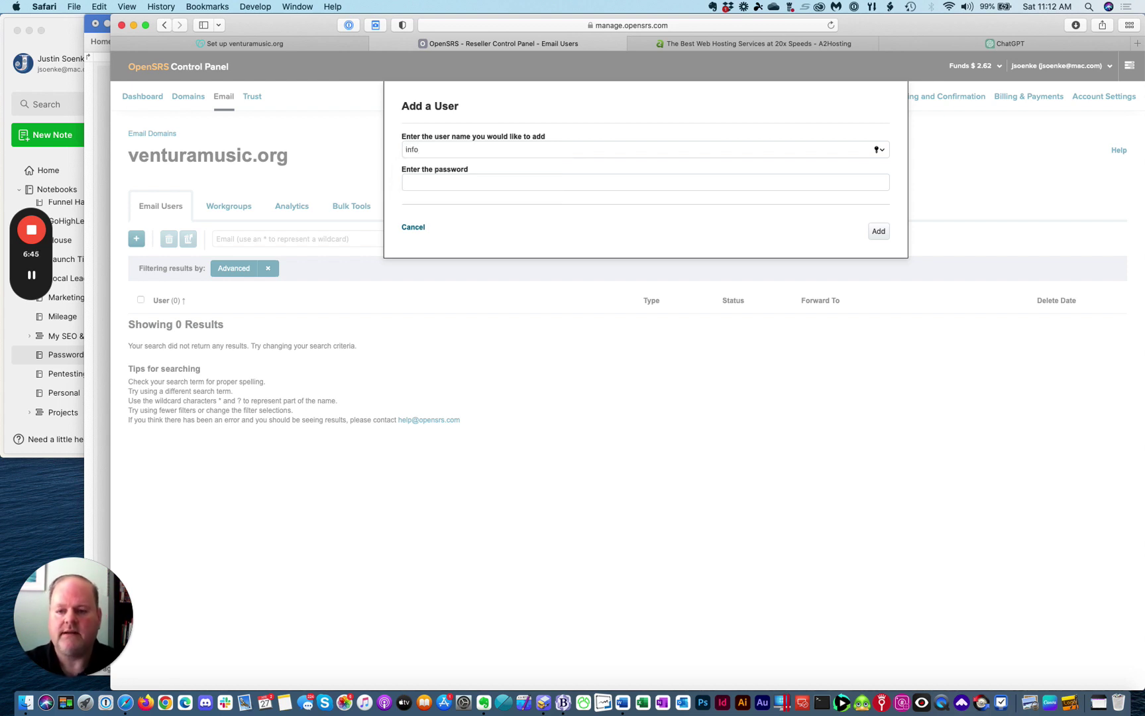
type("@")
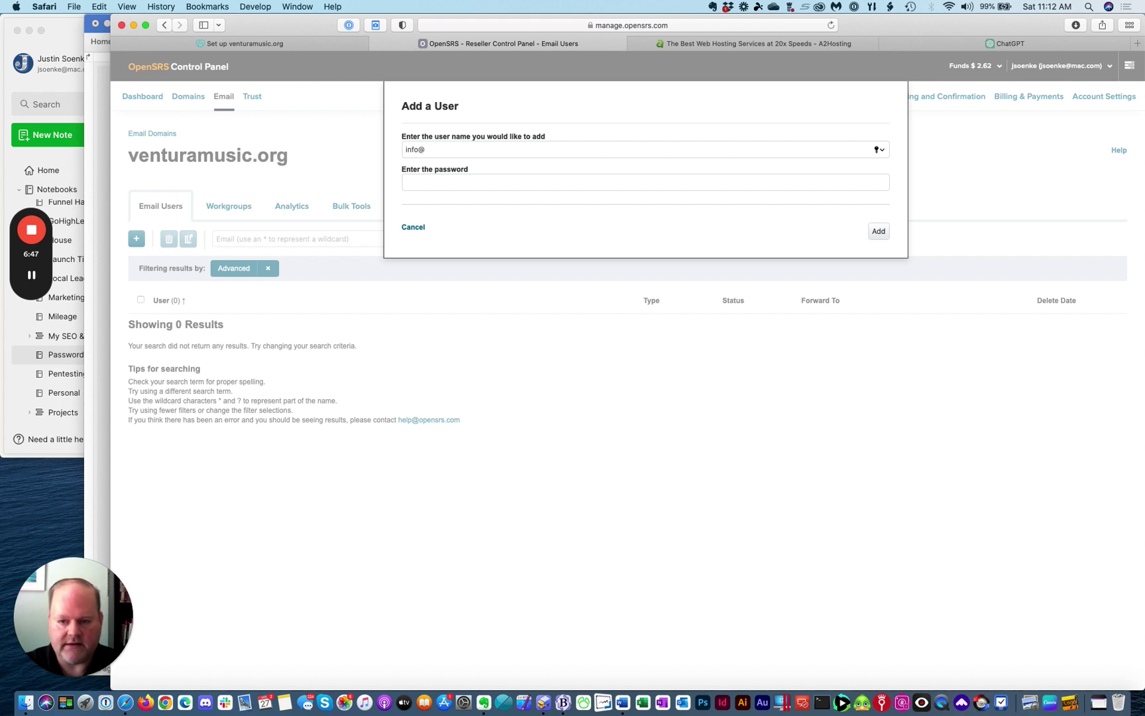
key("BackSpace")
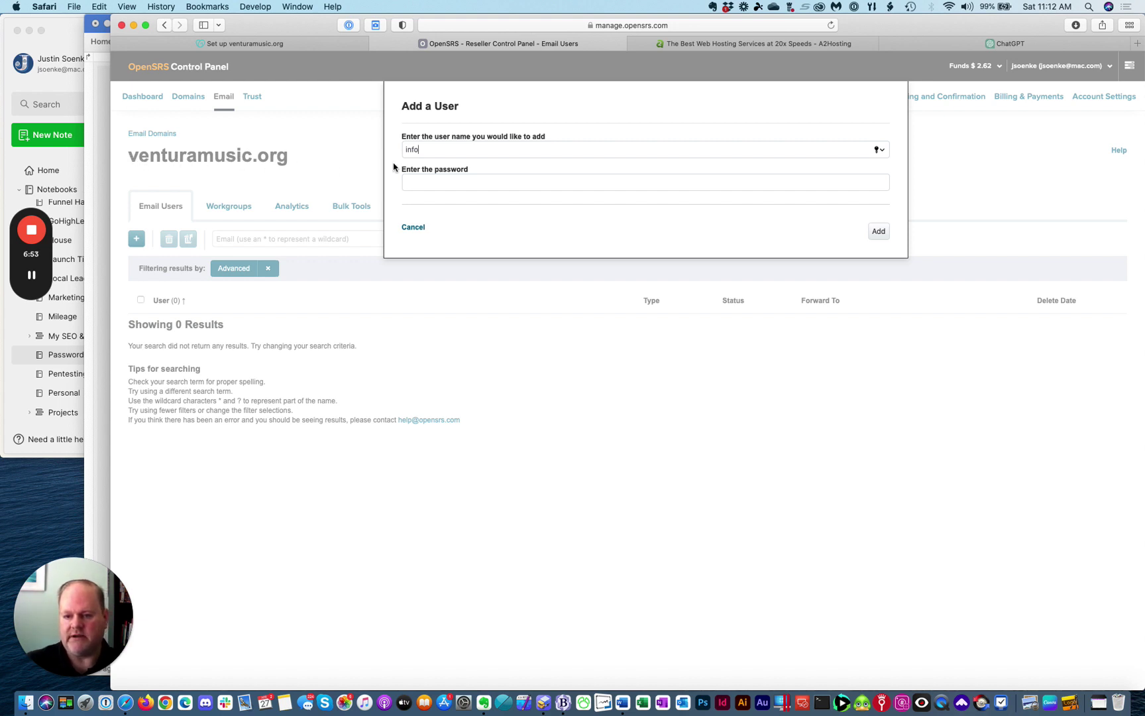
left_click(456, 184)
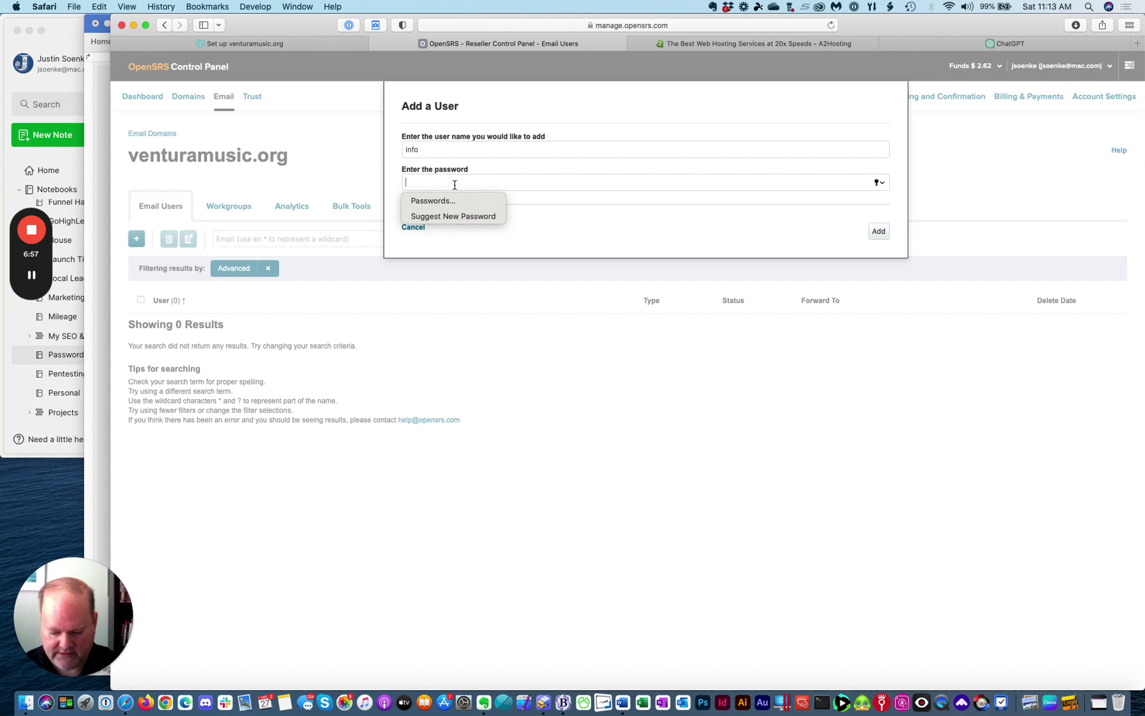
type("•")
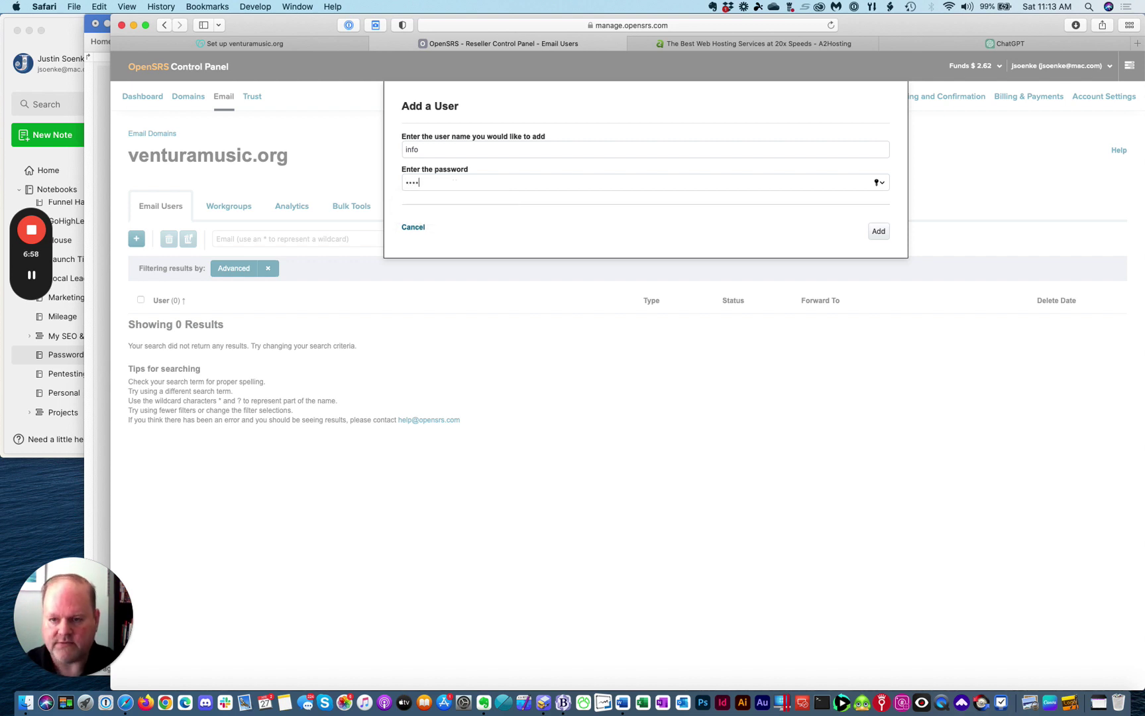
type("•••••••••")
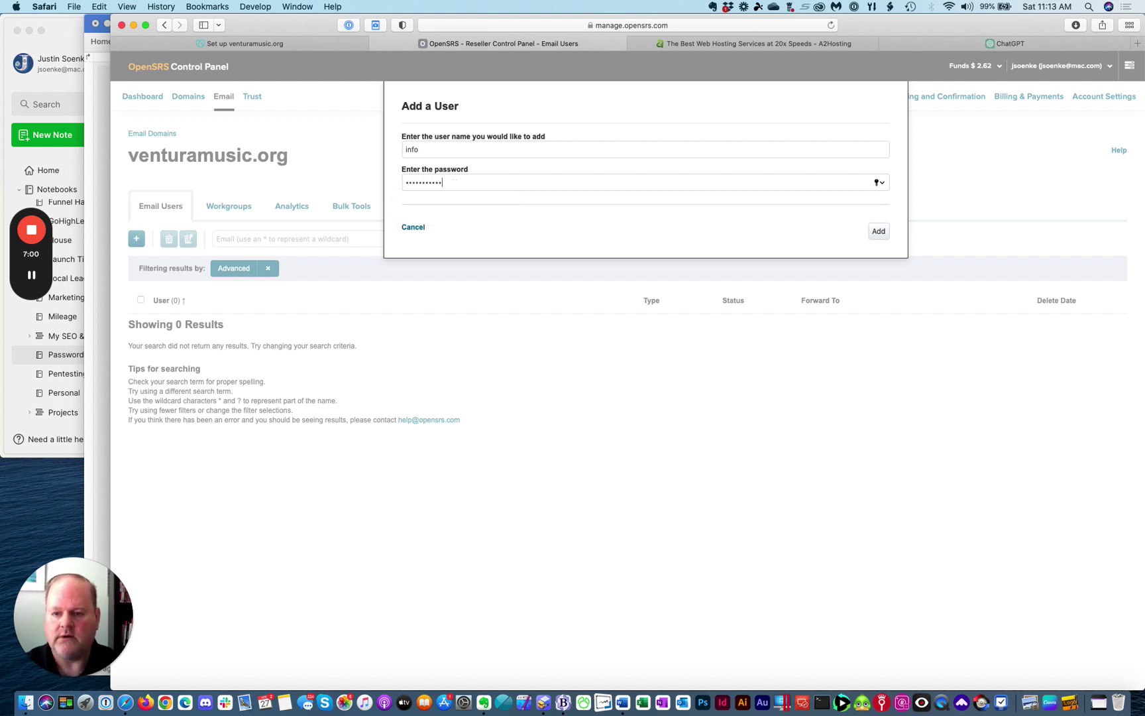
Record the mailbox address and its password on separate lines in the VenturaMusic.org note
left_click(65, 31)
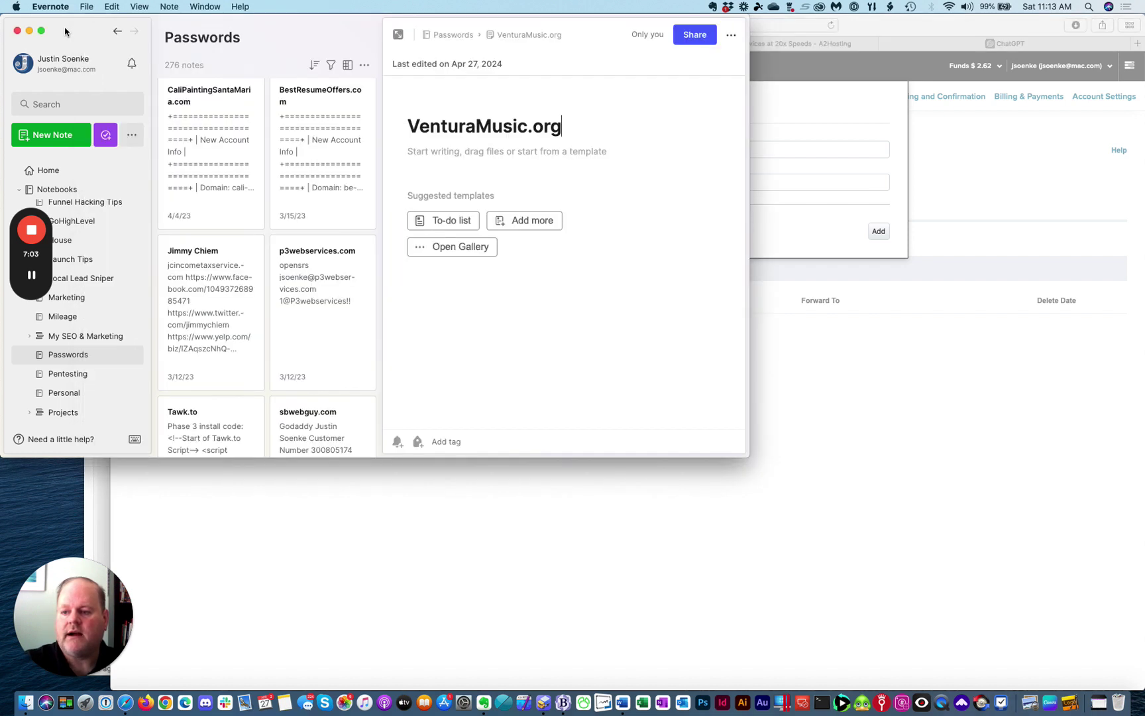
left_click(523, 154)
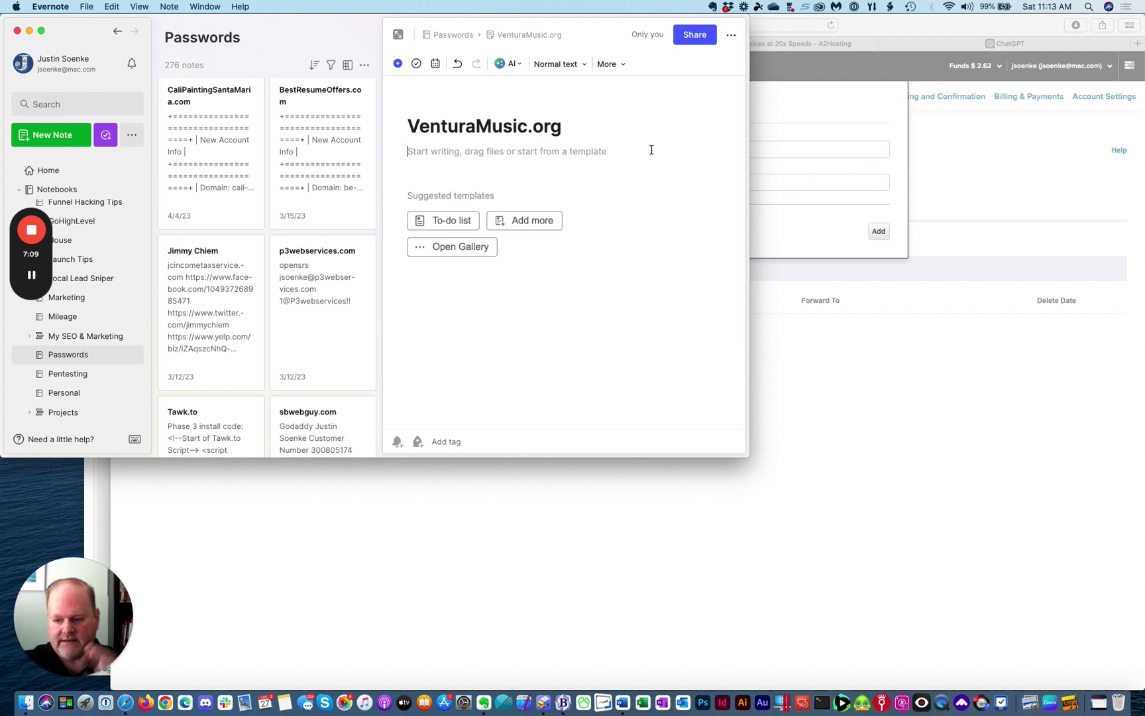
key("Return")
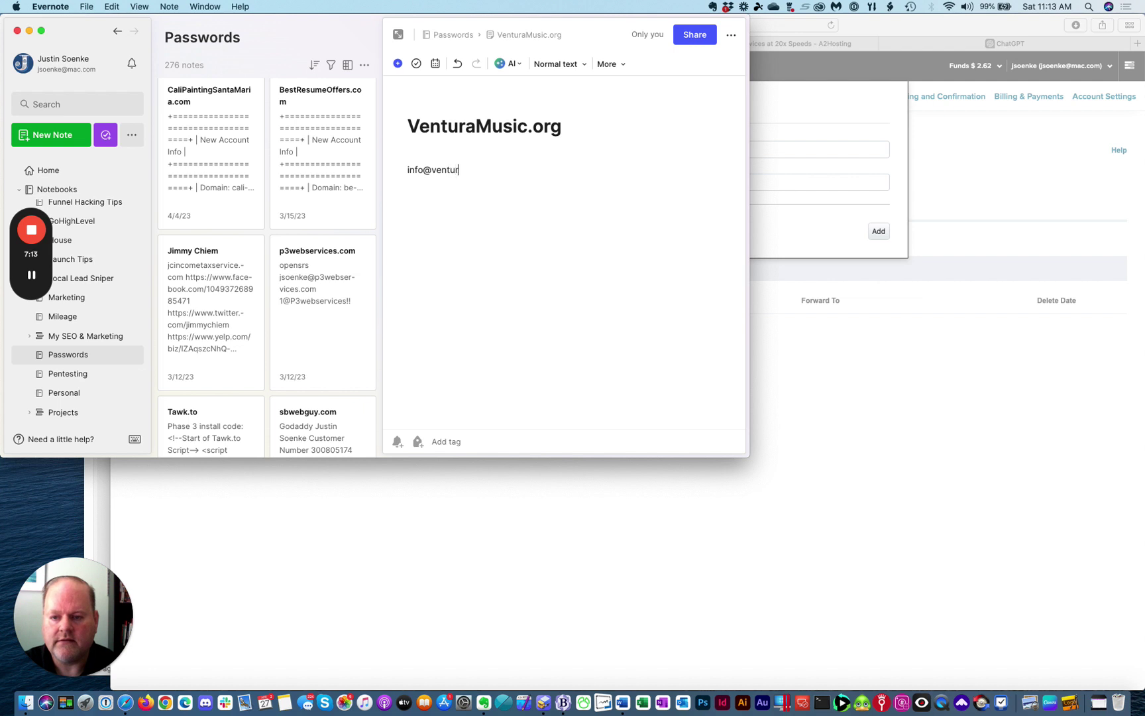
key("Return")
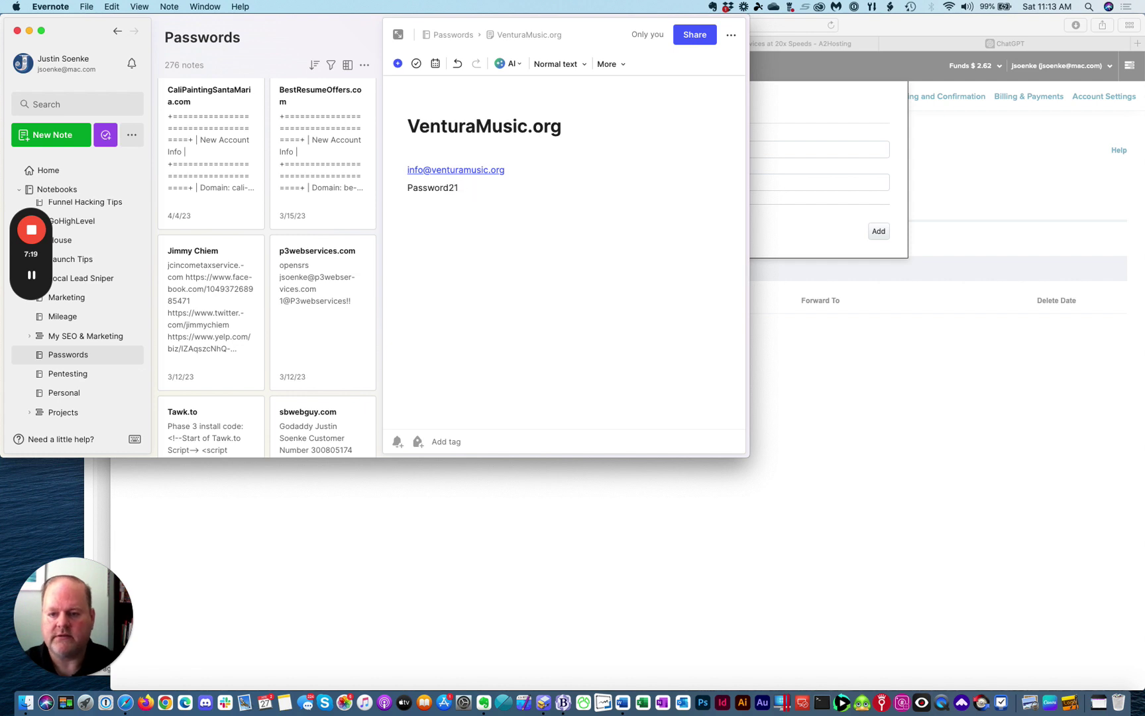
key("Return")
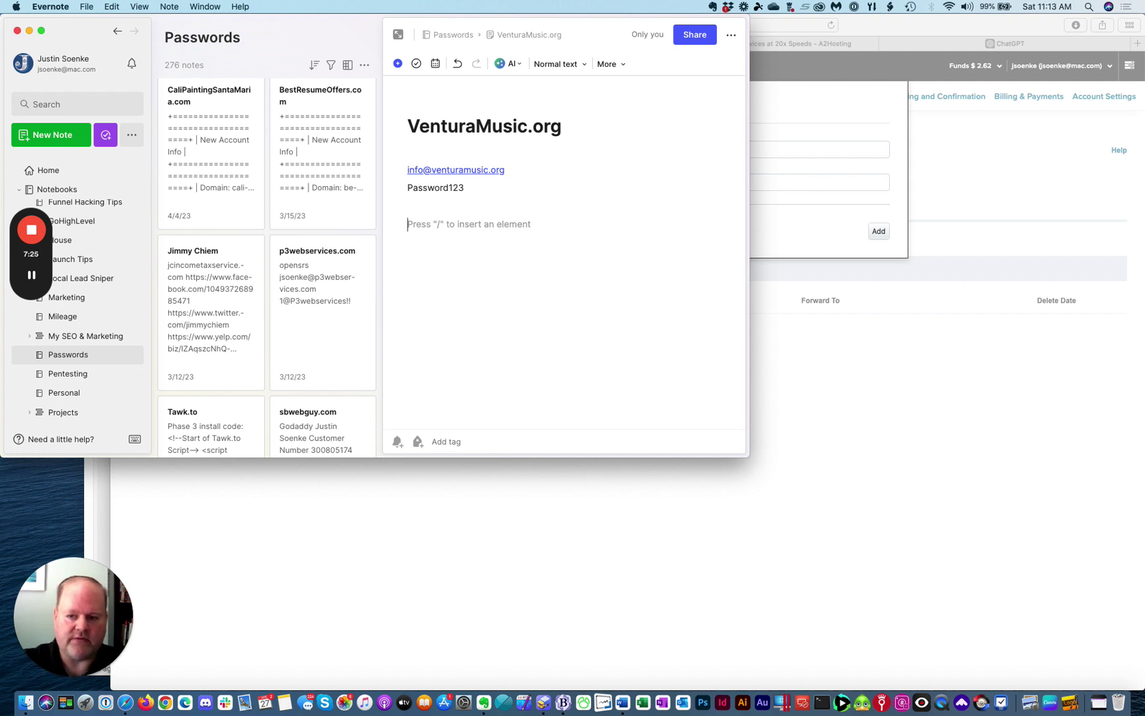
key("BackSpace")
type("https")
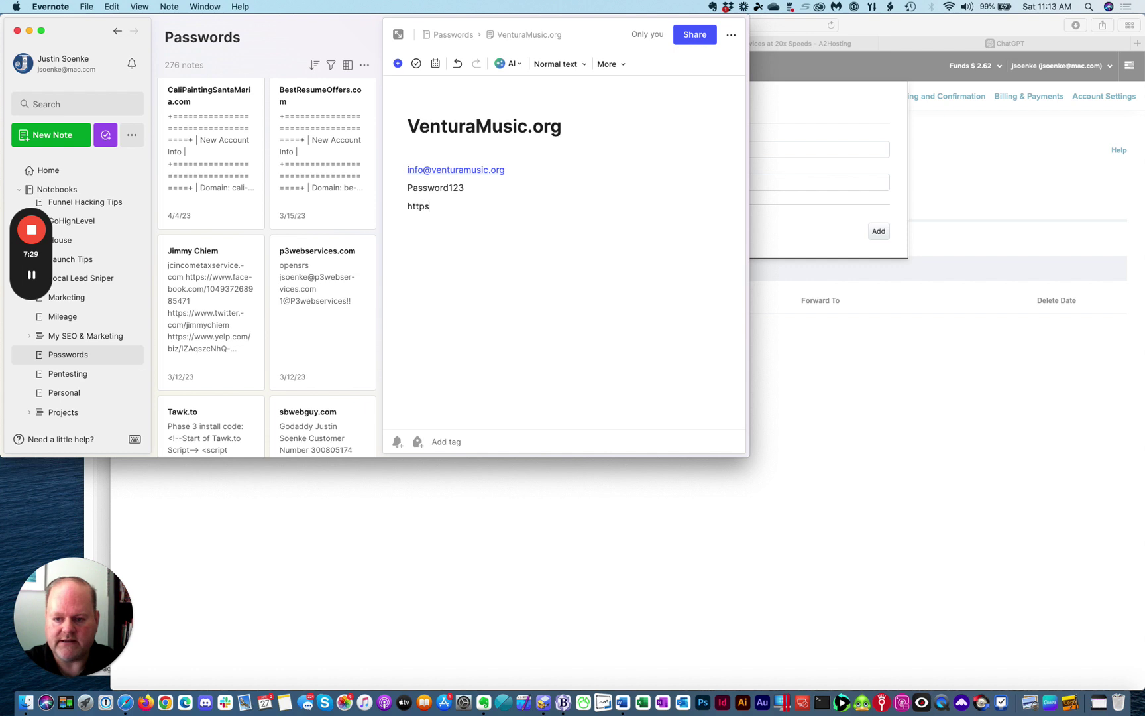
type("://mail")
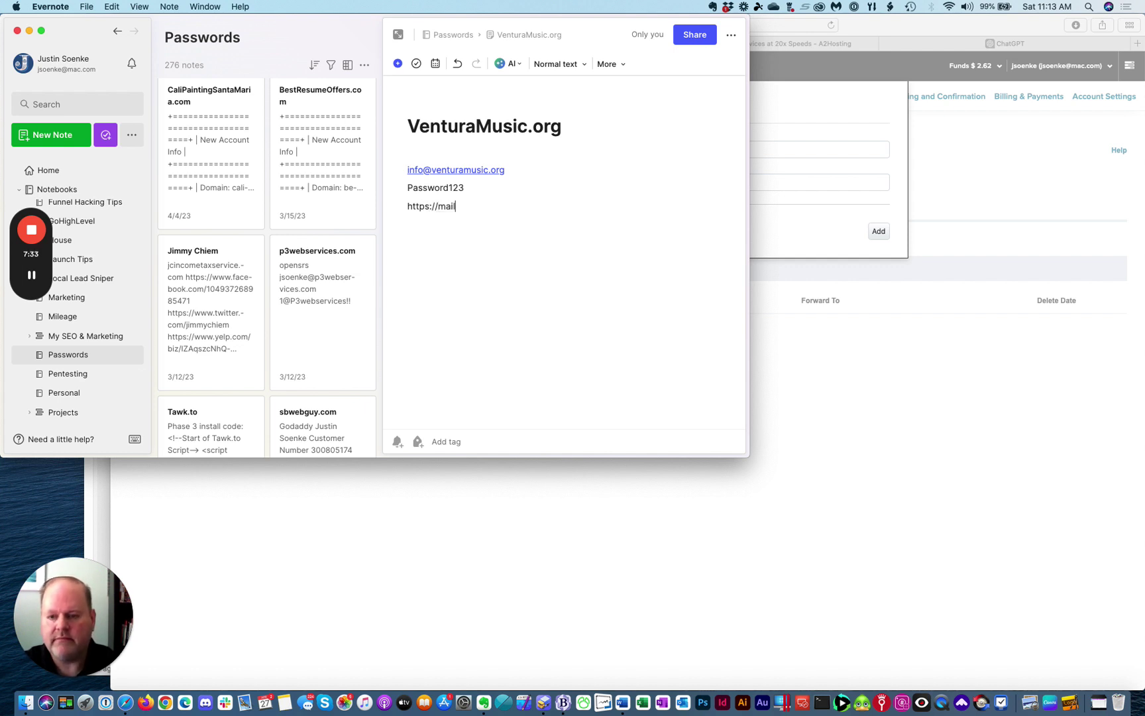
type(".b.hosted")
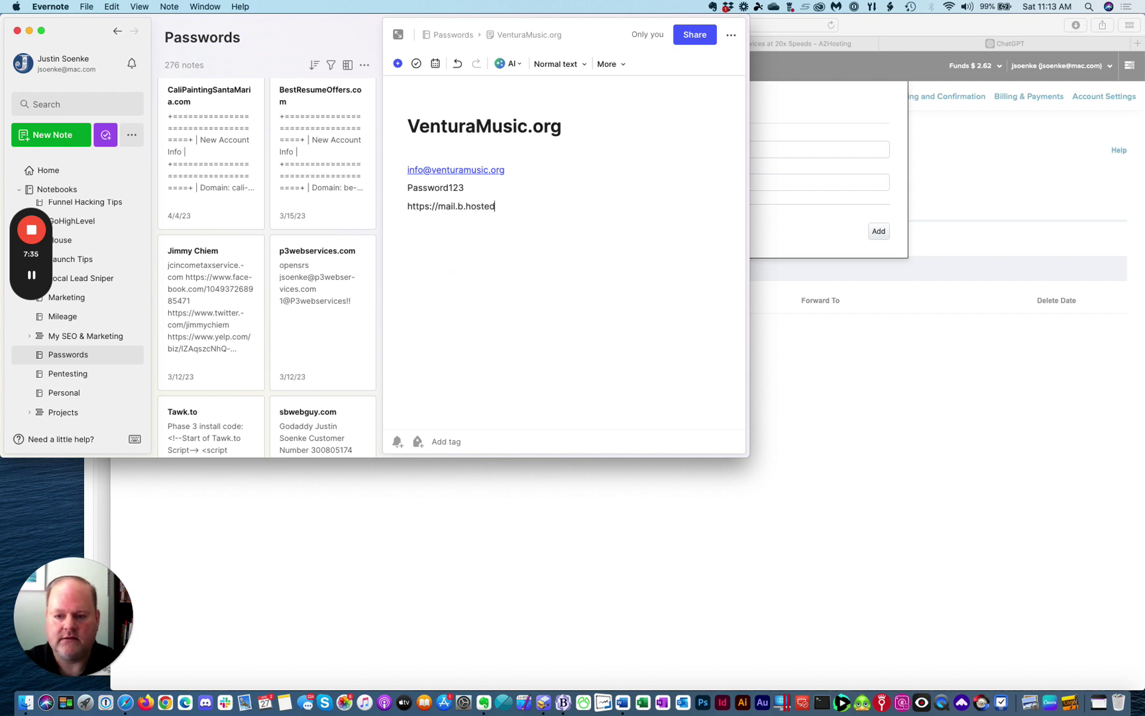
type("email.com")
key("Return")
key("Return")
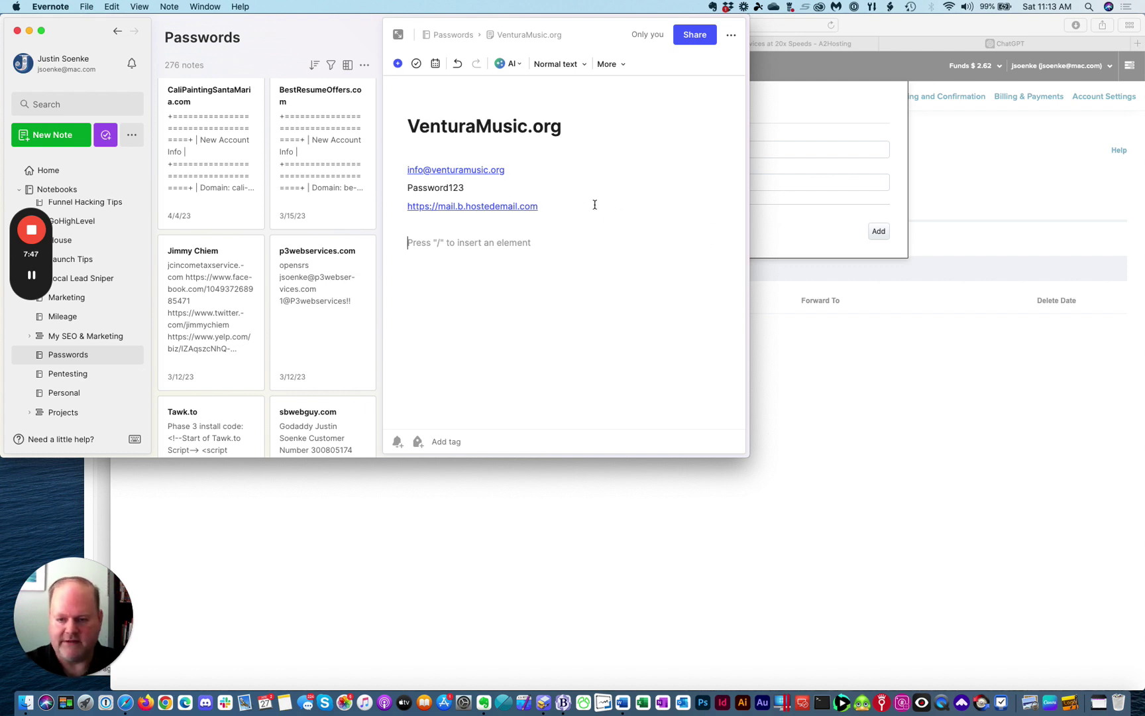
left_click(793, 238)
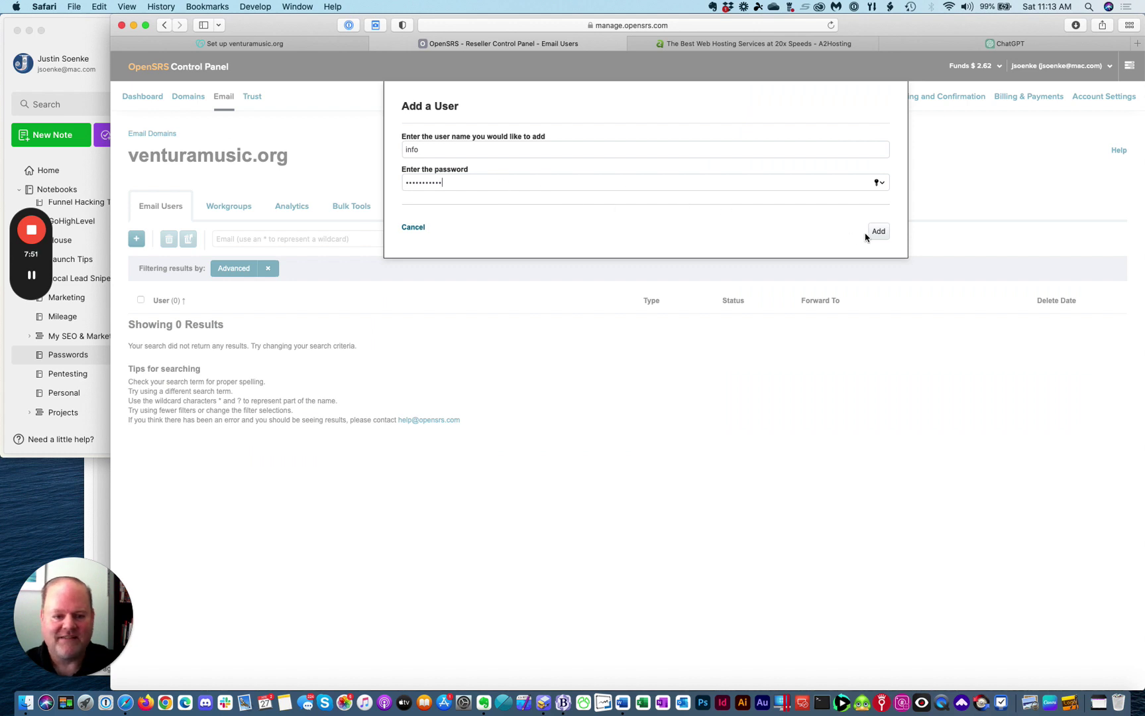
Create the info mailbox, decline saving its password, and switch to the GoDaddy tab
left_click(888, 235)
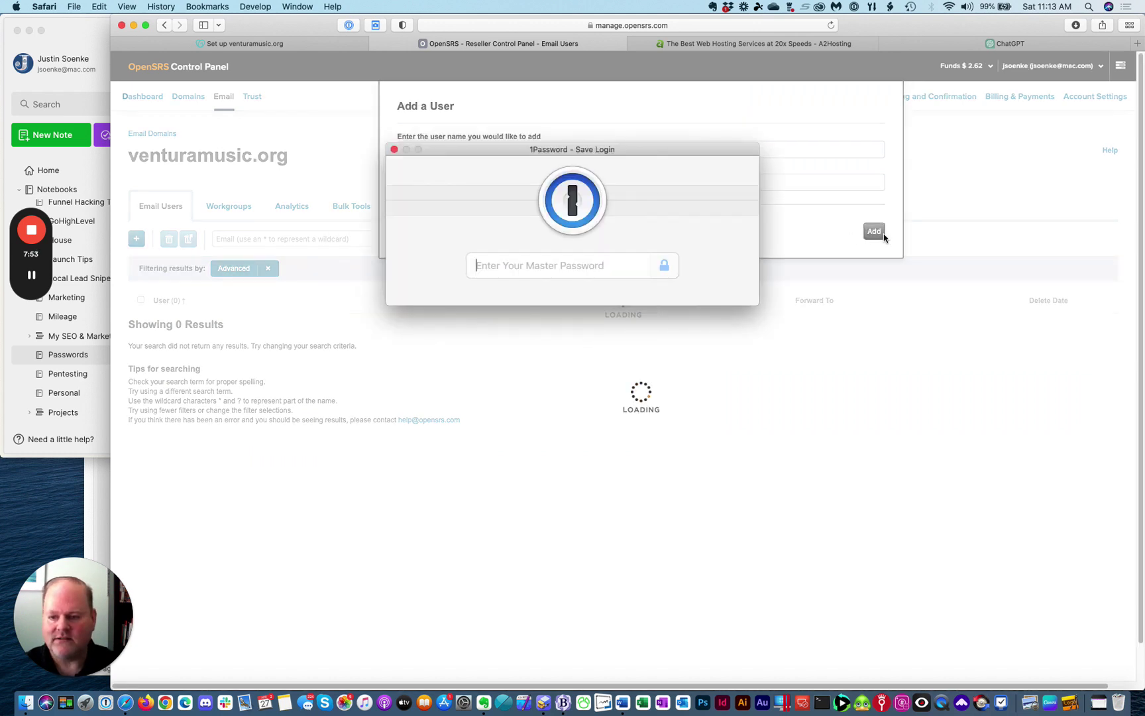
left_click(628, 120)
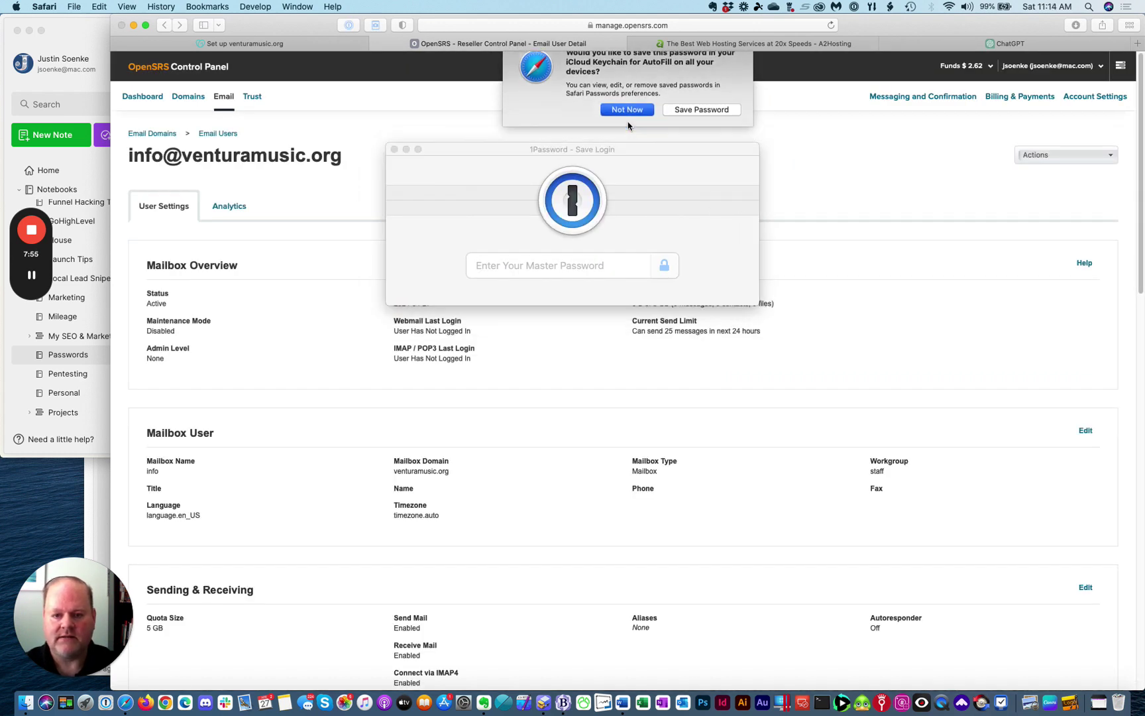
left_click(394, 149)
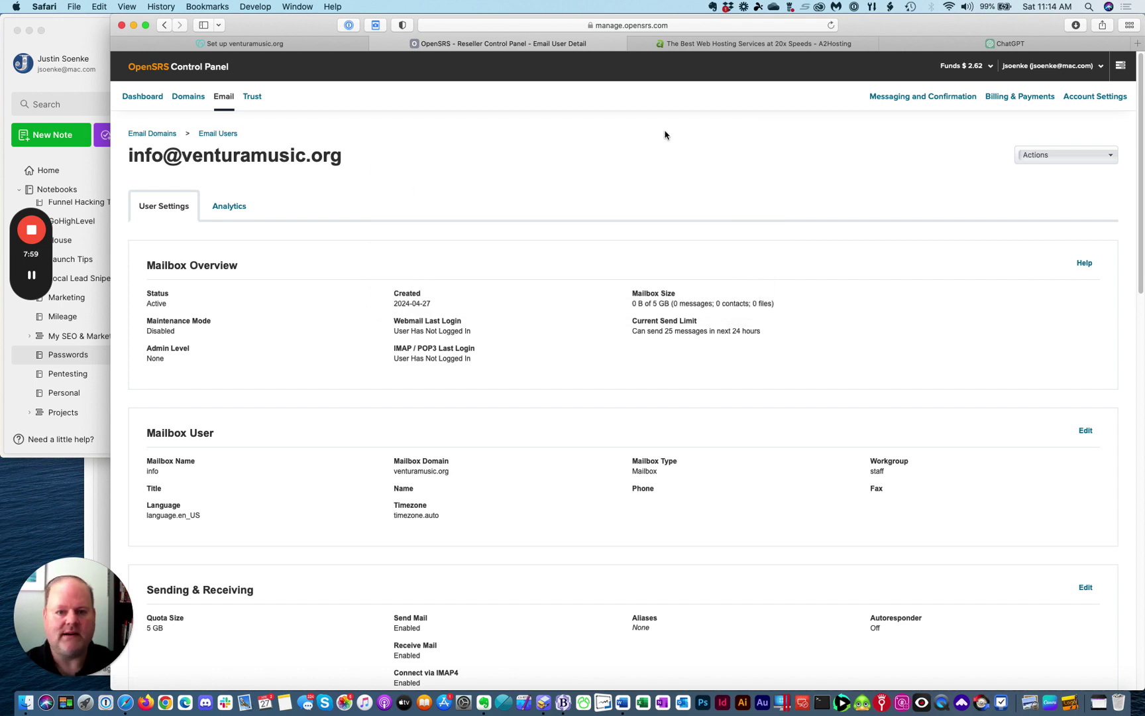
left_click(271, 43)
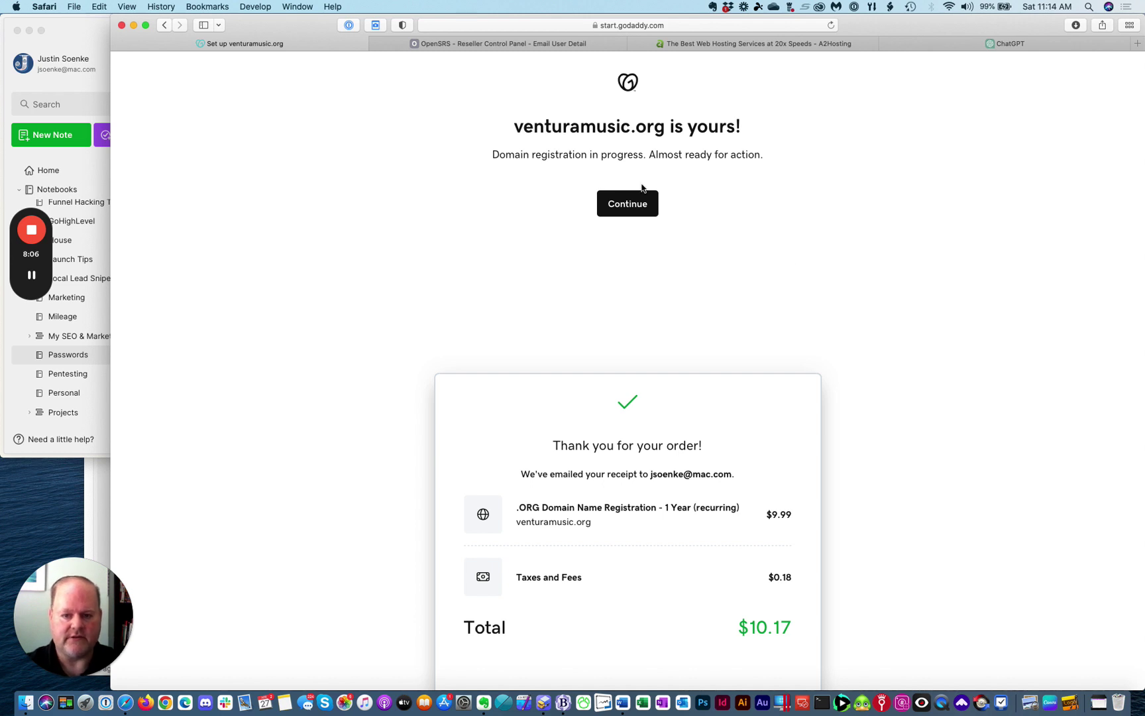
Continue past the venturamusic.org order confirmation and decline publishing the Coming Soon page
left_click(623, 205)
scroll(623, 213, "down", 2)
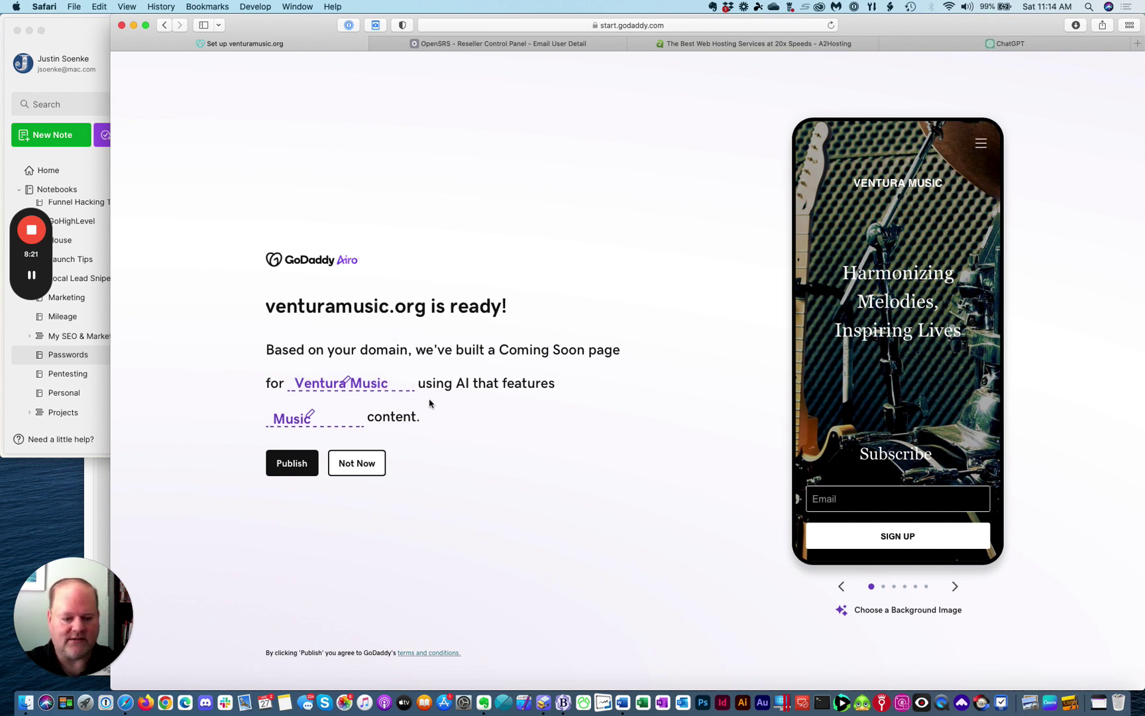
left_click(361, 466)
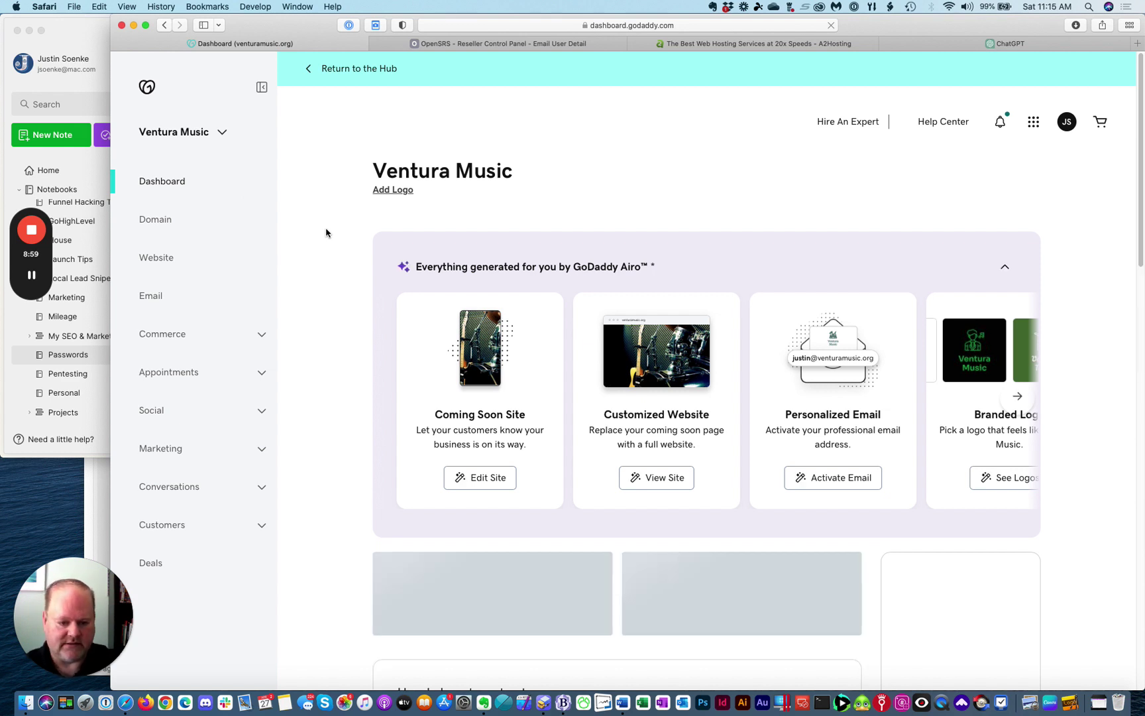
Find Quick Links on the Ventura Music dashboard and open Manage Domain for venturamusic.org
scroll(481, 271, "down", 15)
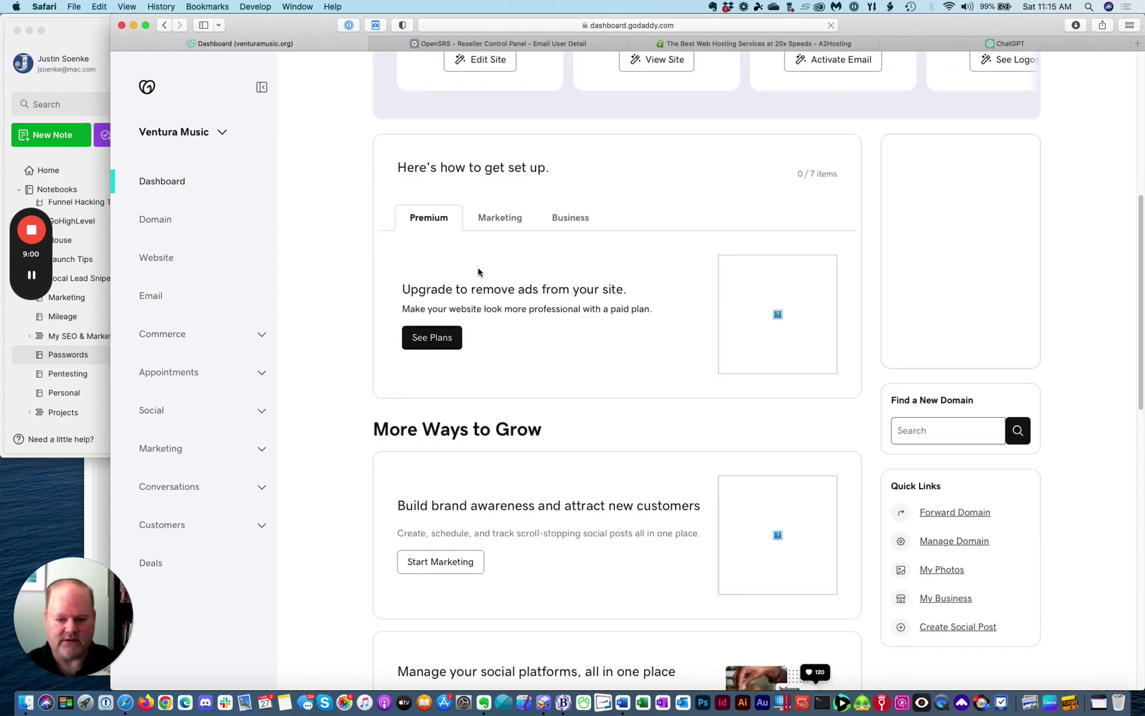
scroll(480, 271, "up", 5)
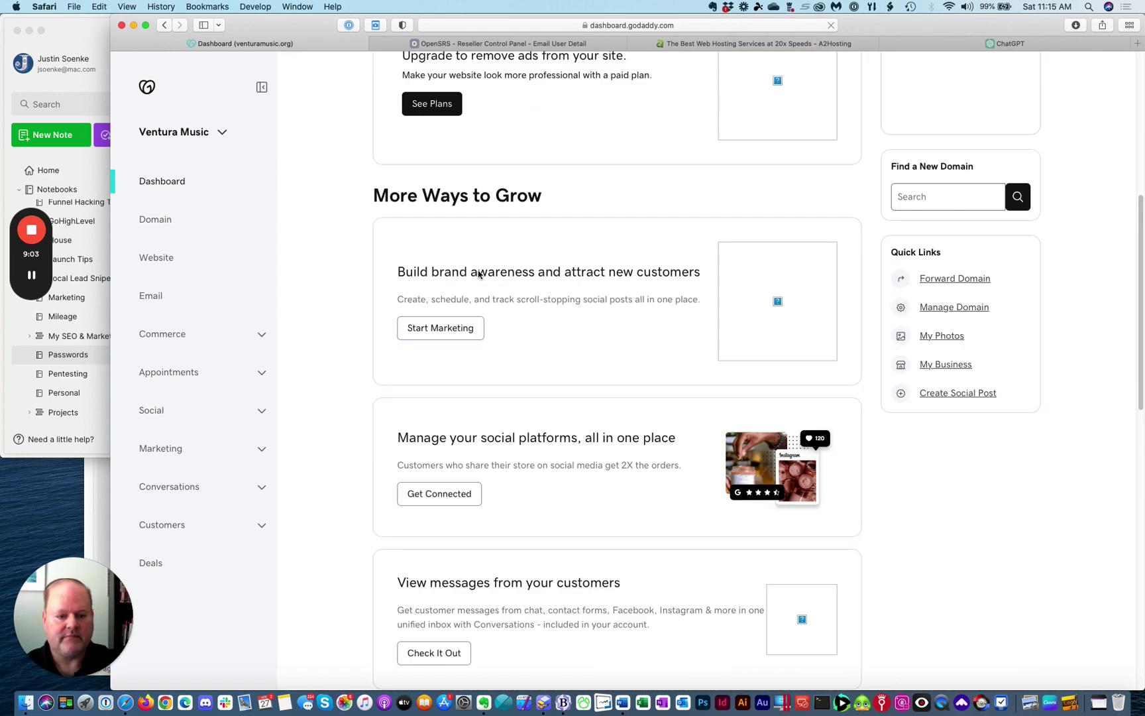
scroll(478, 273, "up", 2)
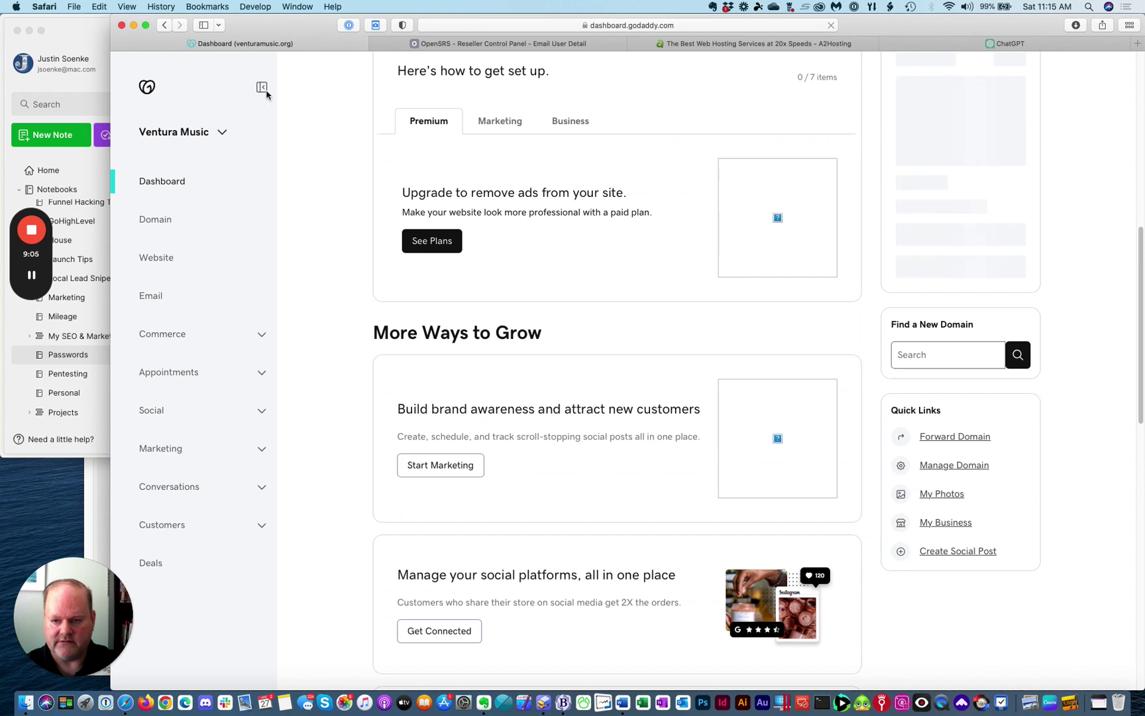
scroll(330, 176, "up", 8)
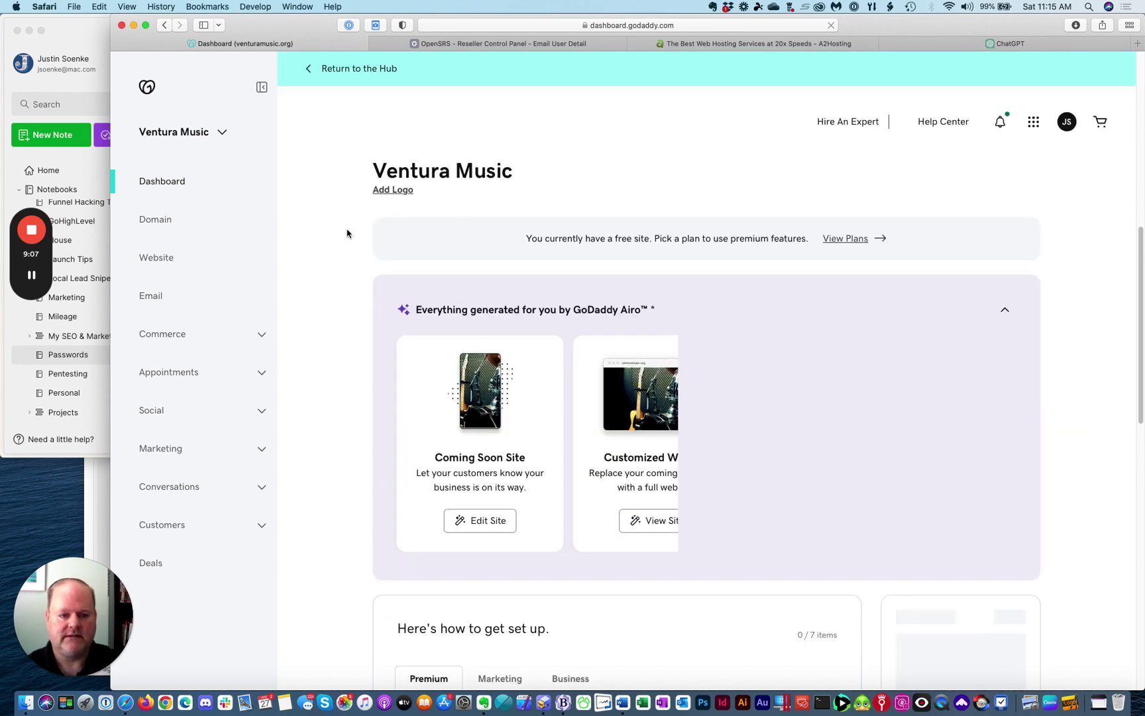
scroll(332, 329, "down", 8)
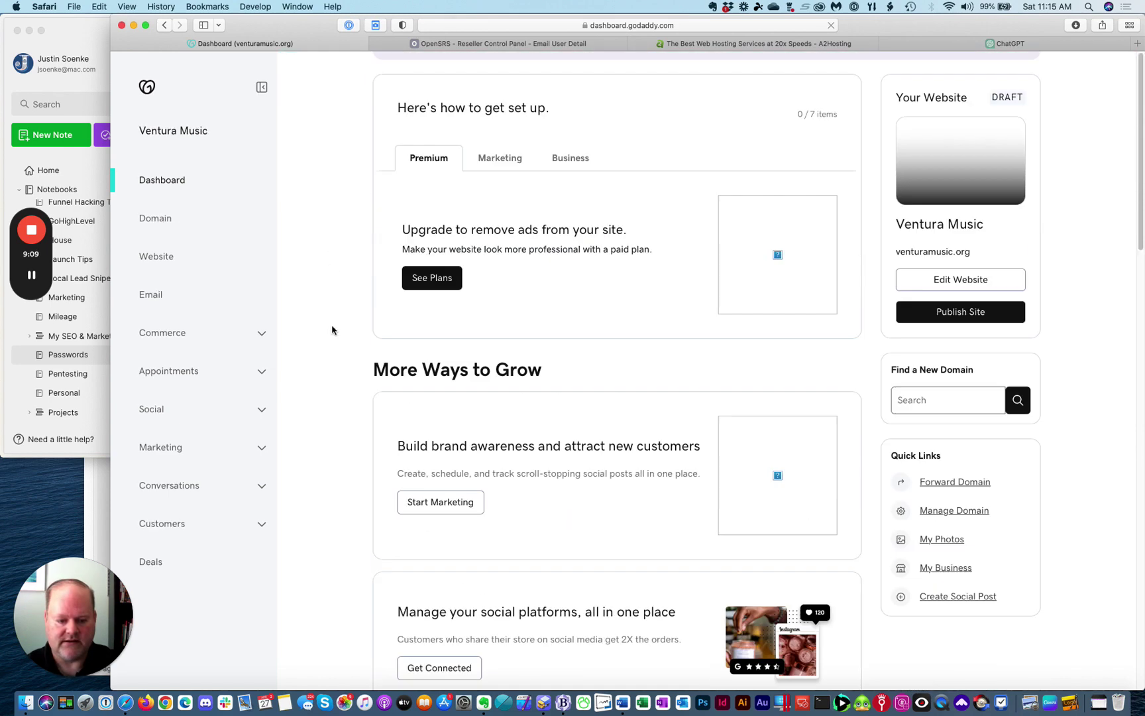
scroll(332, 329, "up", 8)
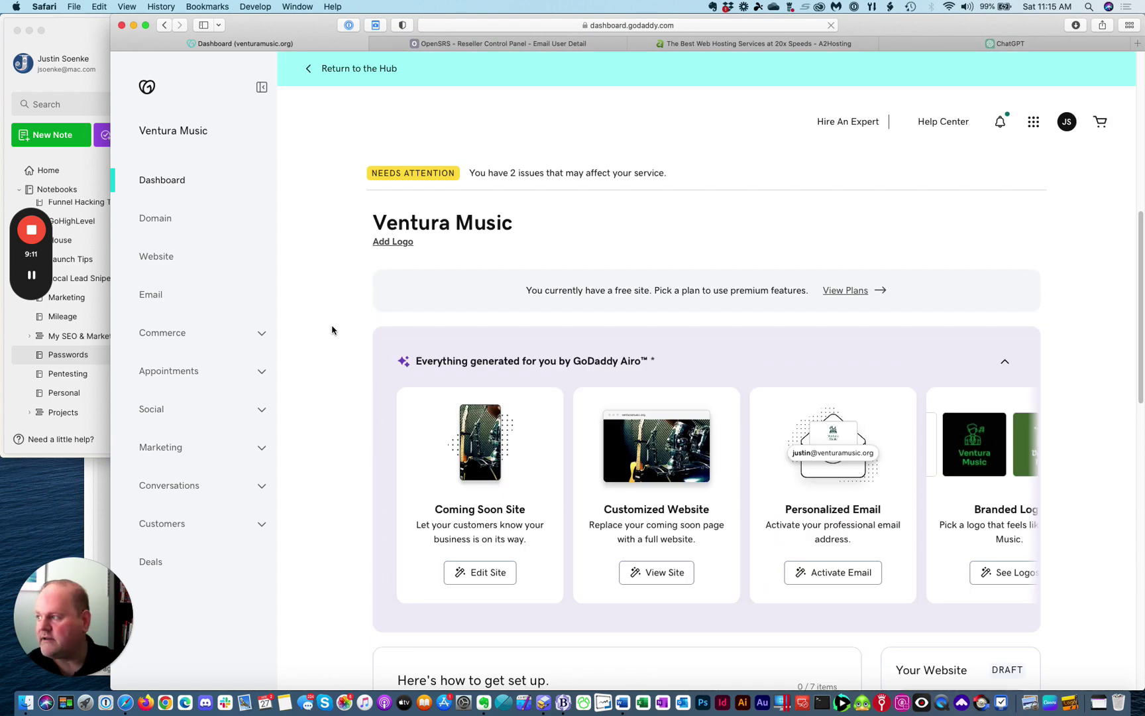
scroll(332, 330, "down", 5)
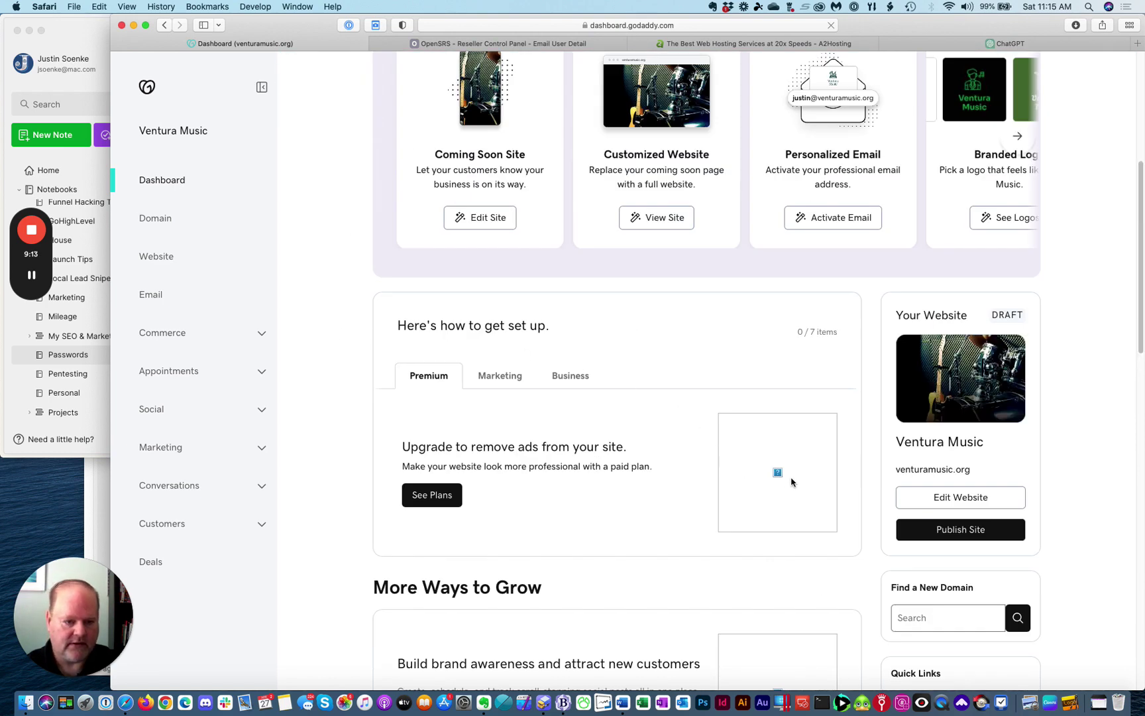
scroll(860, 539, "down", 3)
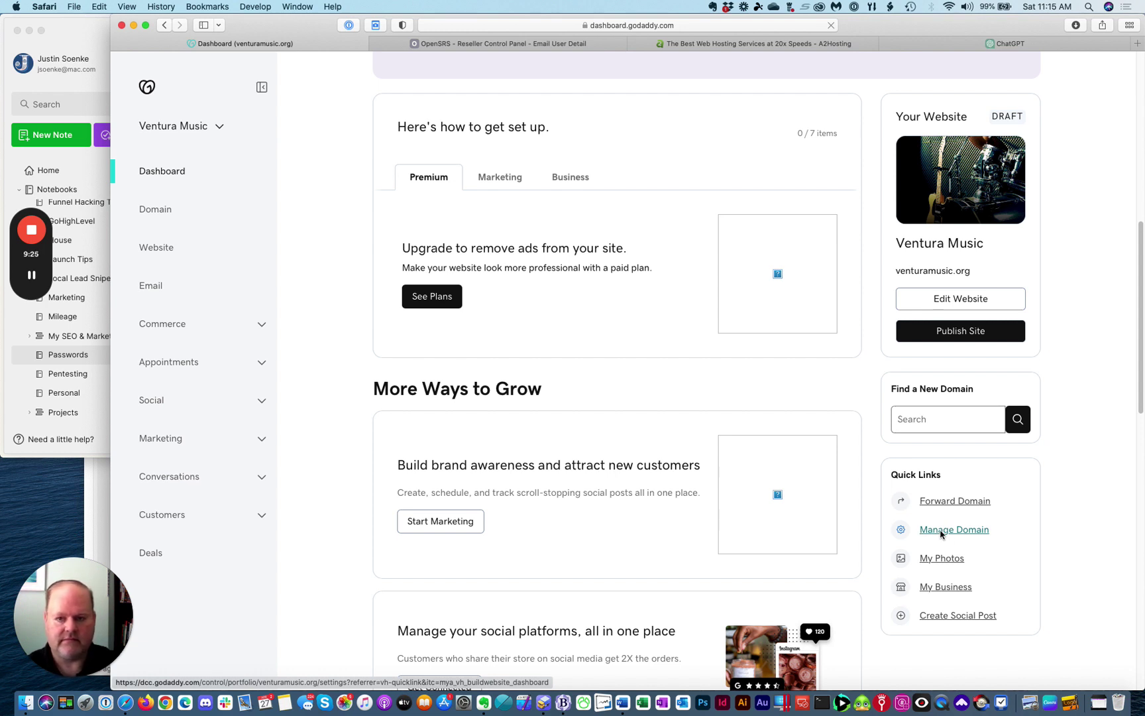
left_click(1036, 529)
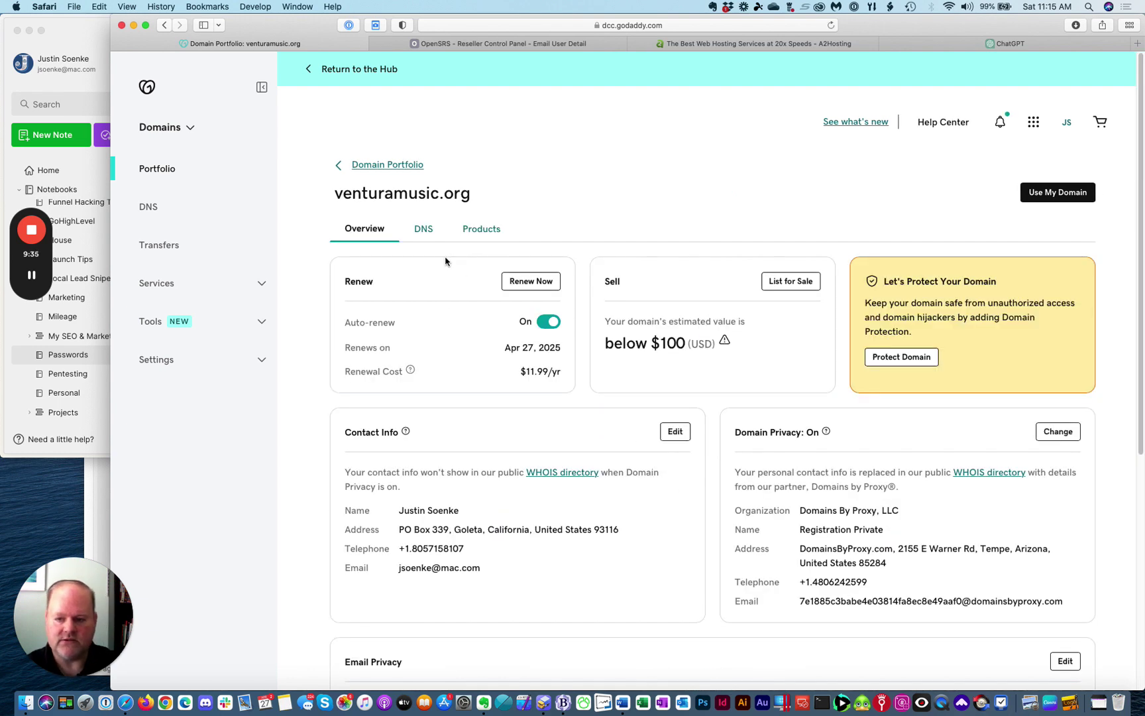
Open the venturamusic.org DNS records and start a new record of type MX
left_click(423, 229)
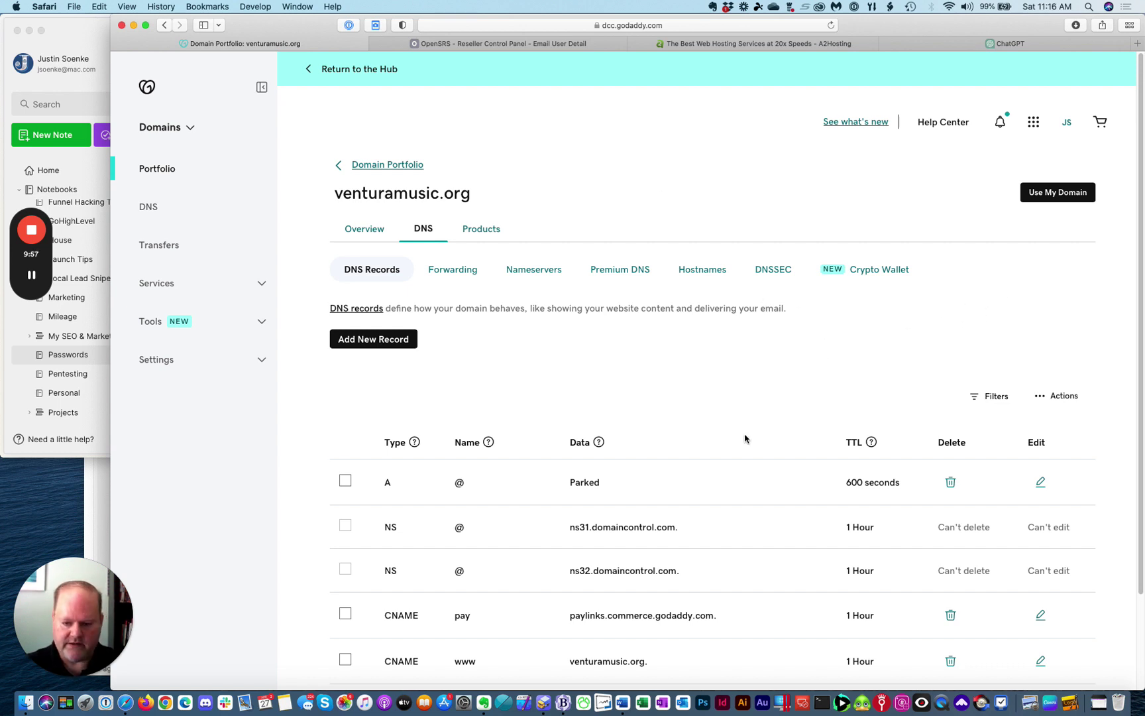
scroll(745, 438, "down", 3)
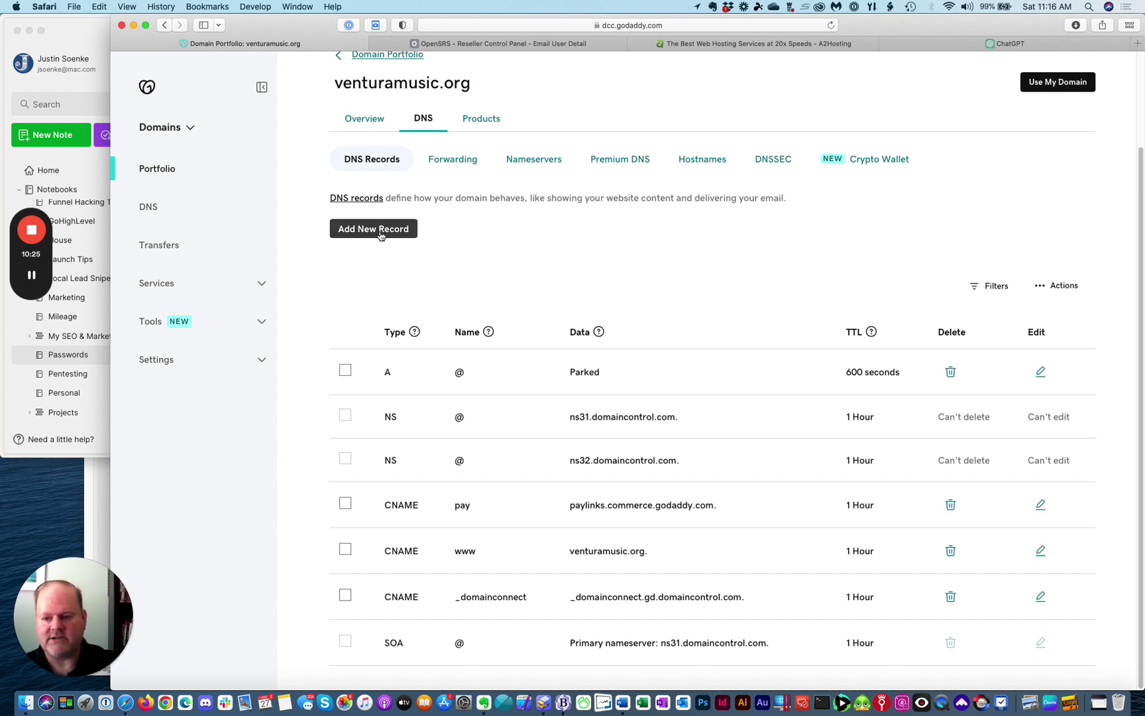
left_click(381, 236)
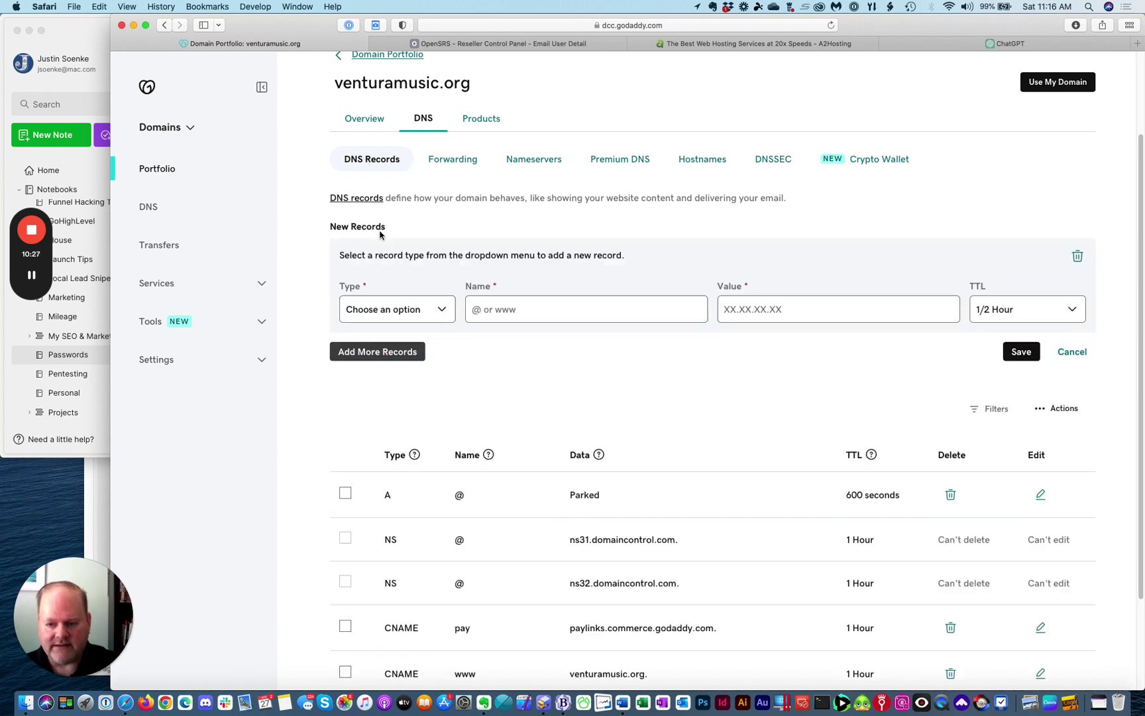
left_click(400, 309)
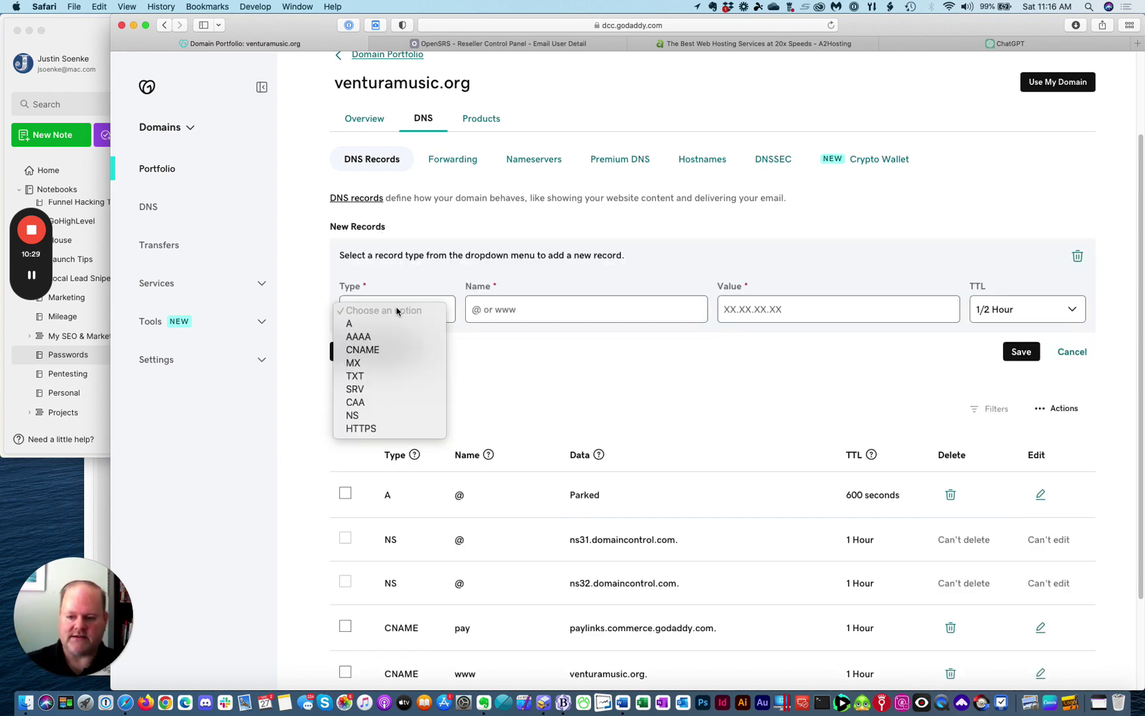
left_click(371, 363)
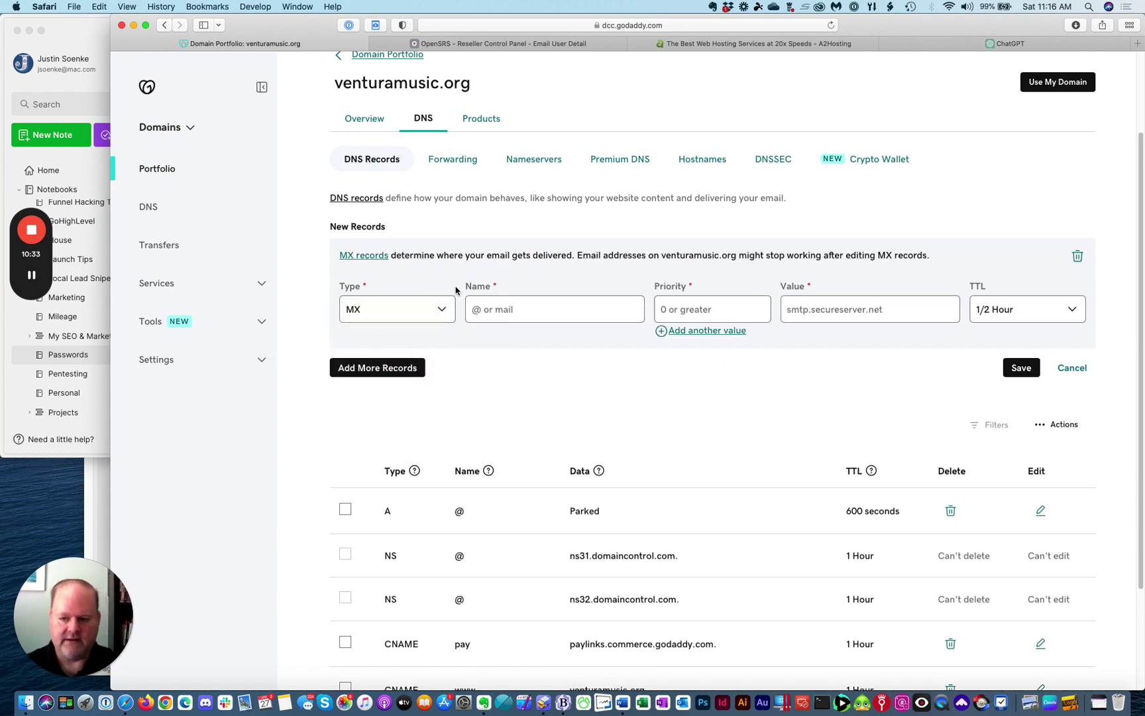
Set the MX record name @, priority 0, value mx.venturamusic.org.cust.b.hostedemail.com
left_click(523, 316)
type("@")
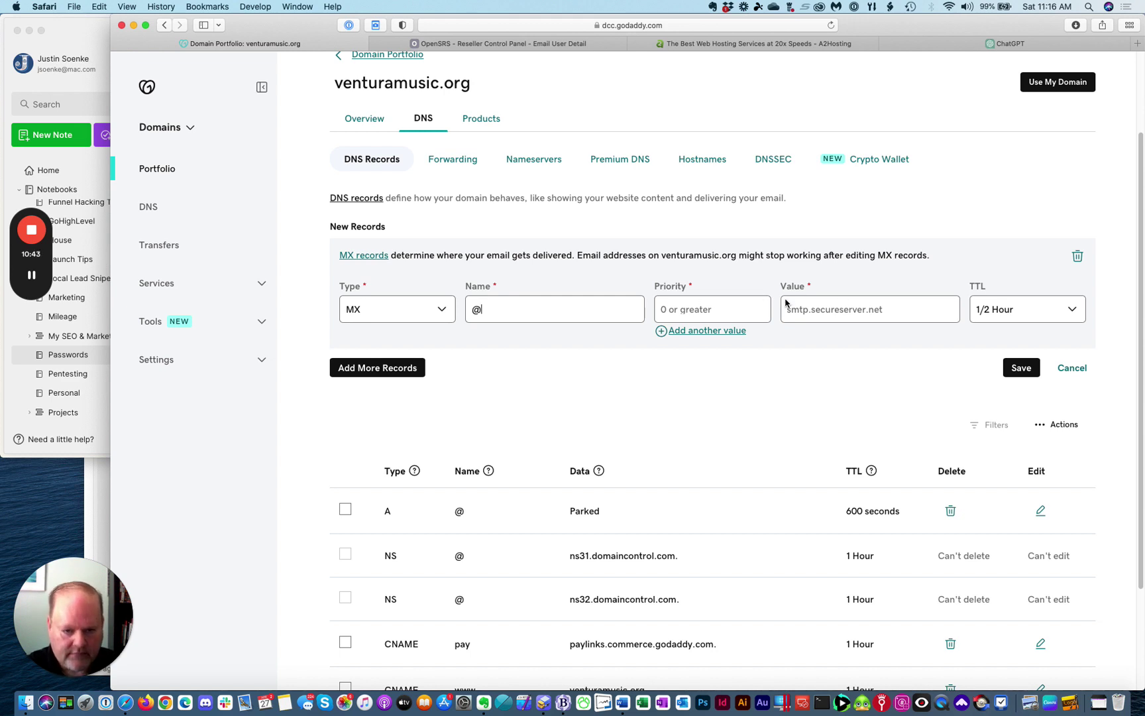
left_click(699, 305)
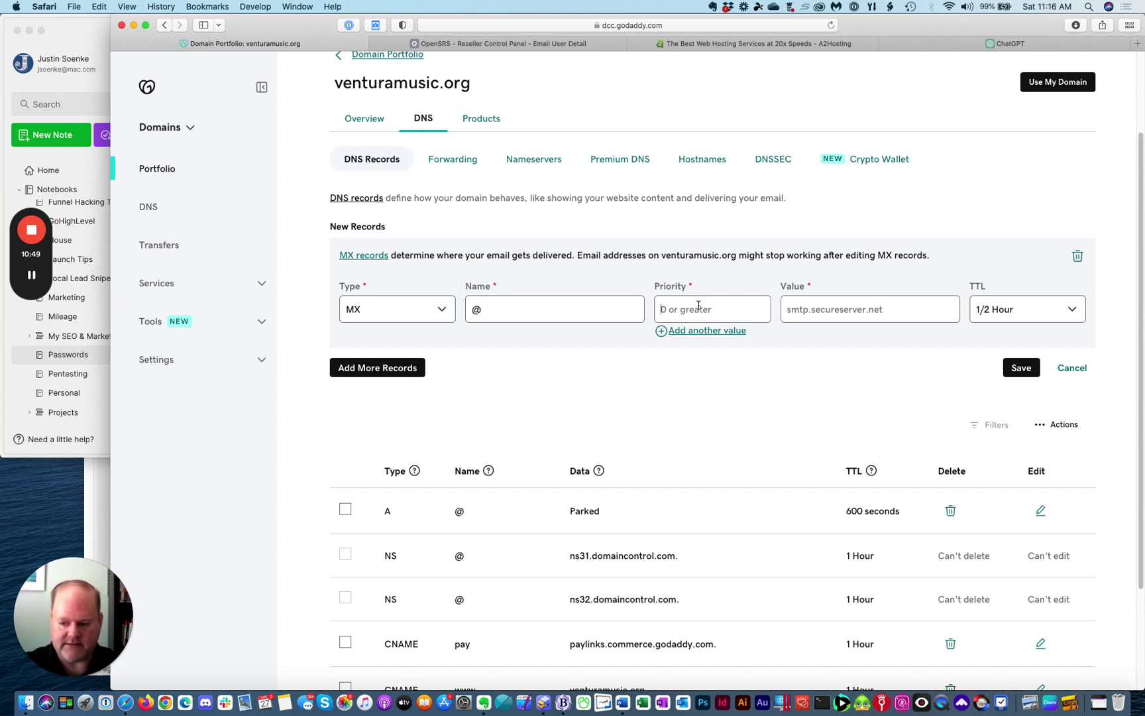
type("0")
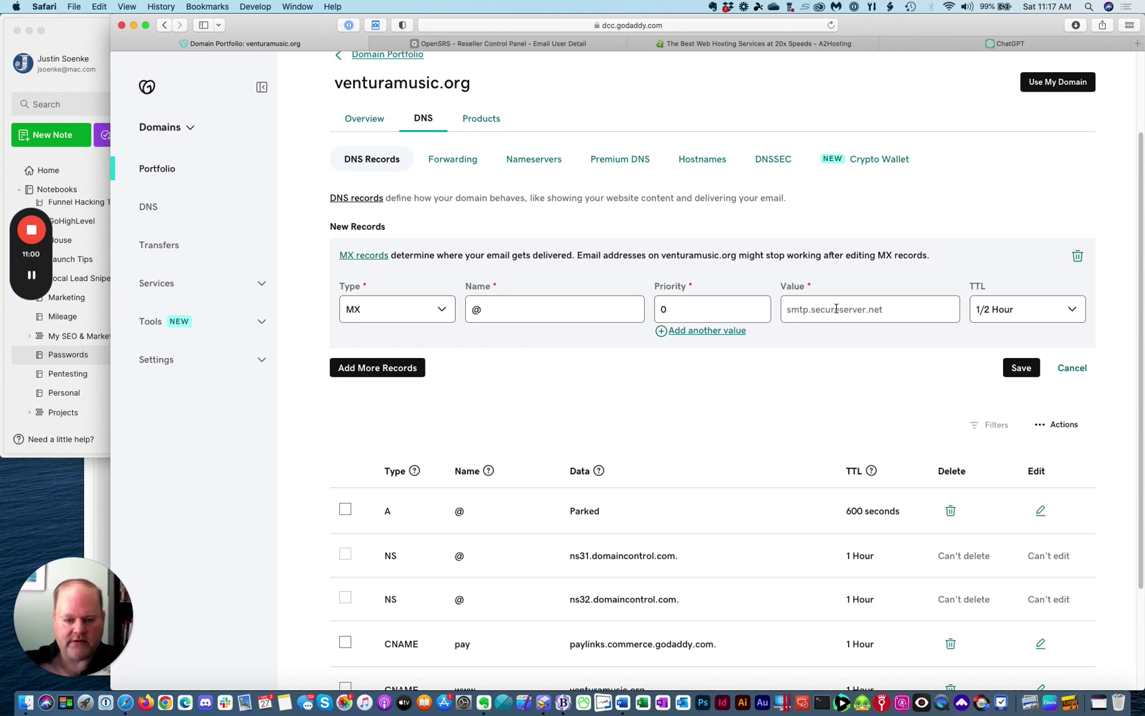
type("mx")
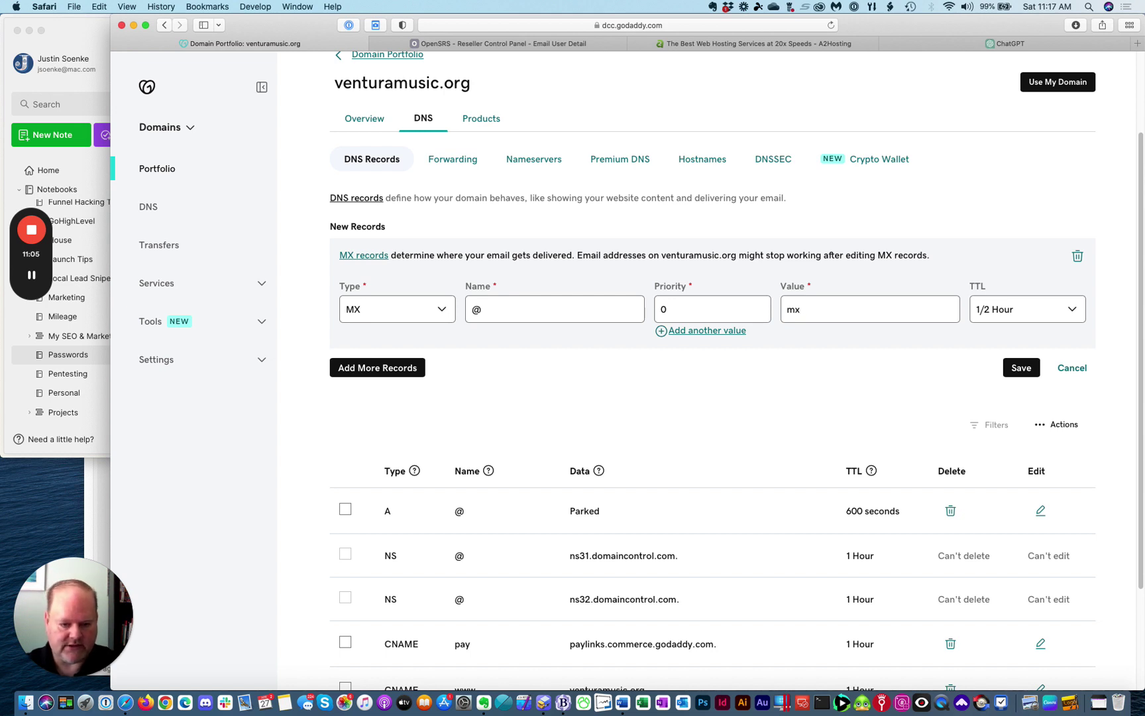
type(".ventur")
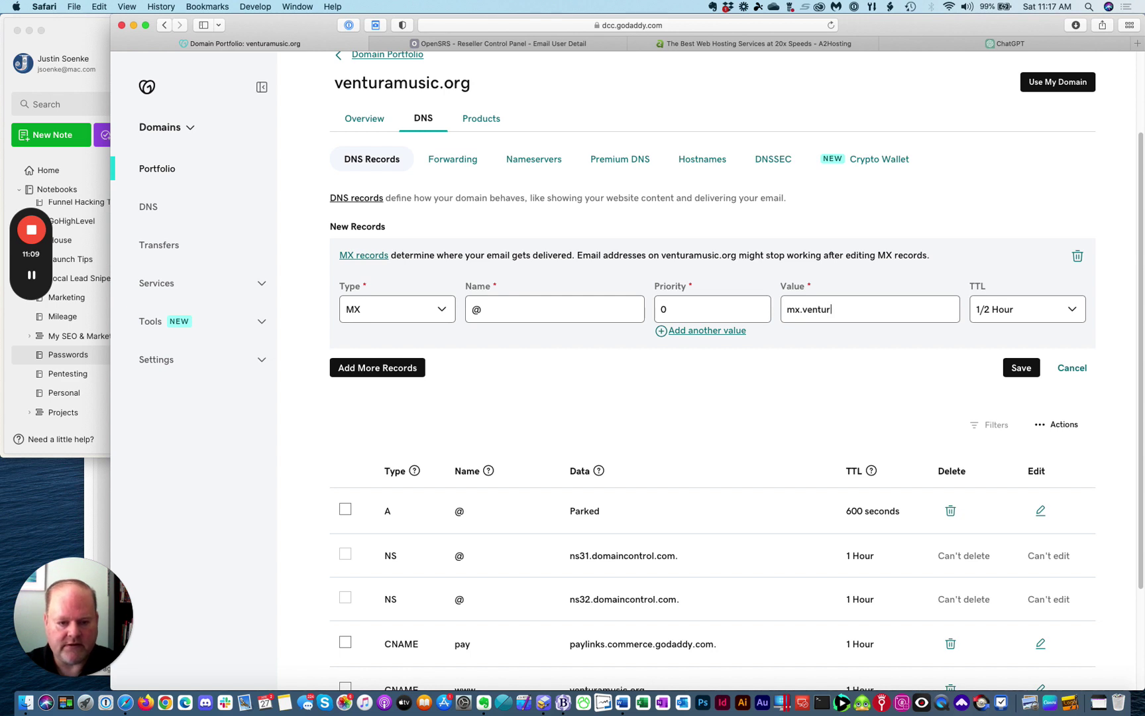
type("amusic.org")
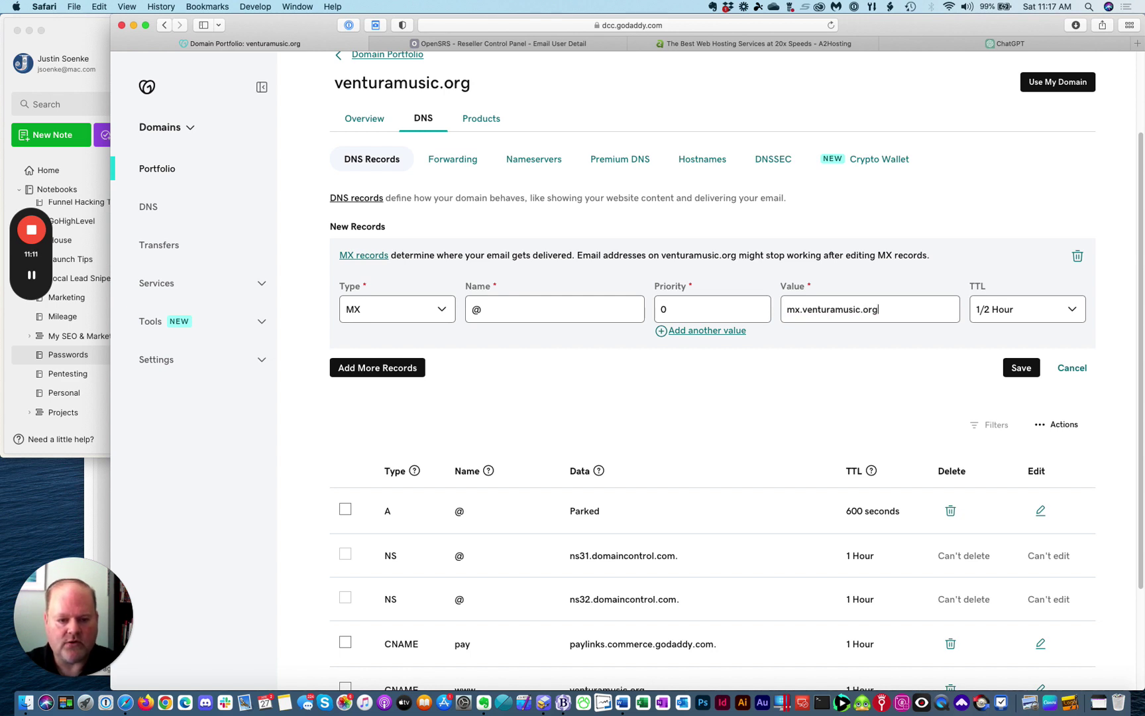
type(".")
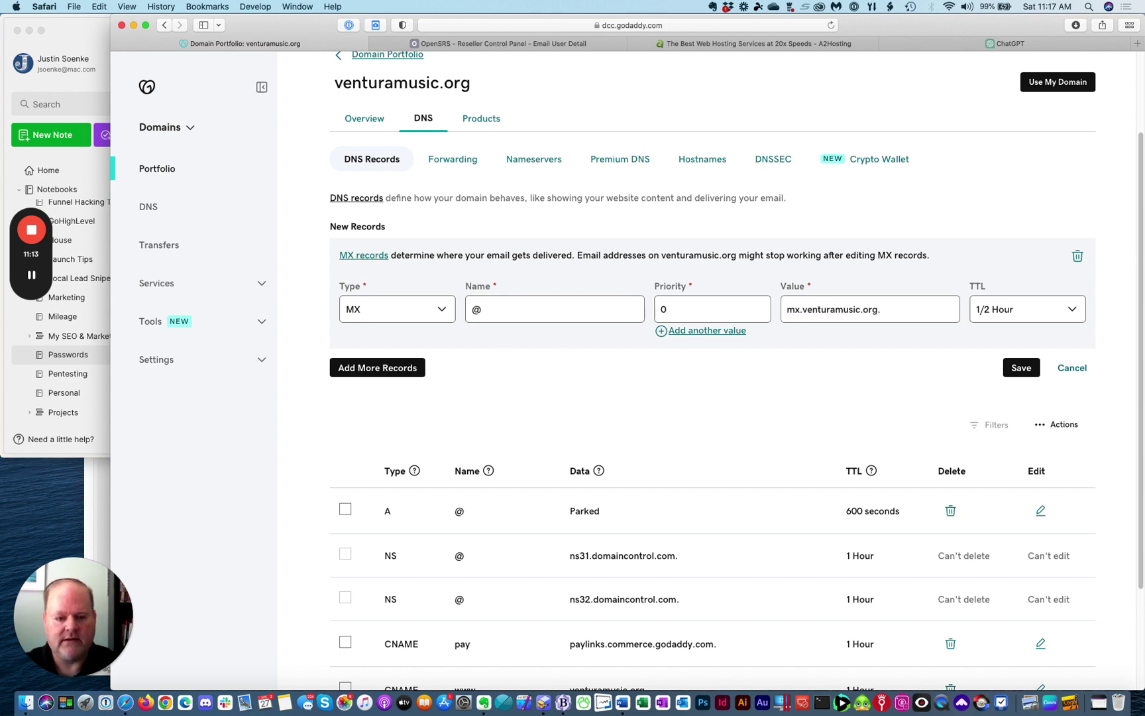
type("cus")
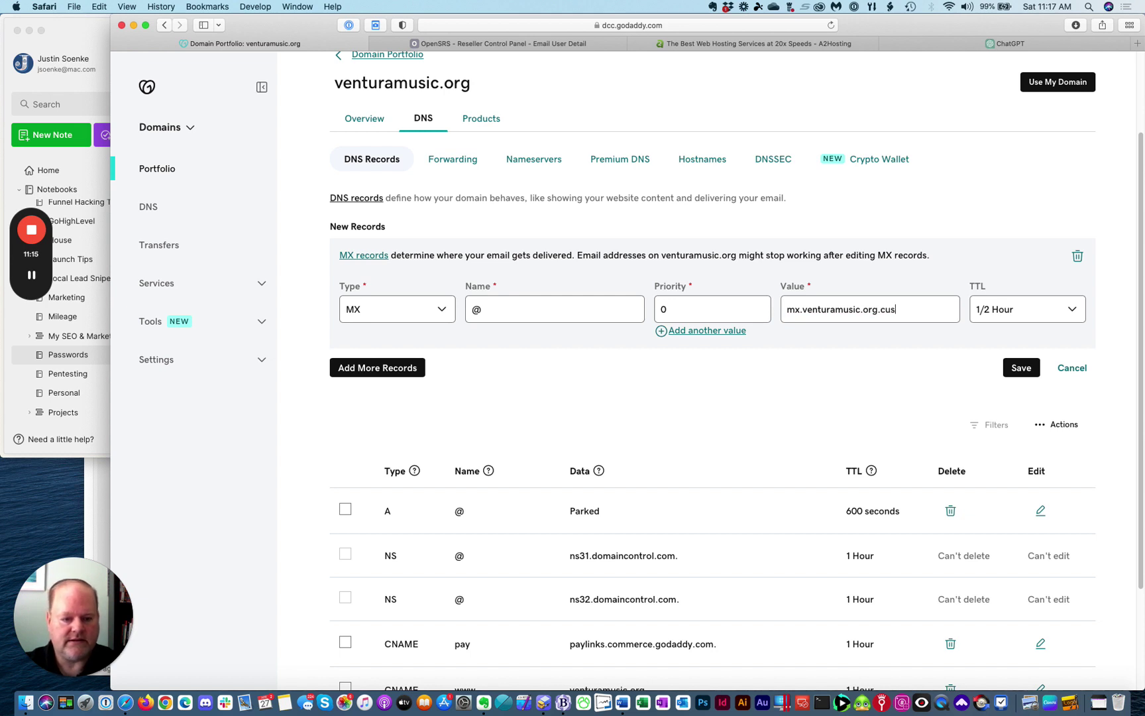
type("t.b.")
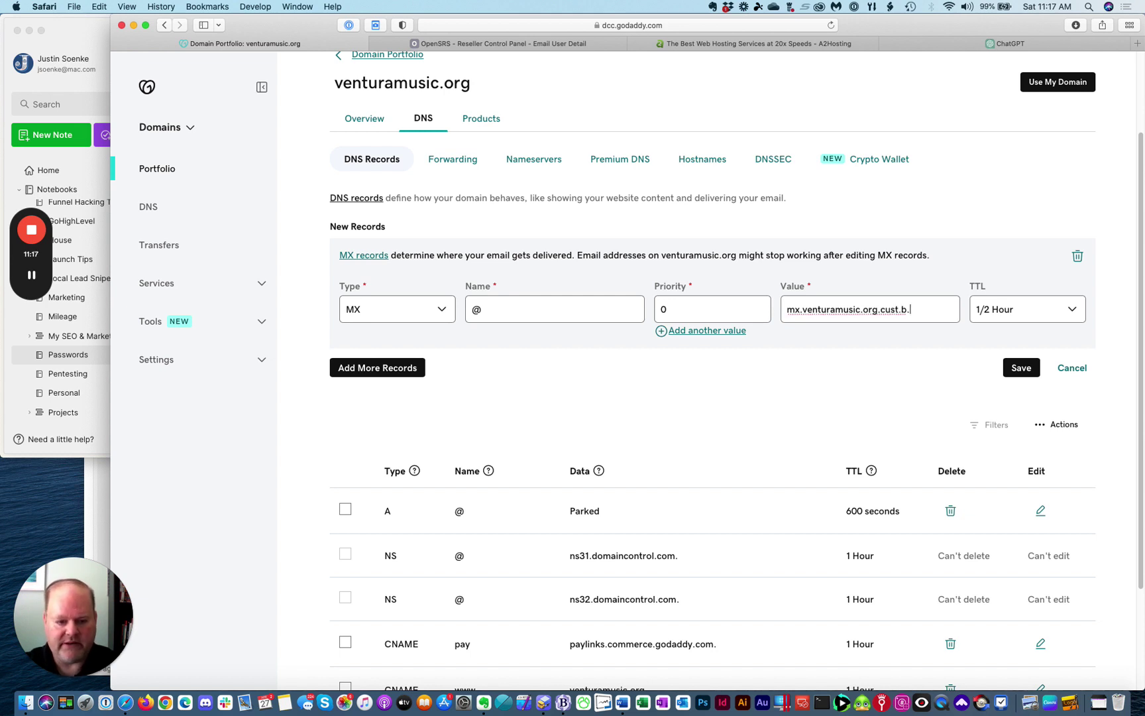
type("hostedemail.com")
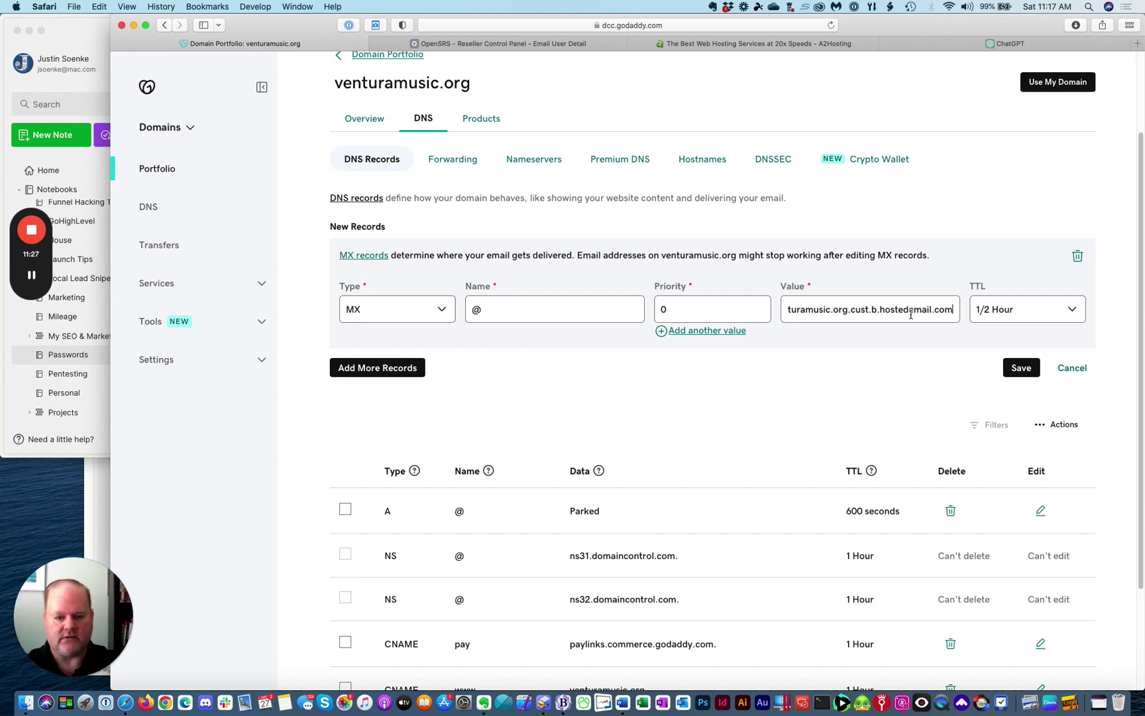
Set the MX record's TTL to a custom 600 seconds and save it
left_click(1048, 309)
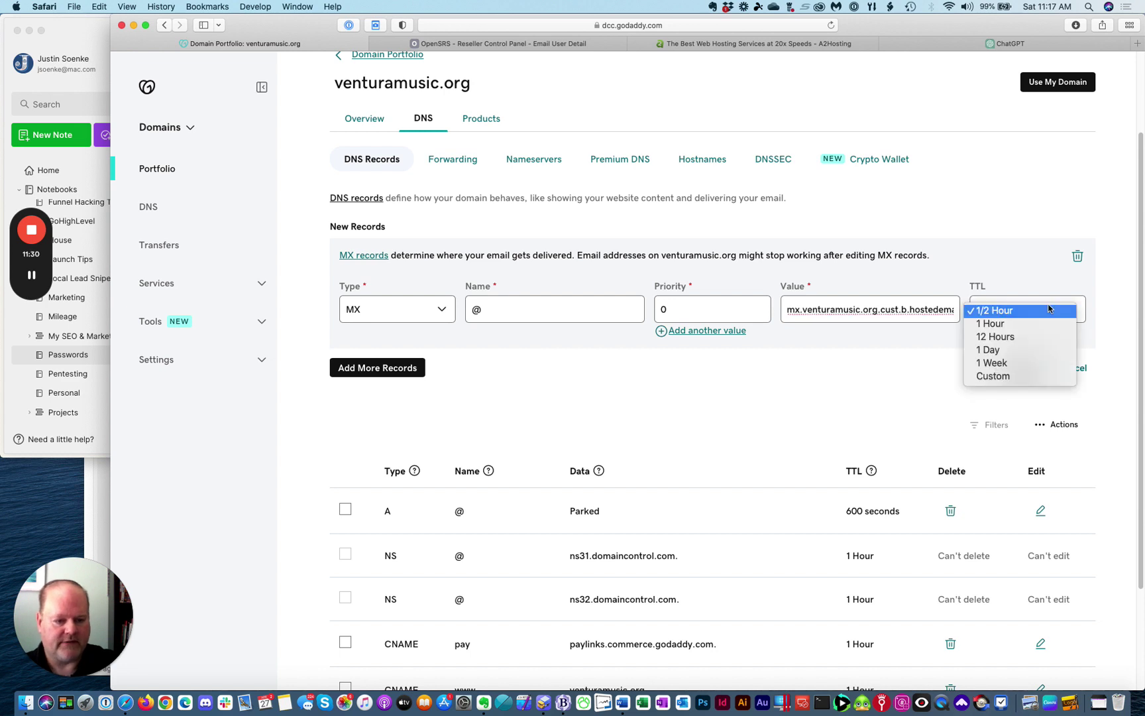
left_click(1022, 376)
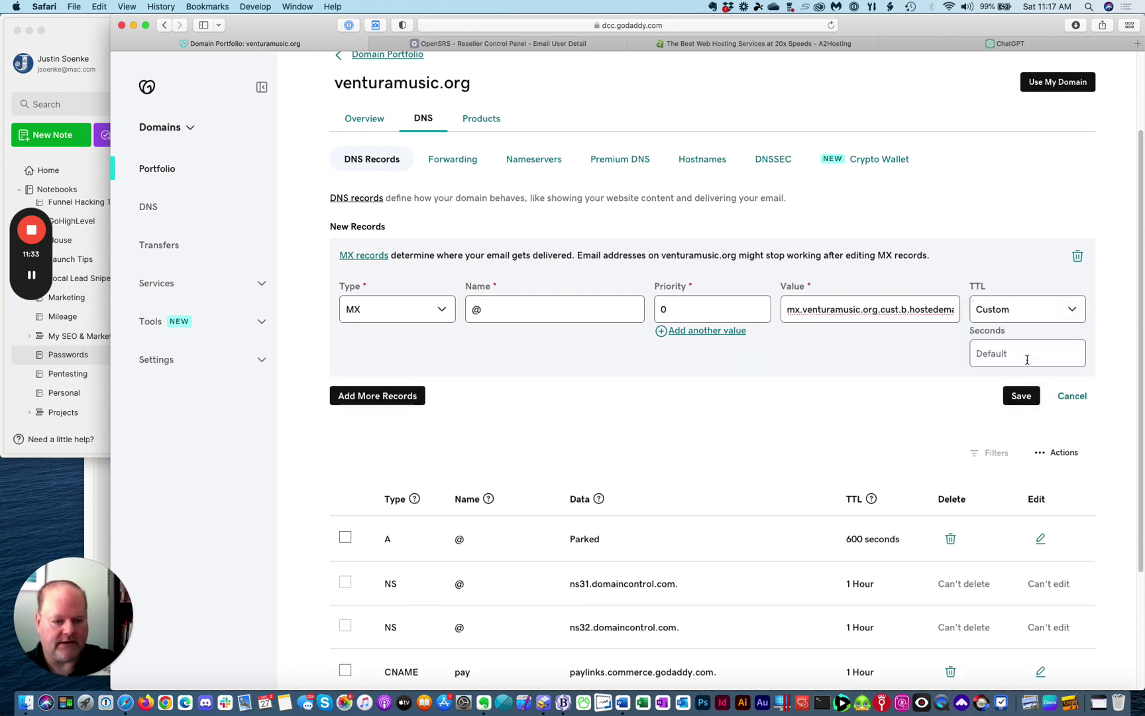
left_click(1027, 355)
type("600")
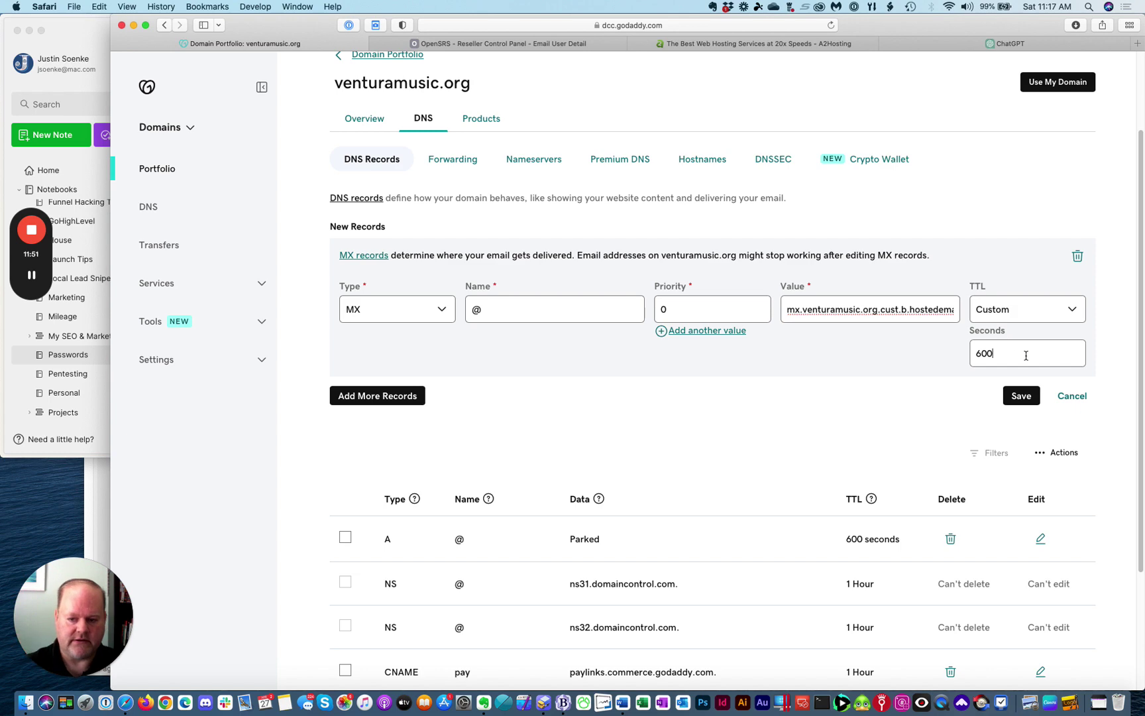
left_click(1021, 398)
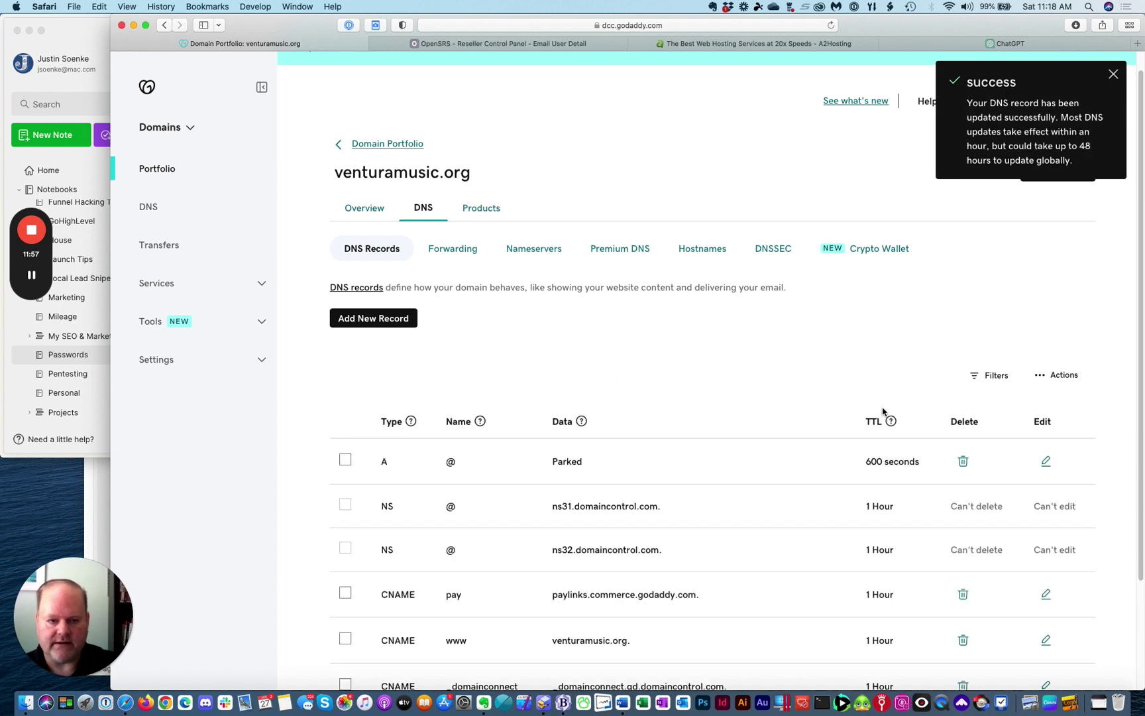
scroll(883, 412, "down", 5)
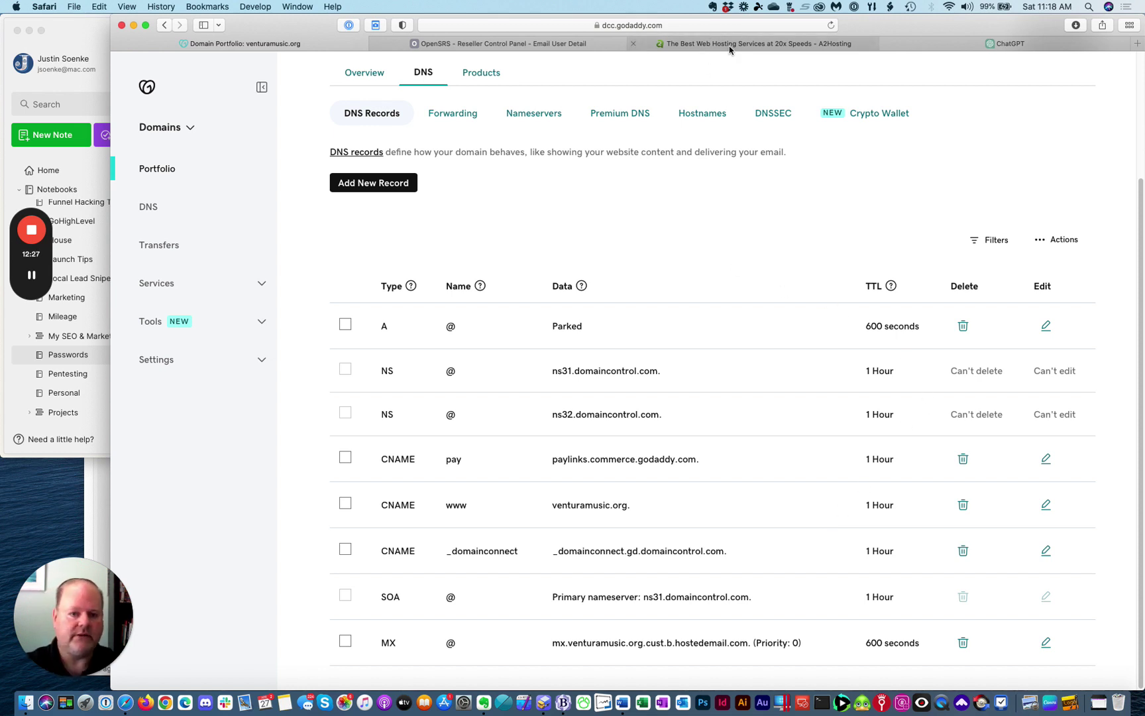
mouse_move(729, 49)
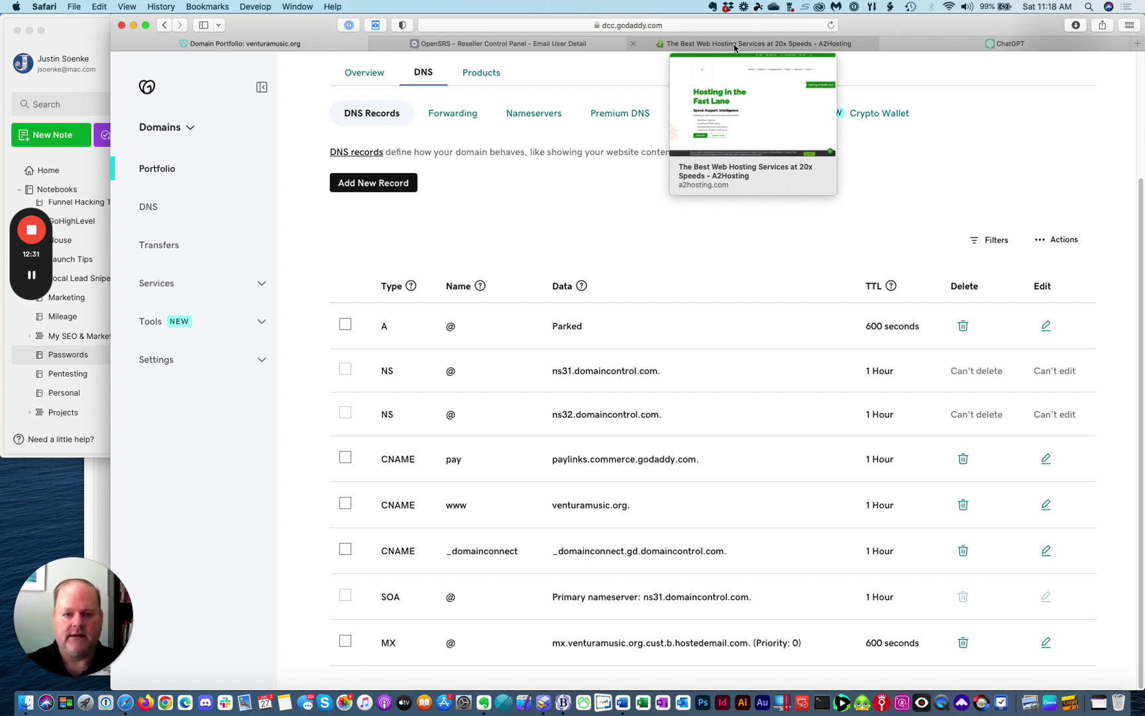
Switch to the A2 Hosting tab and look over its home page
left_click(726, 46)
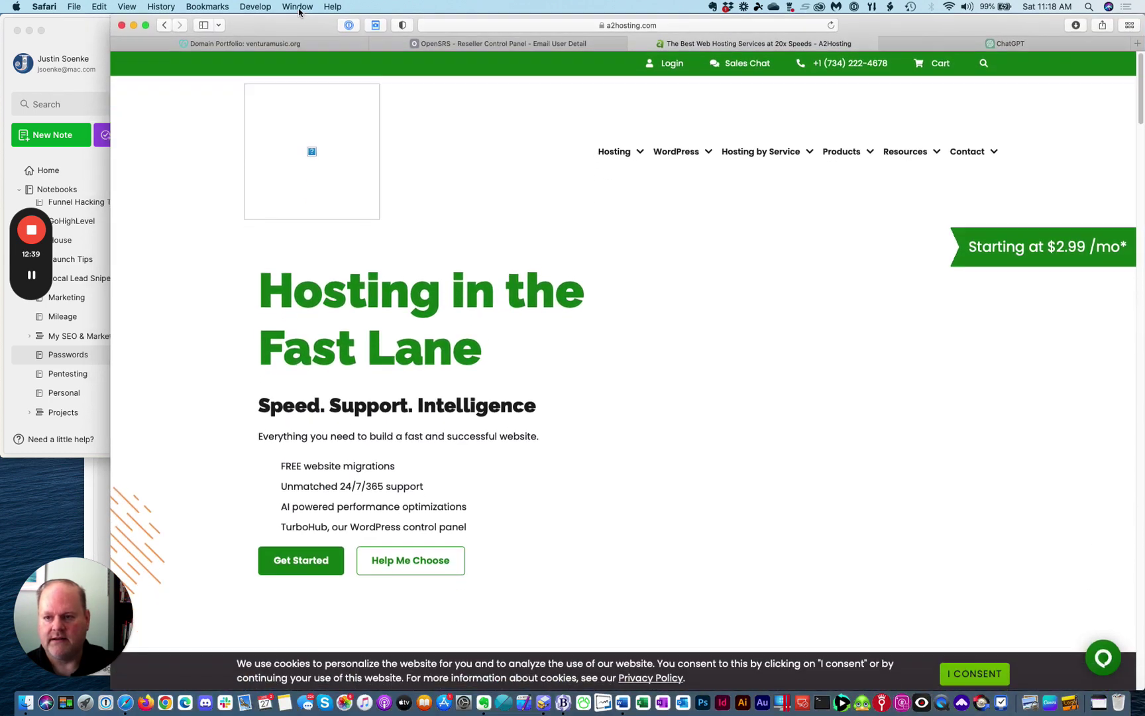
mouse_move(299, 9)
left_mouse_down()
mouse_move(312, 5)
mouse_move(287, 3)
mouse_move(300, 4)
left_mouse_up()
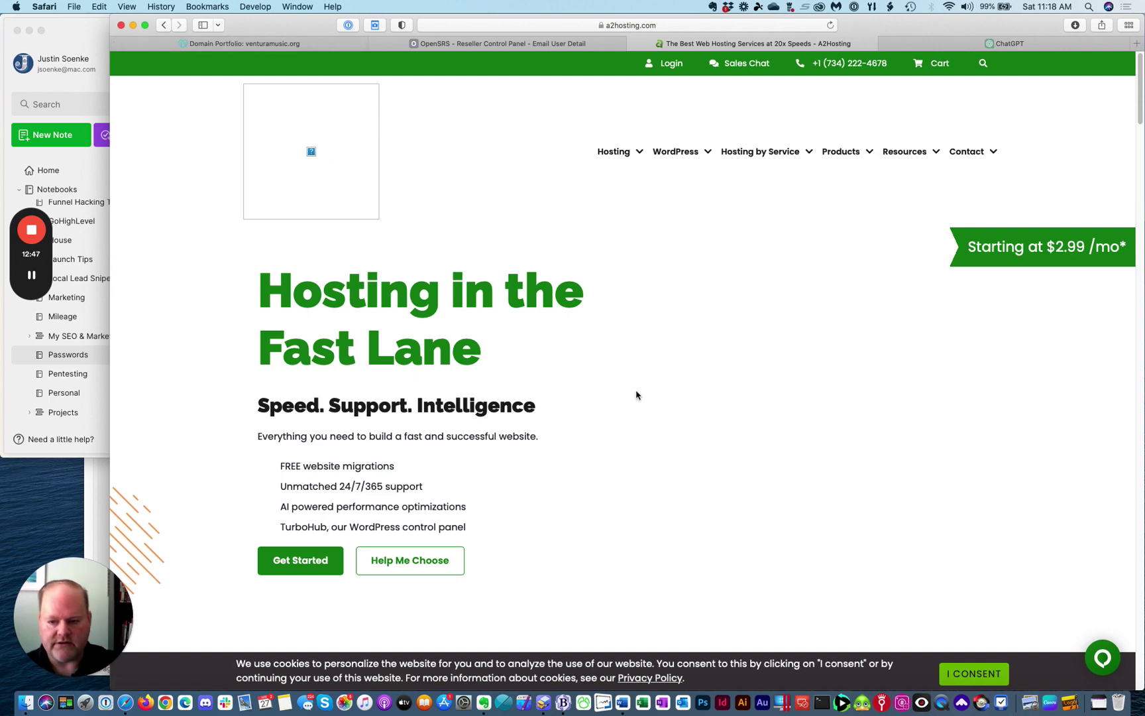
scroll(636, 393, "down", 3)
scroll(636, 395, "up", 3)
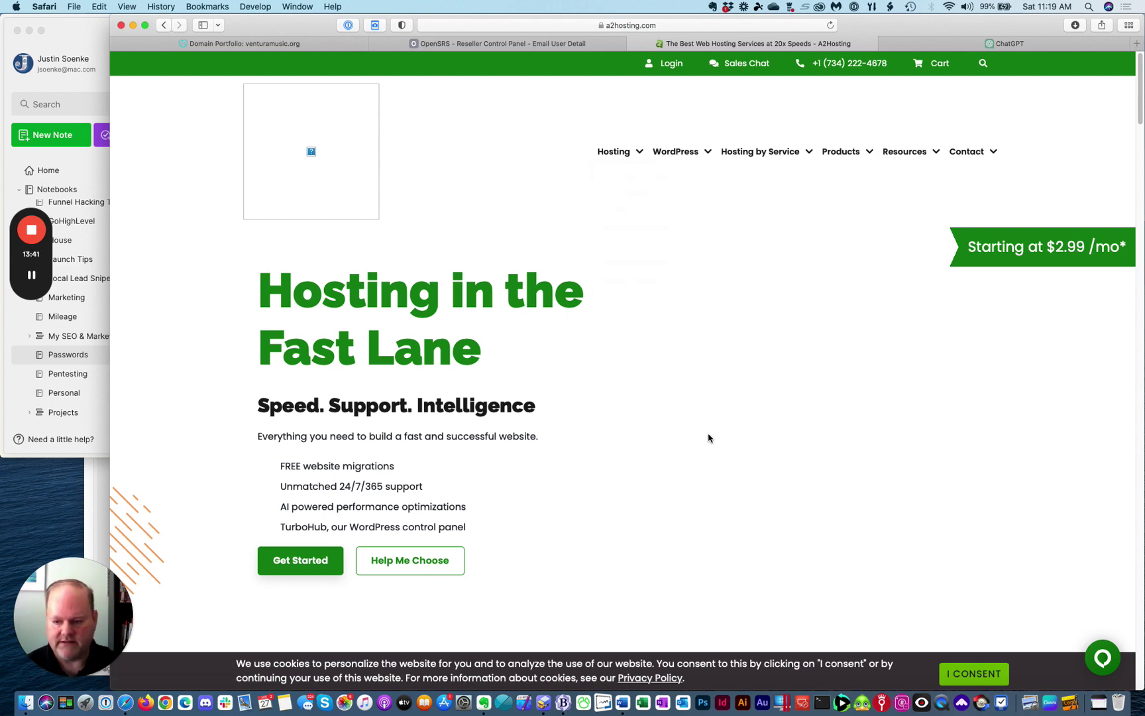
scroll(650, 392, "down", 5)
scroll(649, 392, "up", 5)
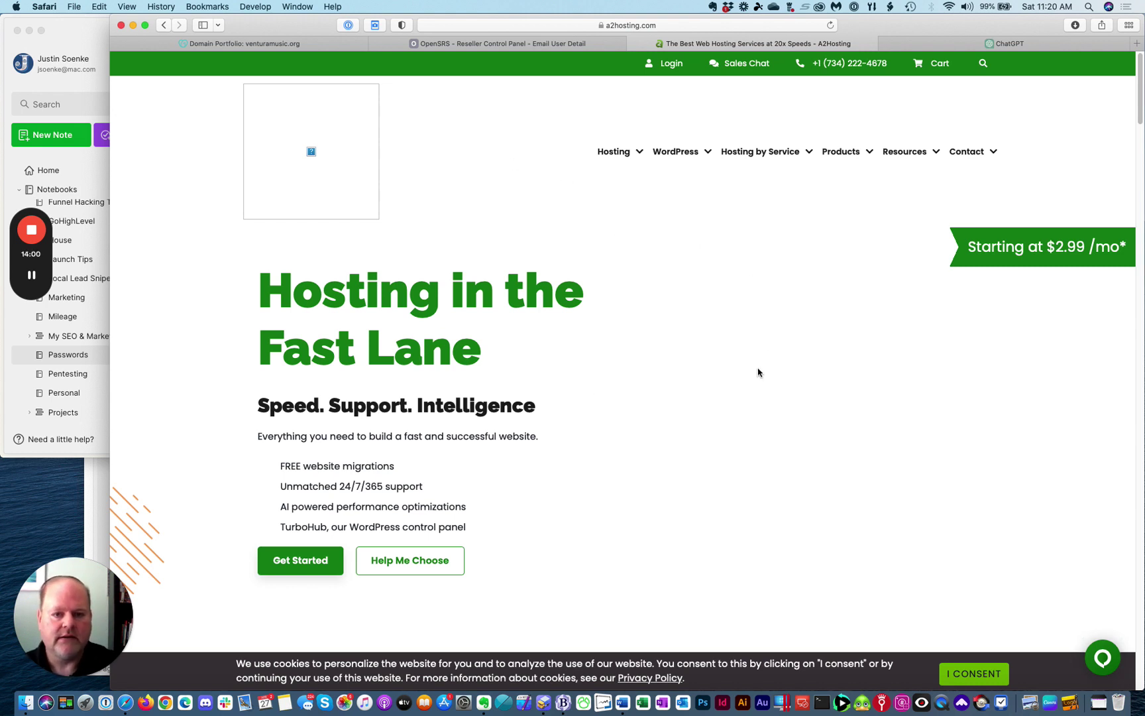
Log in to the A2 Hosting client area, pass verification, and open WHM for Turbo Scale Reseller
left_click(671, 65)
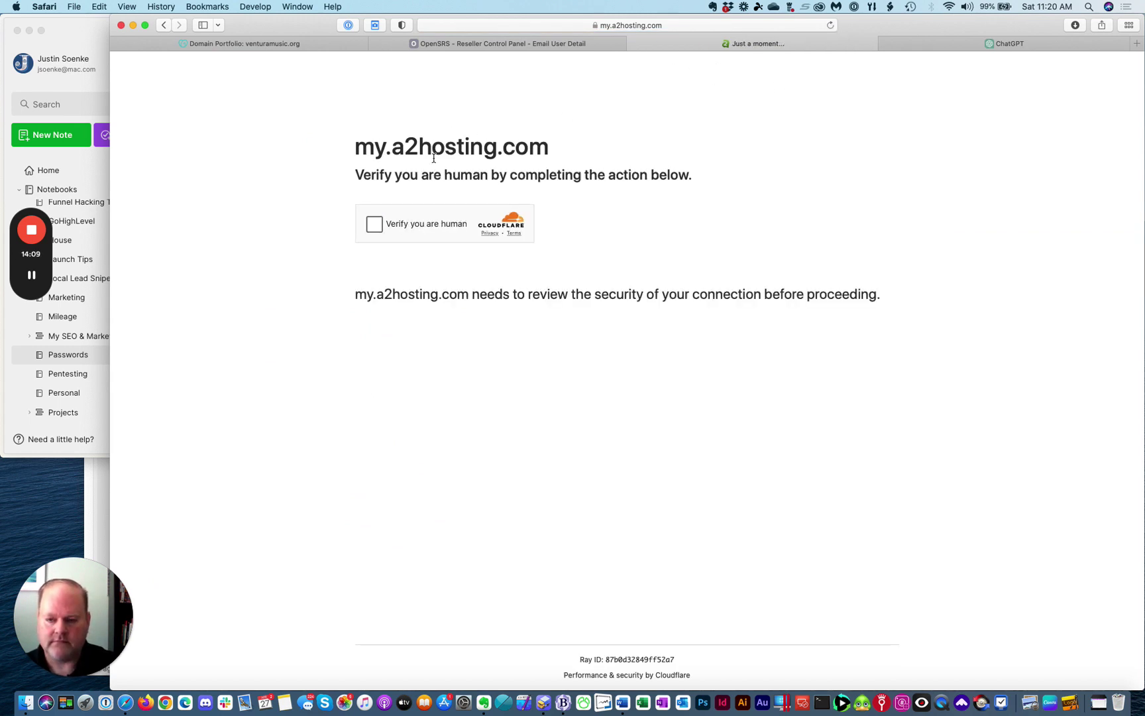
left_click(375, 224)
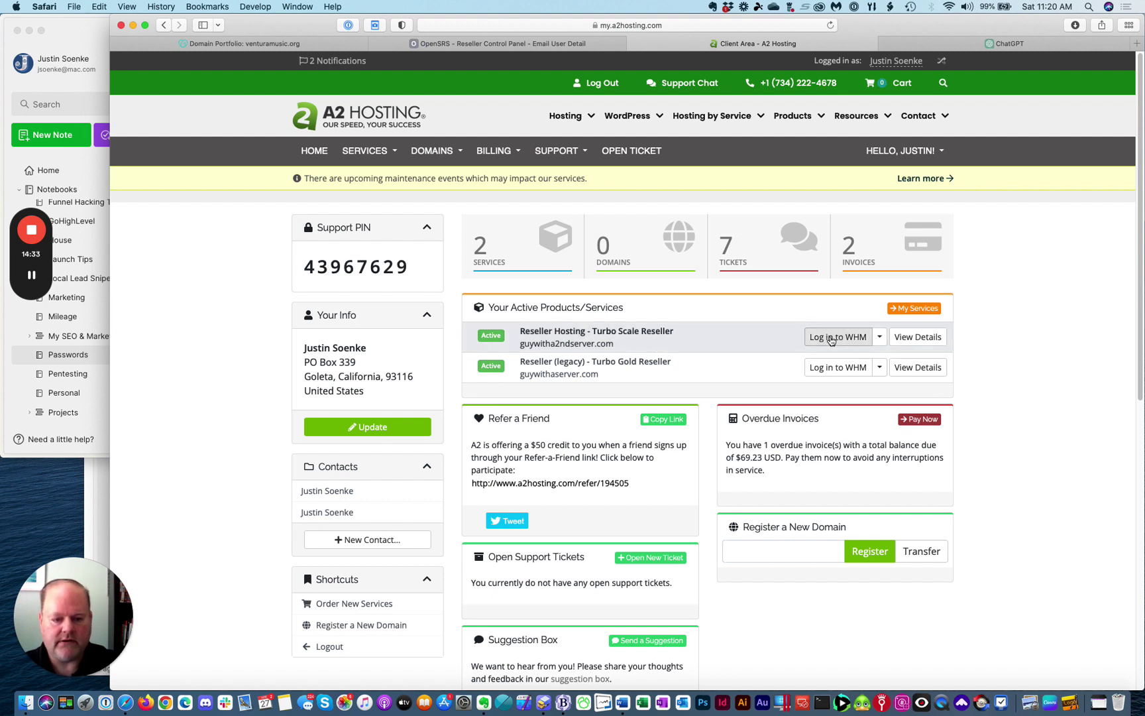
left_click(831, 338)
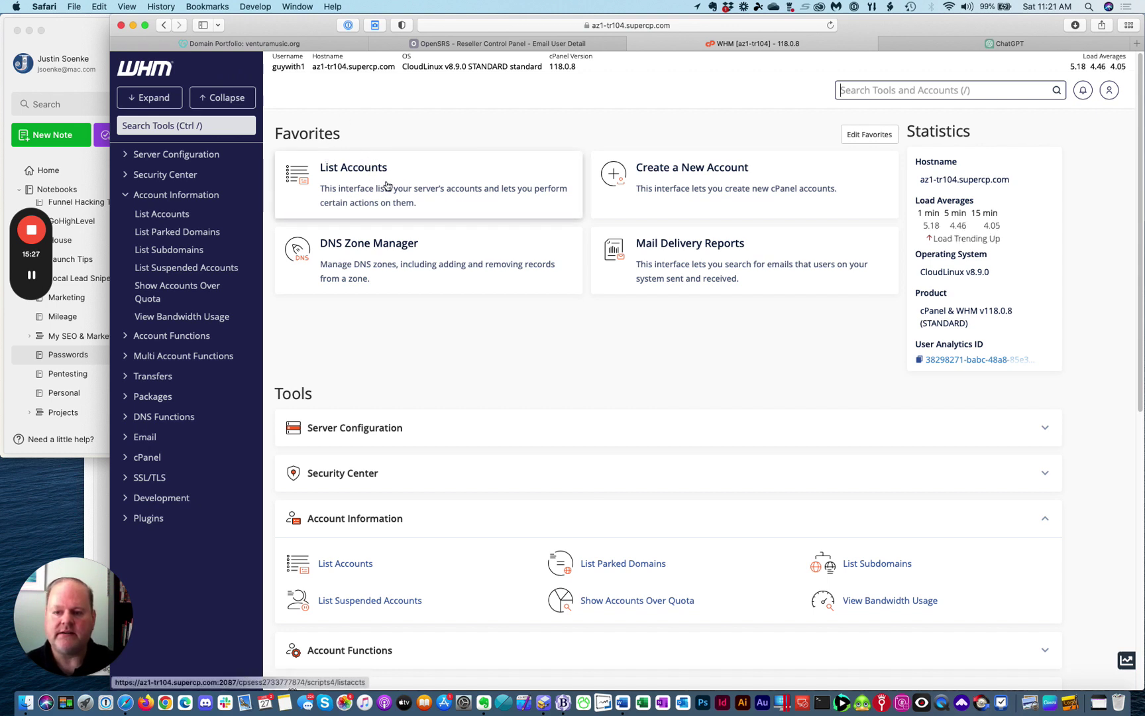
key("slash")
Start a new WHM account with domain venturamusic.org, correcting typos, so the username auto-fills
left_click(692, 173)
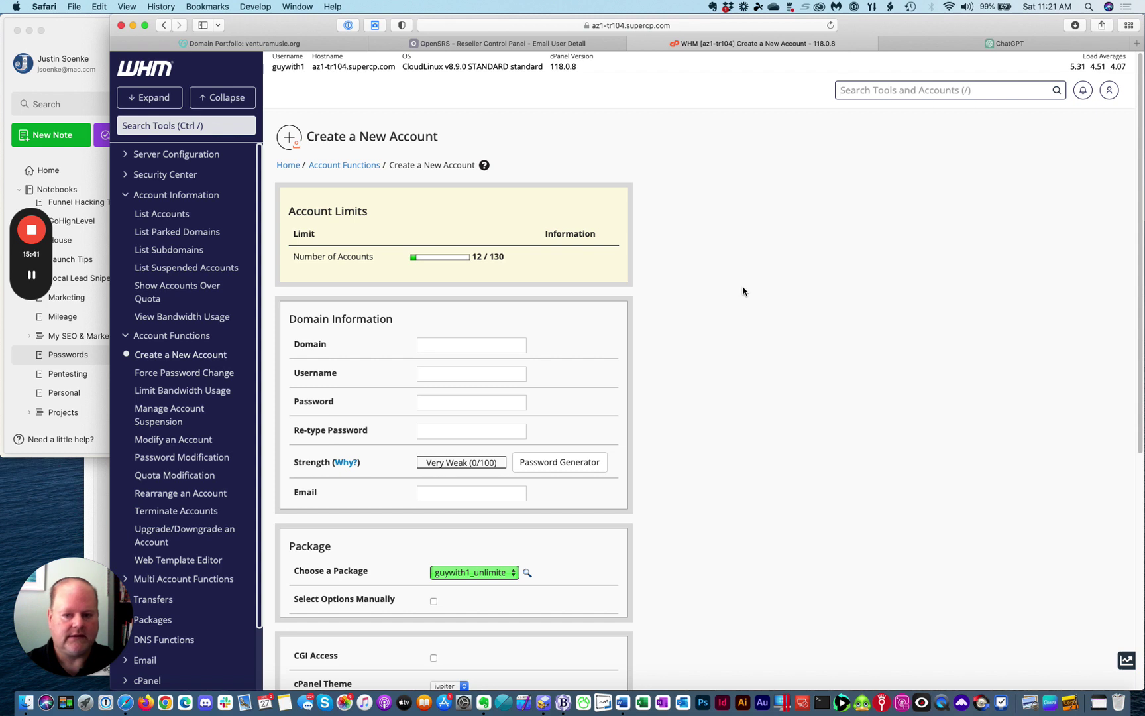
left_click(446, 345)
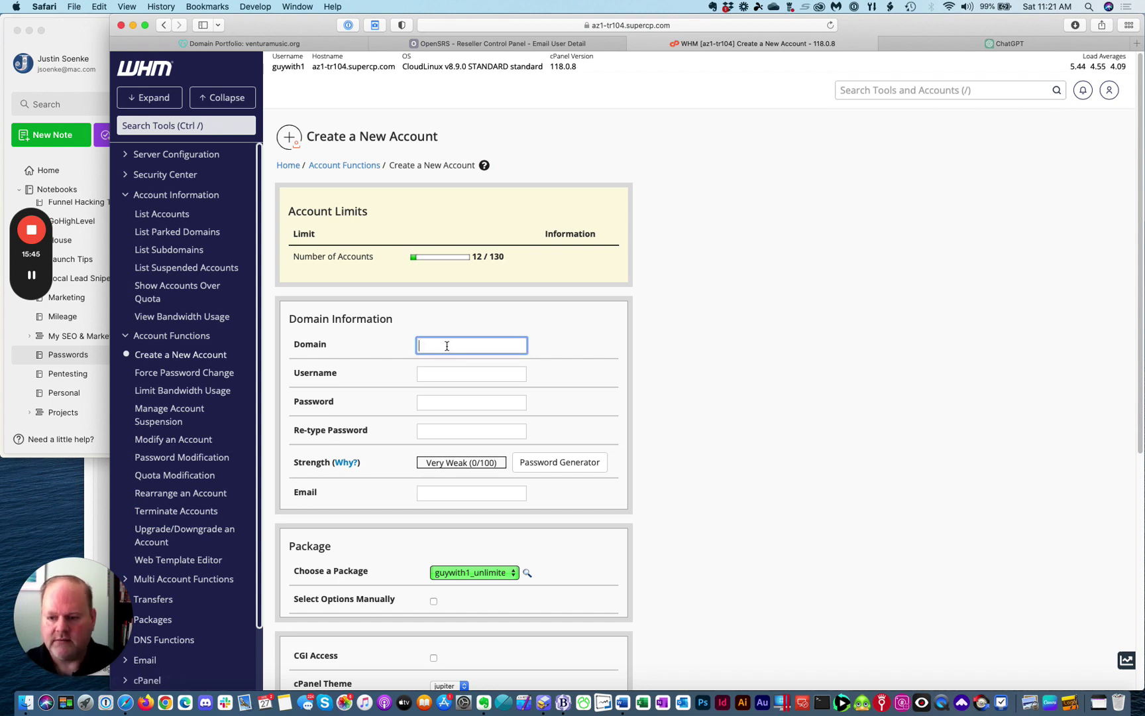
type("ventura")
key("BackSpace")
key("BackSpace")
key("BackSpace")
type("tura music.org")
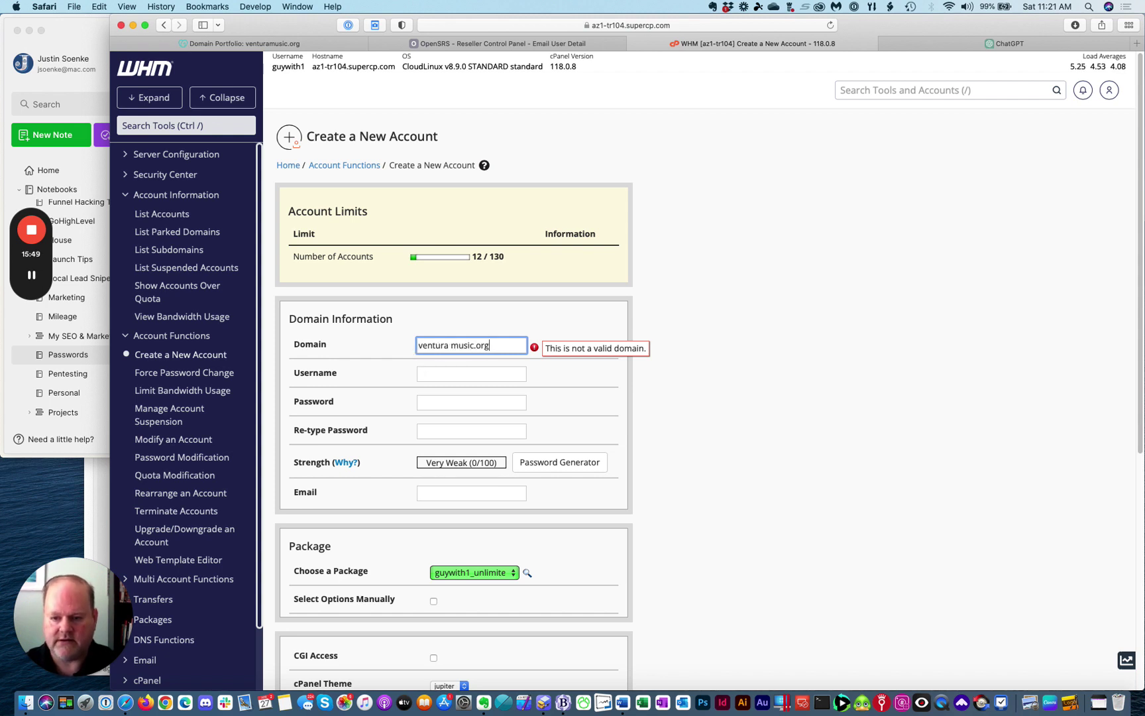
key("Left")
key("Left")
key("Left")
key("Left")
key("Left")
key("Left")
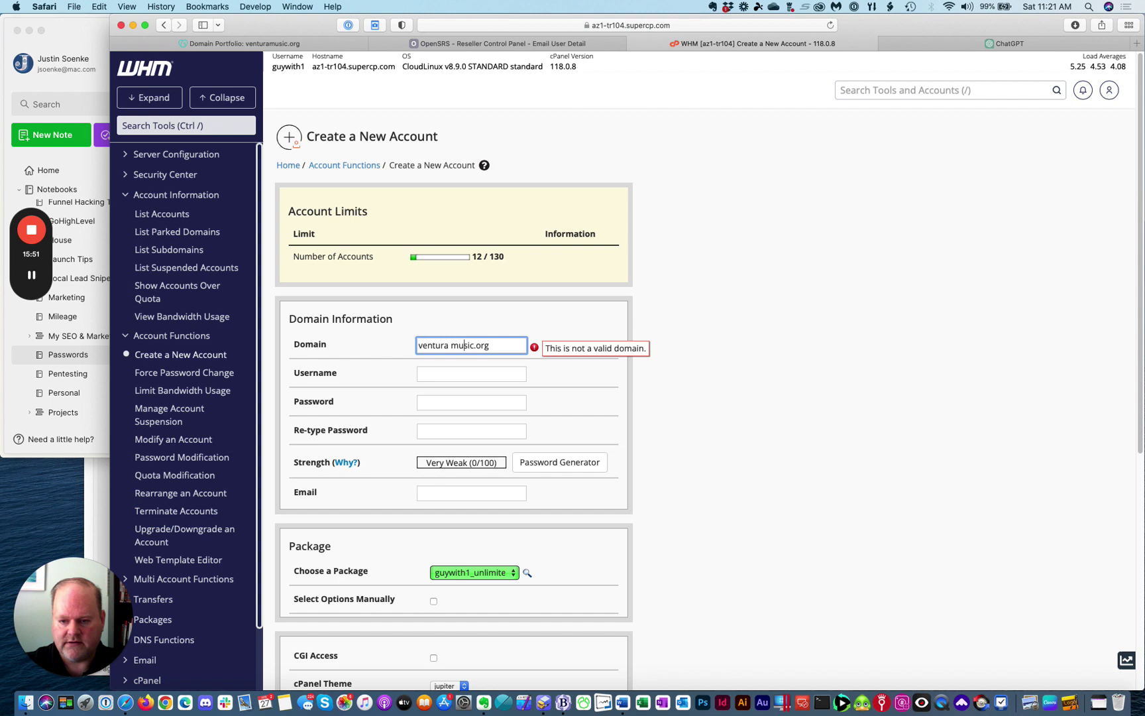
key("BackSpace")
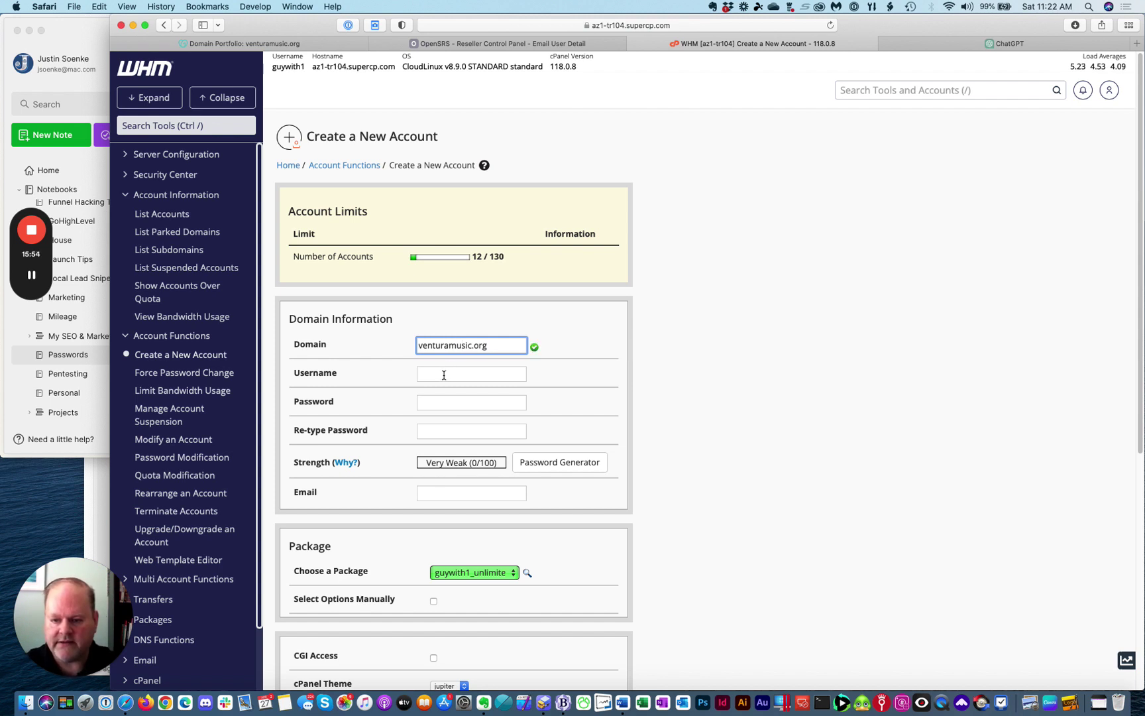
left_click(445, 374)
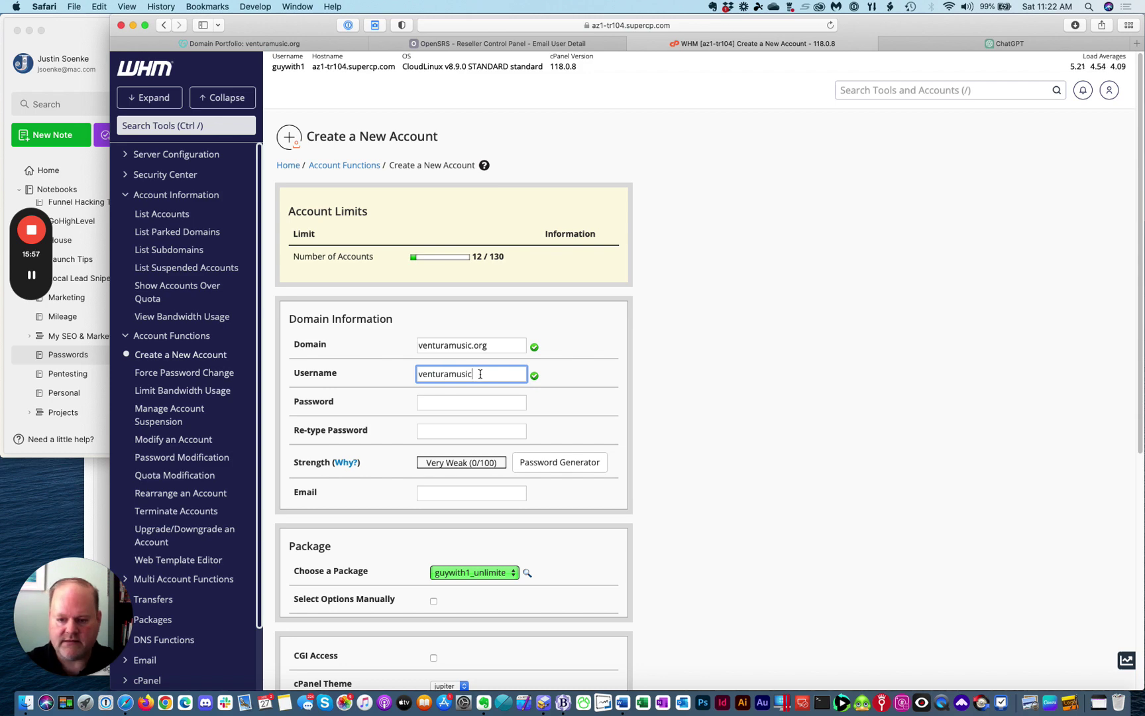
Fill both password fields with a generated password rated Very Strong (100/100)
left_click(456, 404)
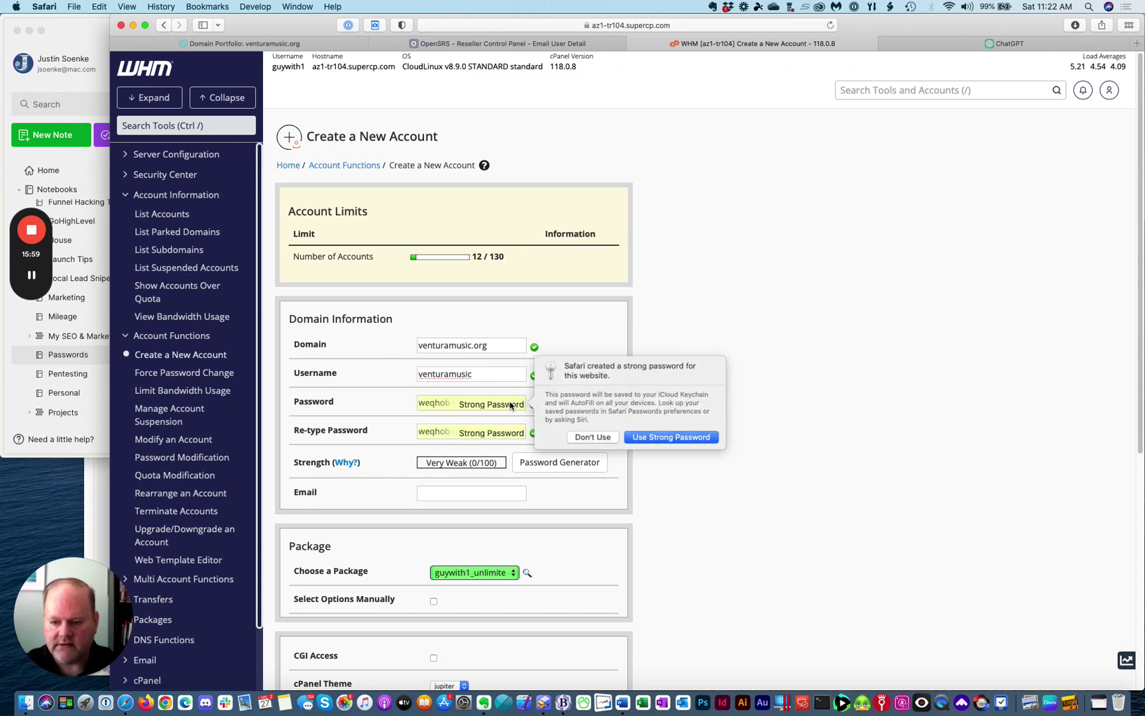
left_click(589, 438)
left_click(558, 466)
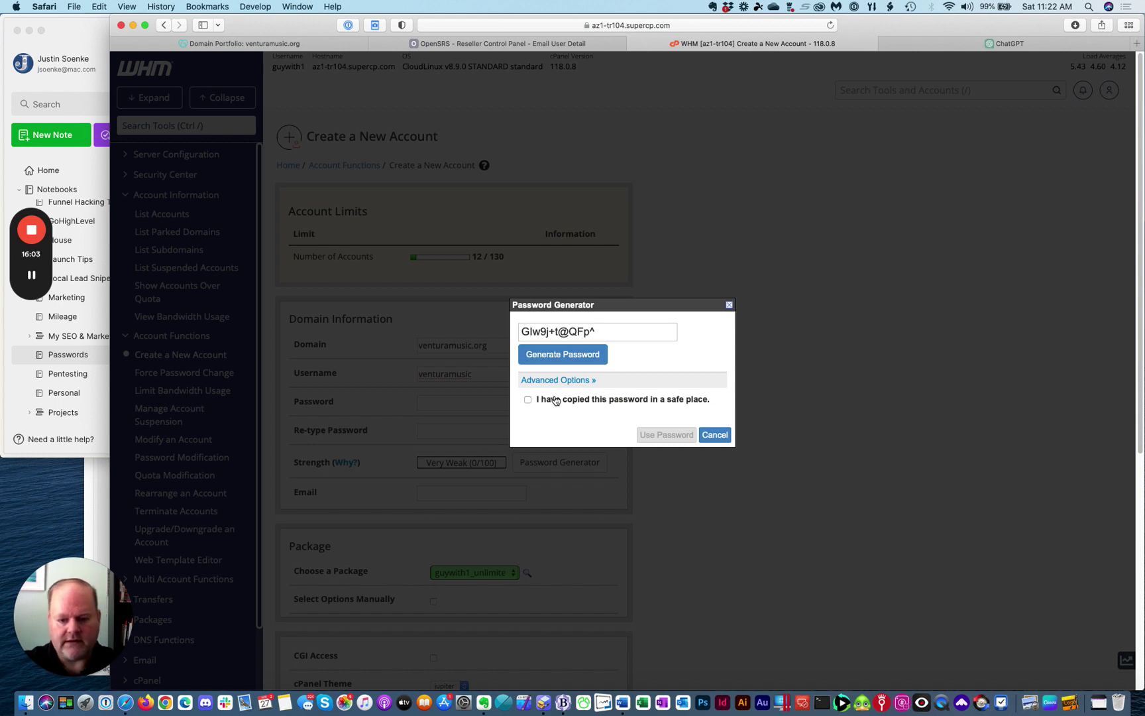
left_click(554, 400)
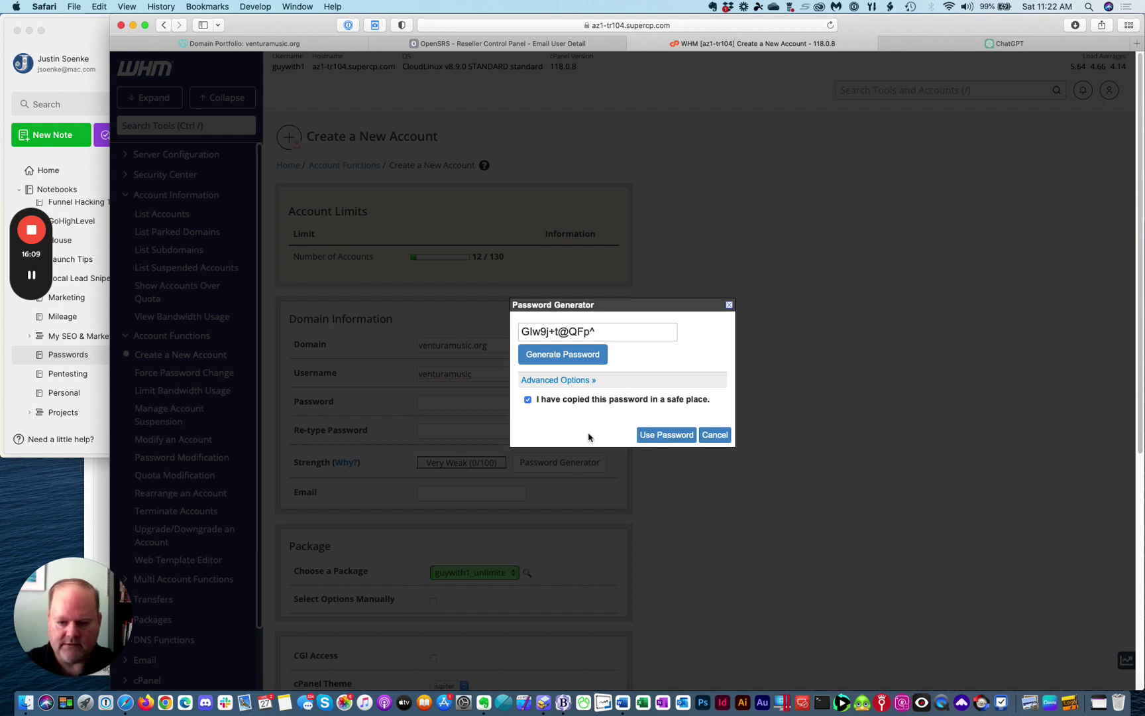
left_click(660, 435)
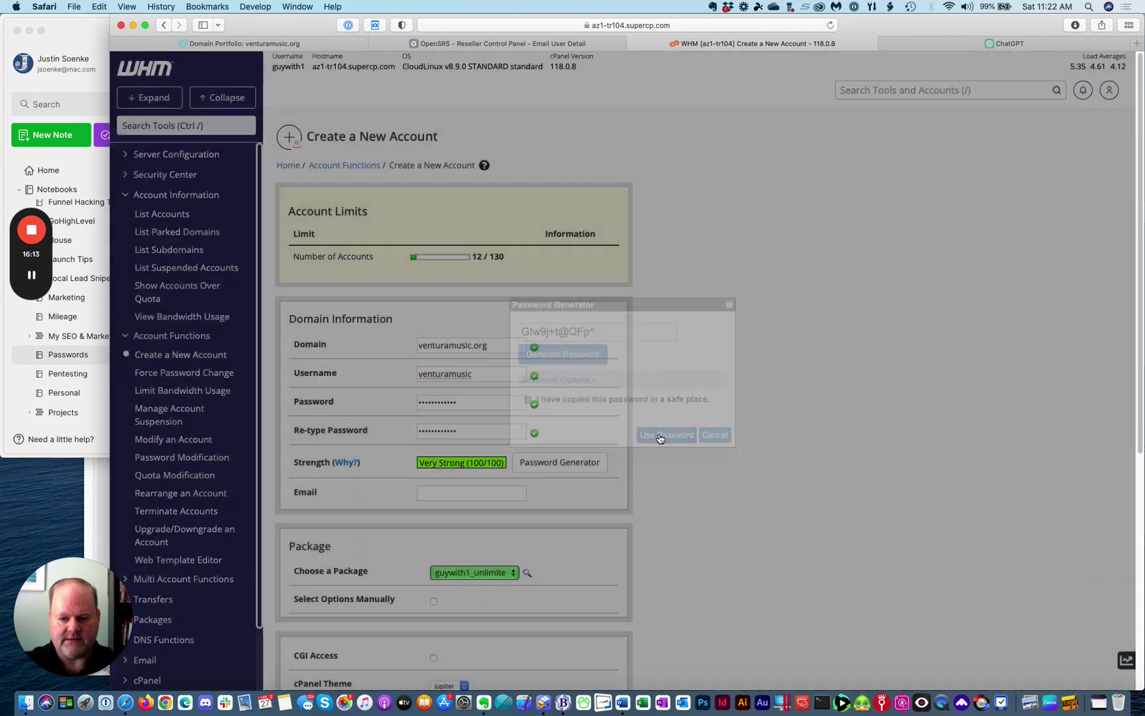
left_click(472, 492)
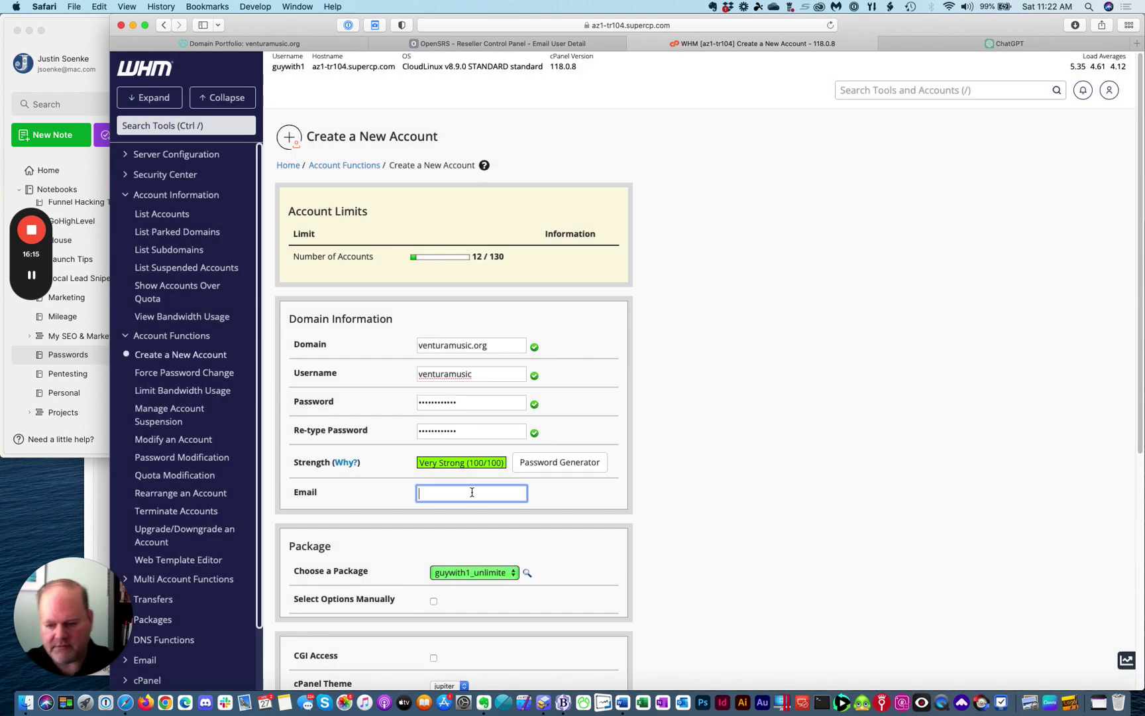
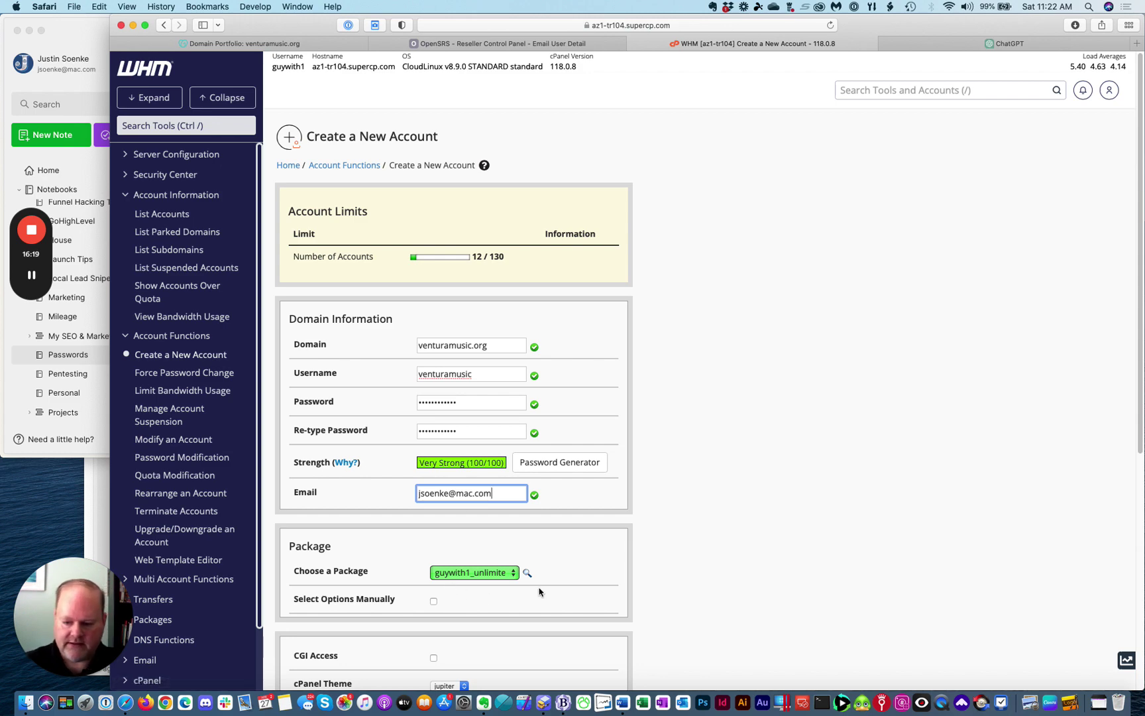
Enter the contact e-mail and create the venturamusic.org account, declining to save the password
scroll(539, 587, "down", 5)
scroll(540, 588, "down", 5)
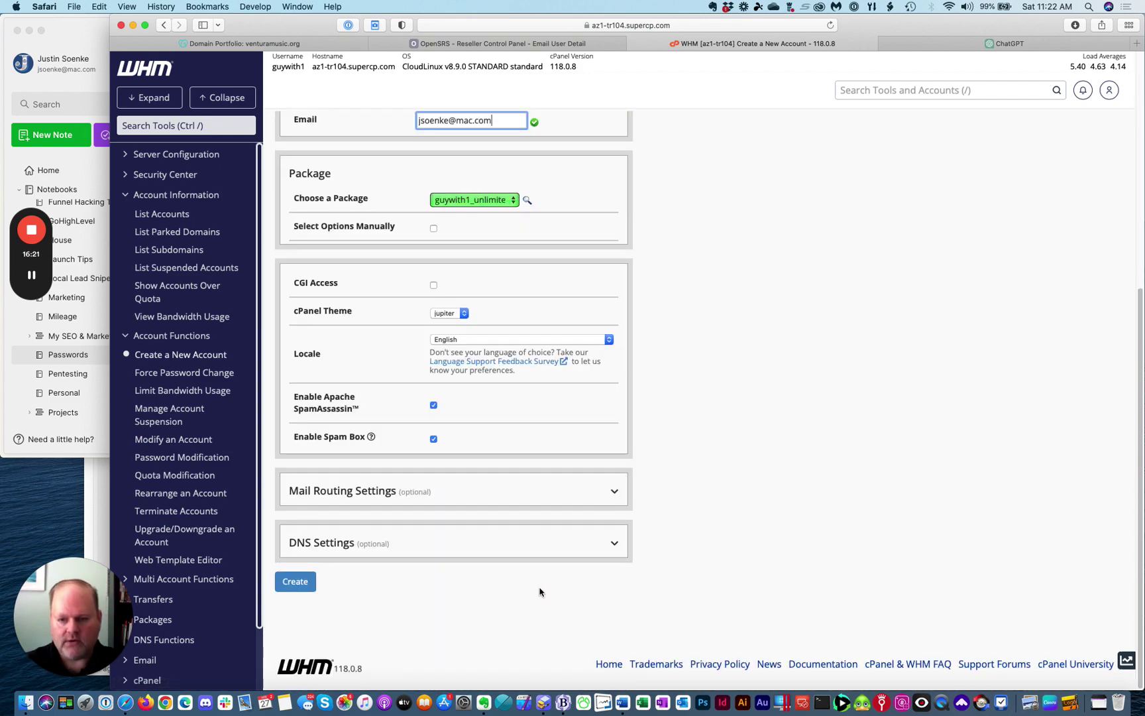
left_click(303, 581)
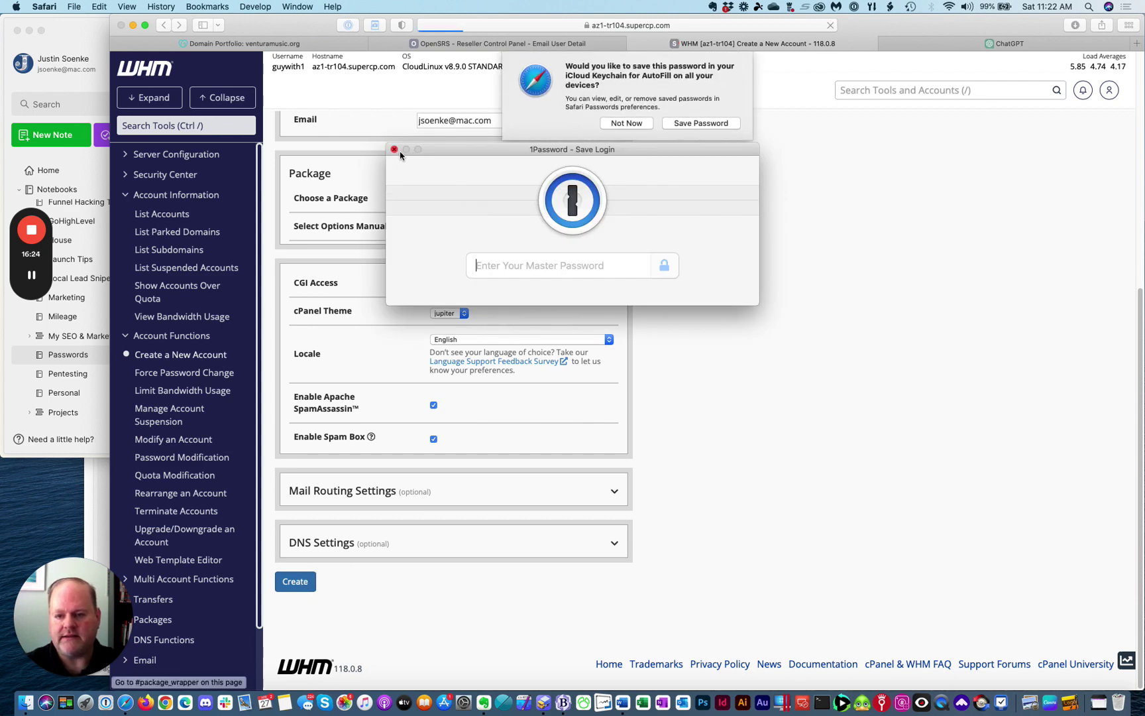
left_click(396, 152)
left_click(628, 126)
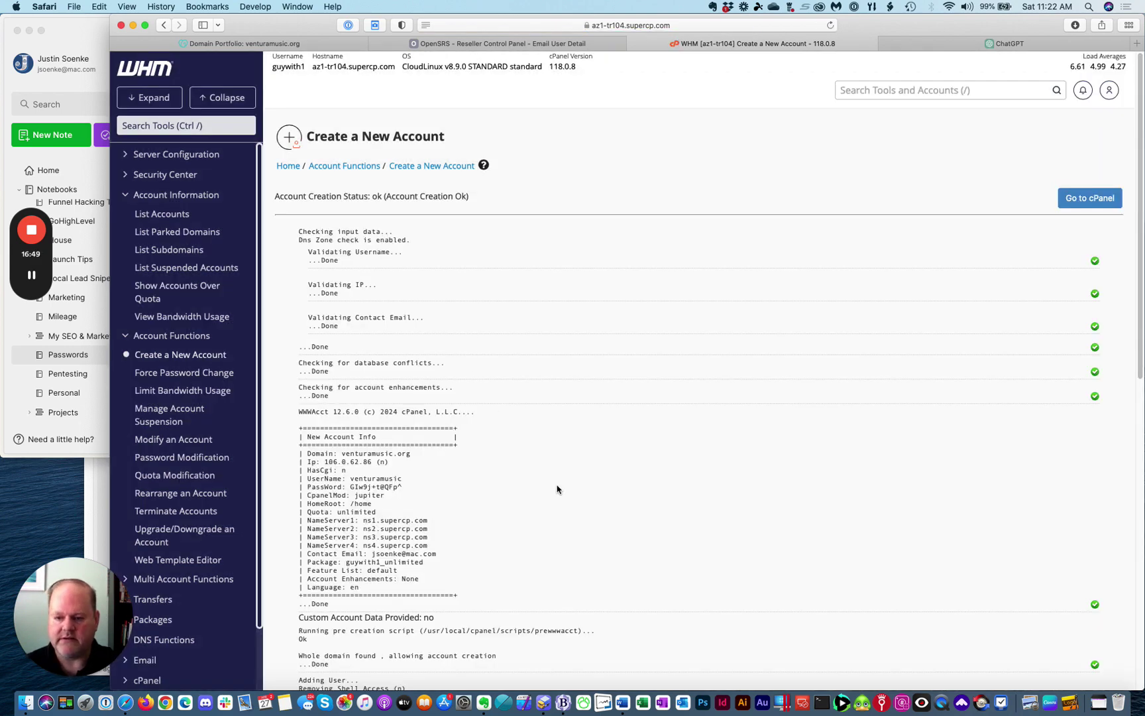
Select the New Account Info block on WHM's results page for copying
left_click_drag(356, 610, 292, 428)
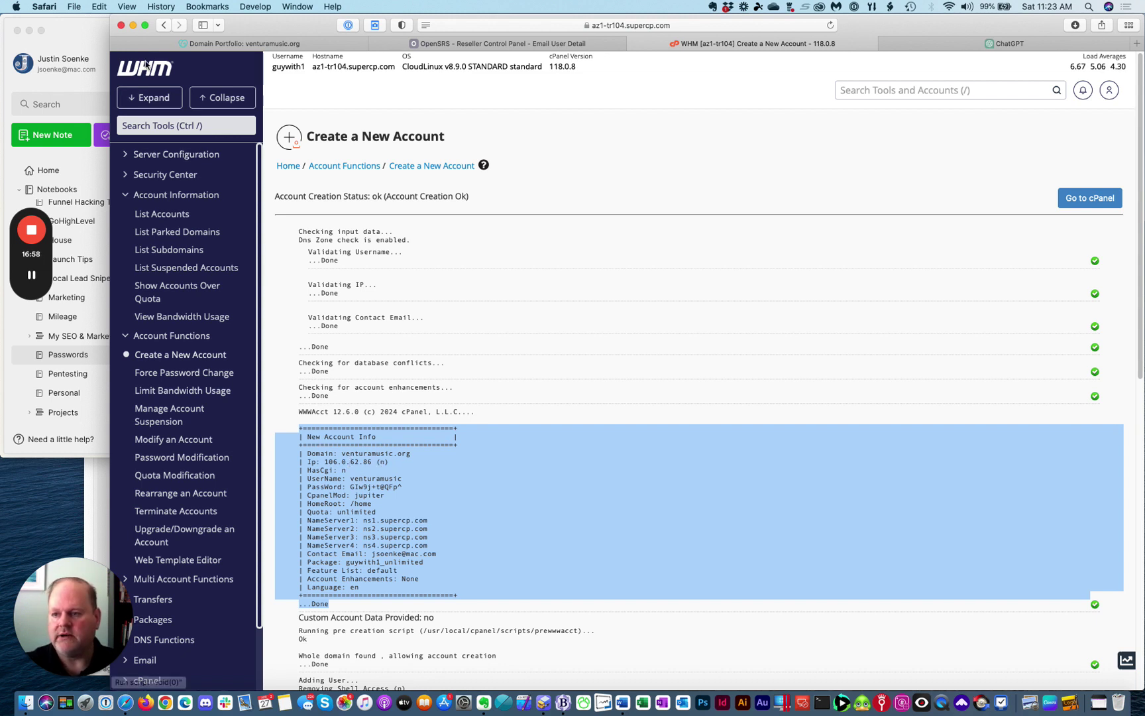
Paste the account info into the VenturaMusic.org note and copy the IP 106.0.62.86
left_click(89, 29)
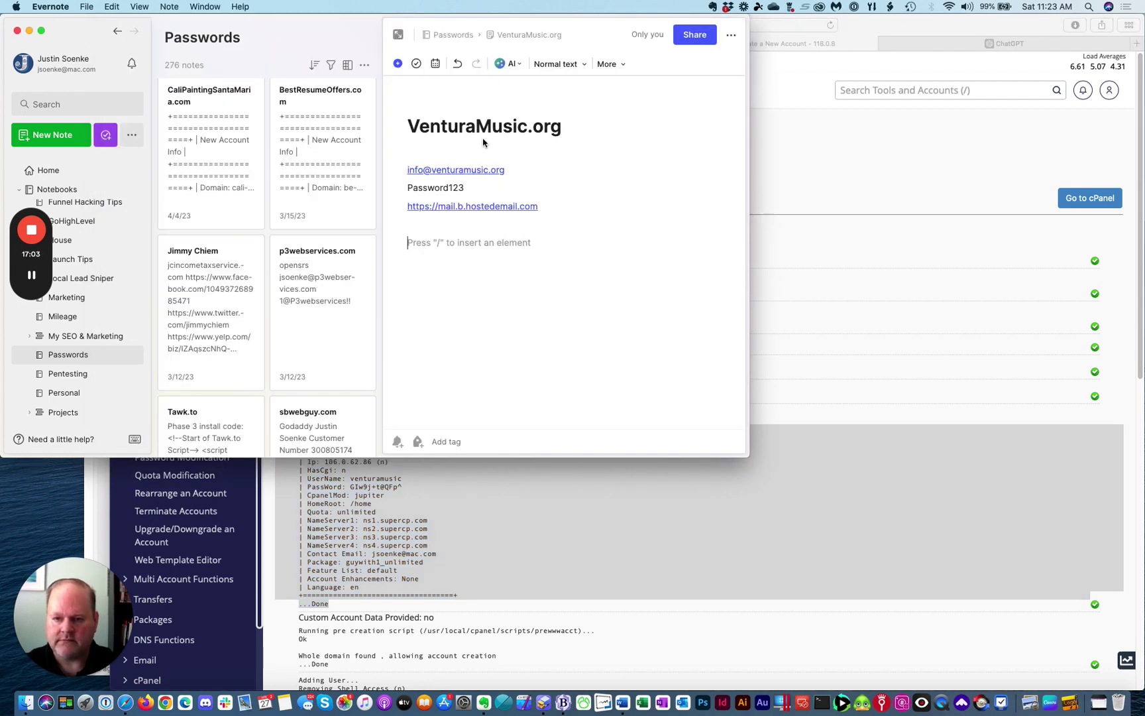
key("super+v")
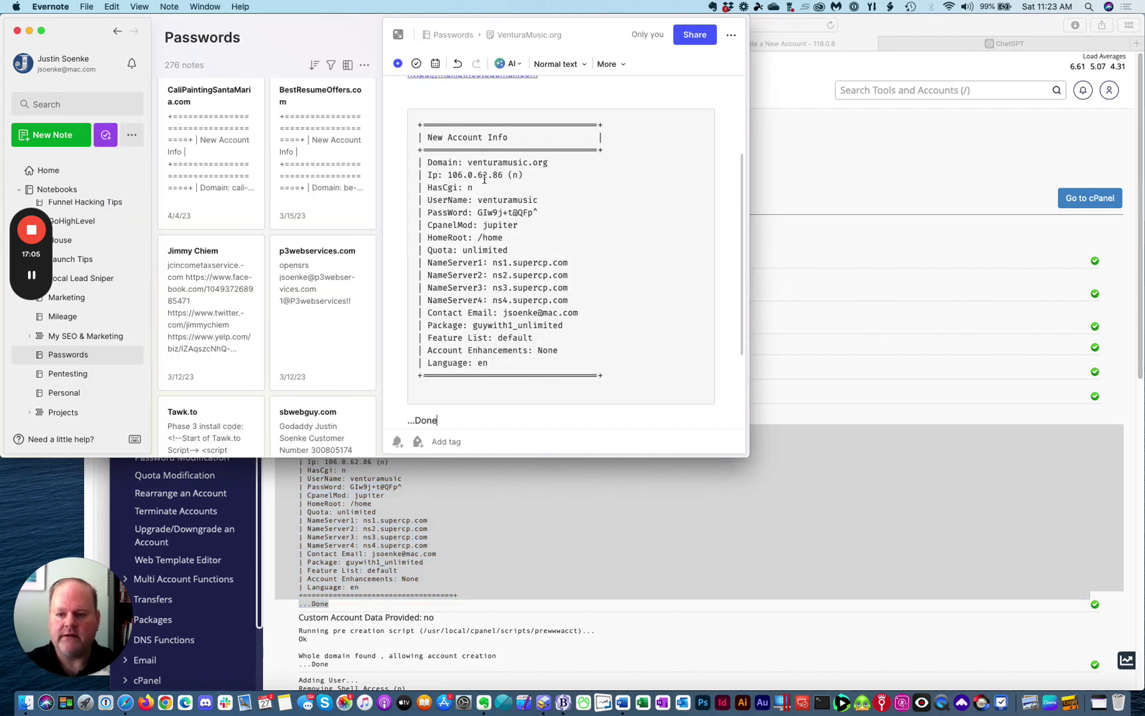
left_click_drag(450, 174, 500, 174)
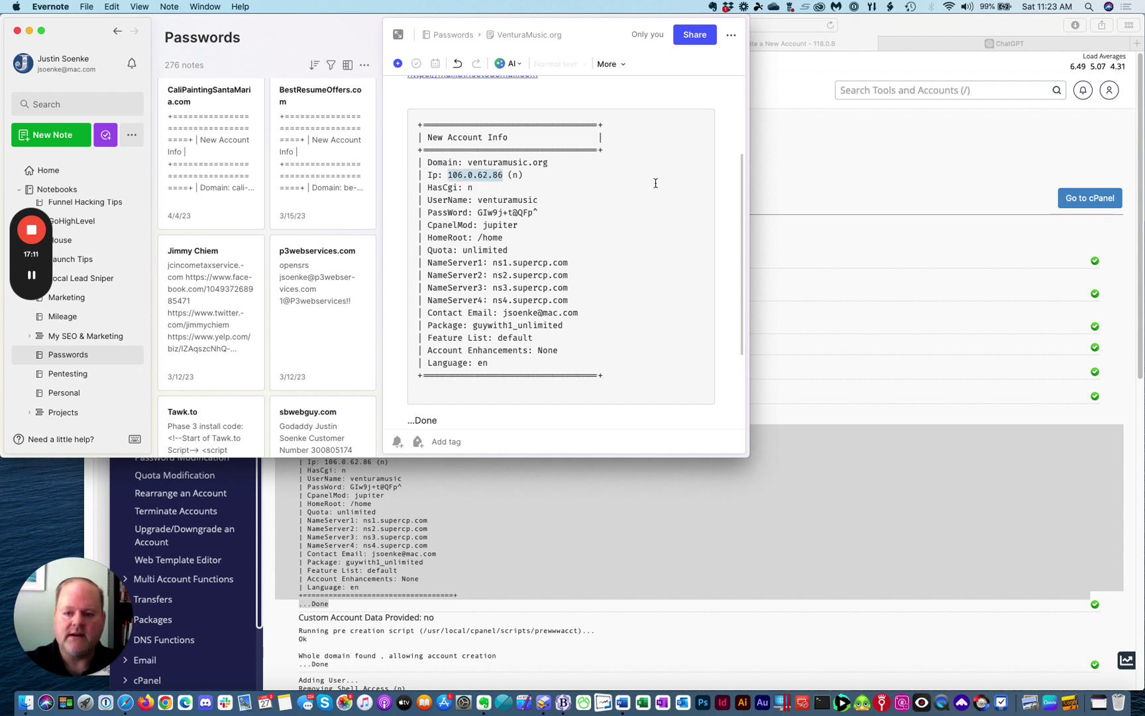
key("super+Tab")
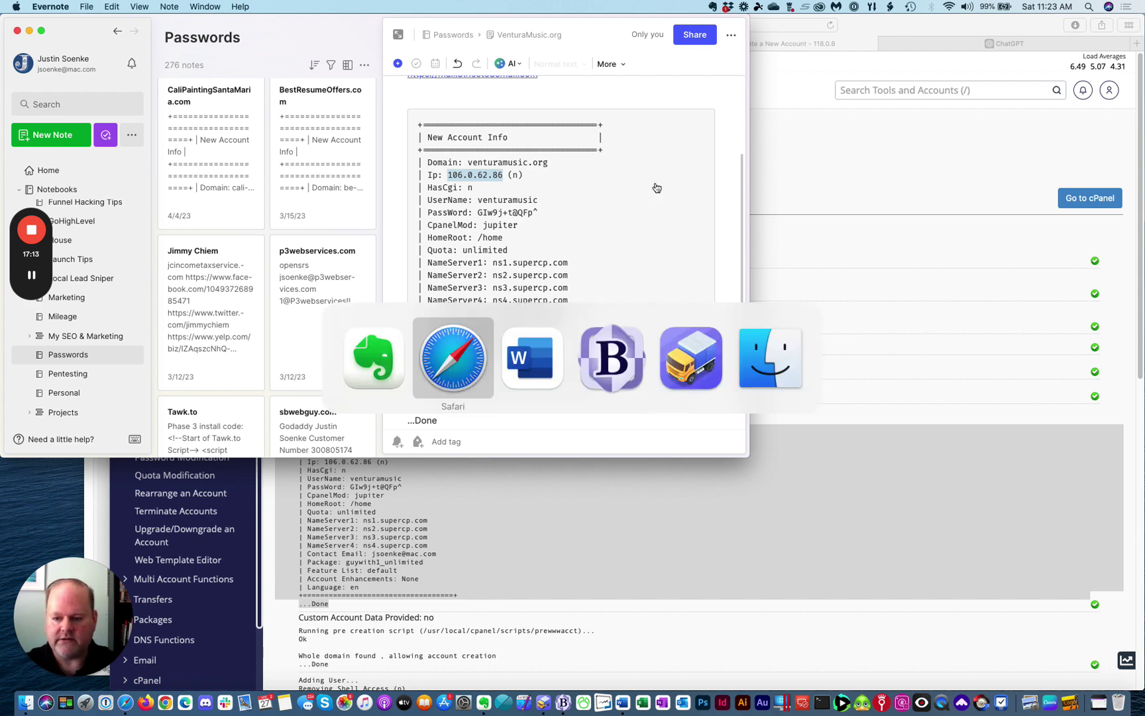
left_click(328, 45)
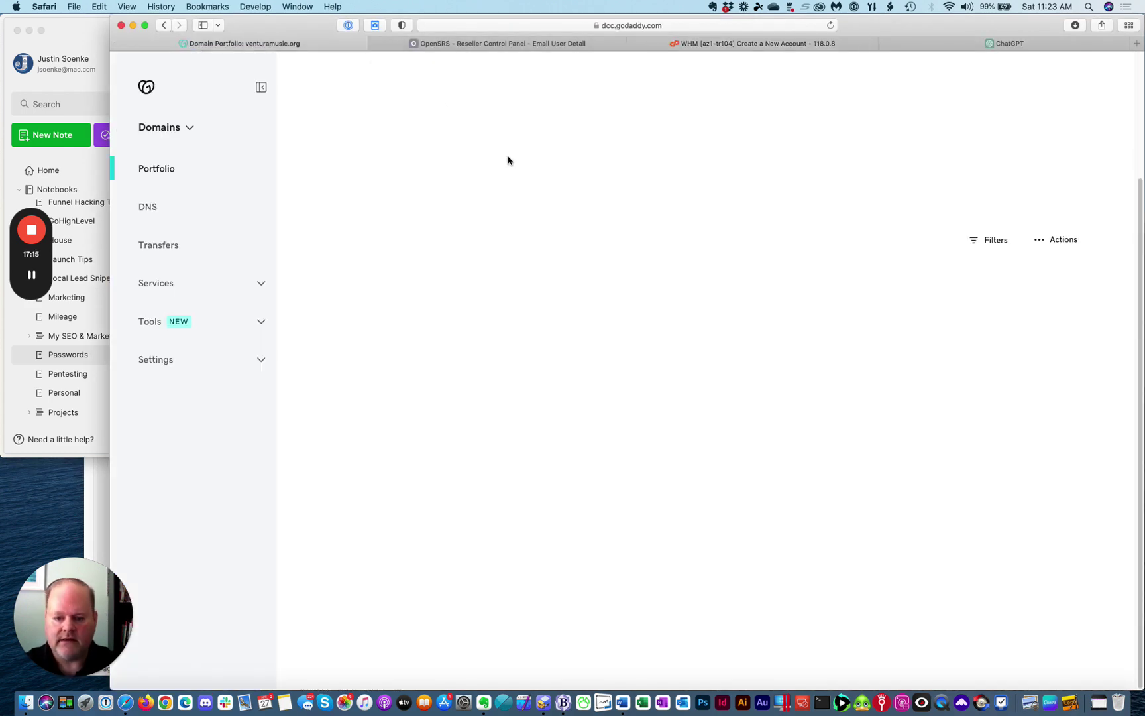
Change GoDaddy's @ A record from Parked to 106.0.62.86 and save it
left_click_drag(584, 326, 551, 321)
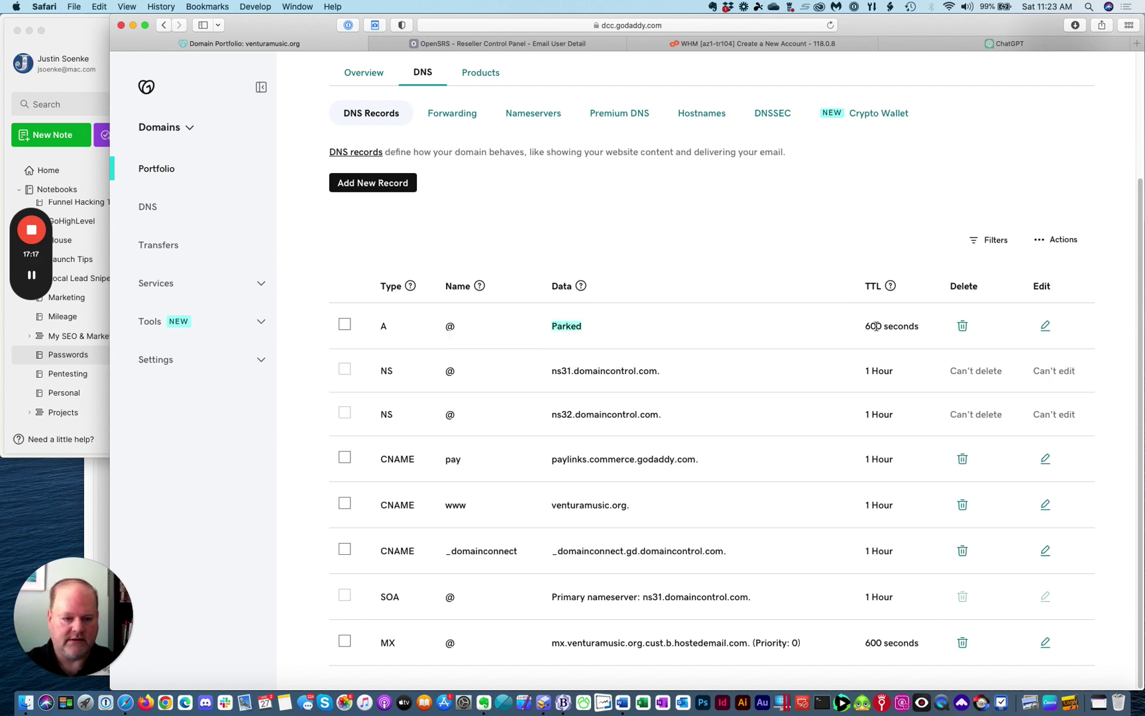
left_click(1045, 325)
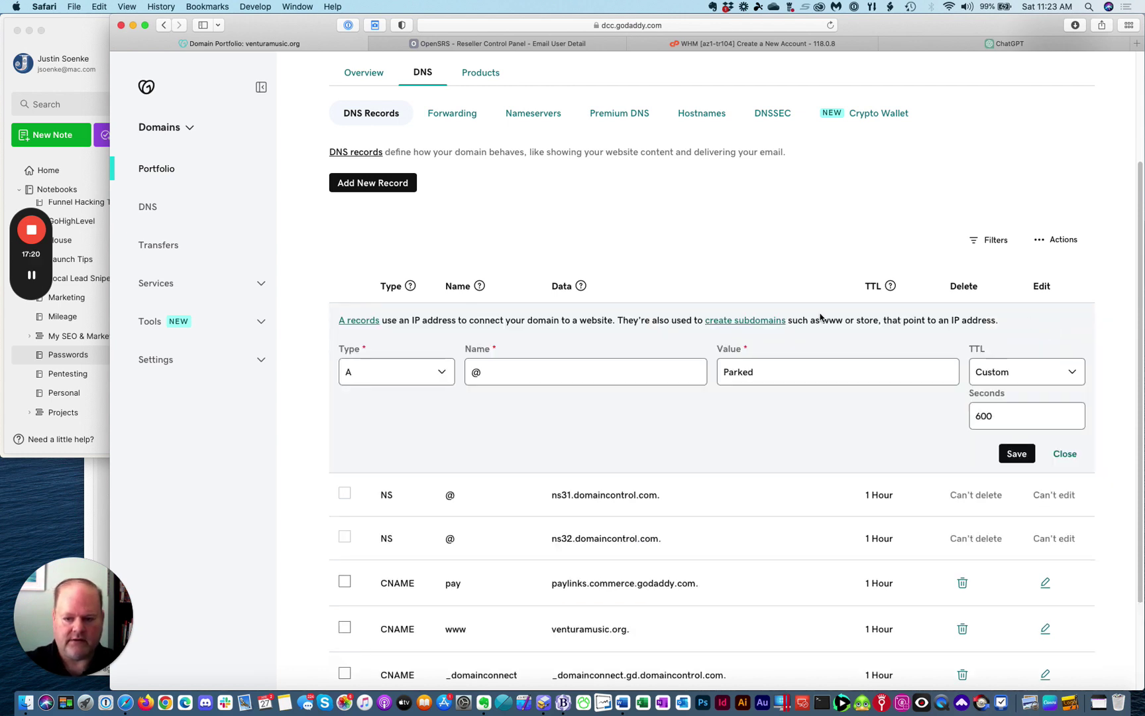
triple_click(767, 382)
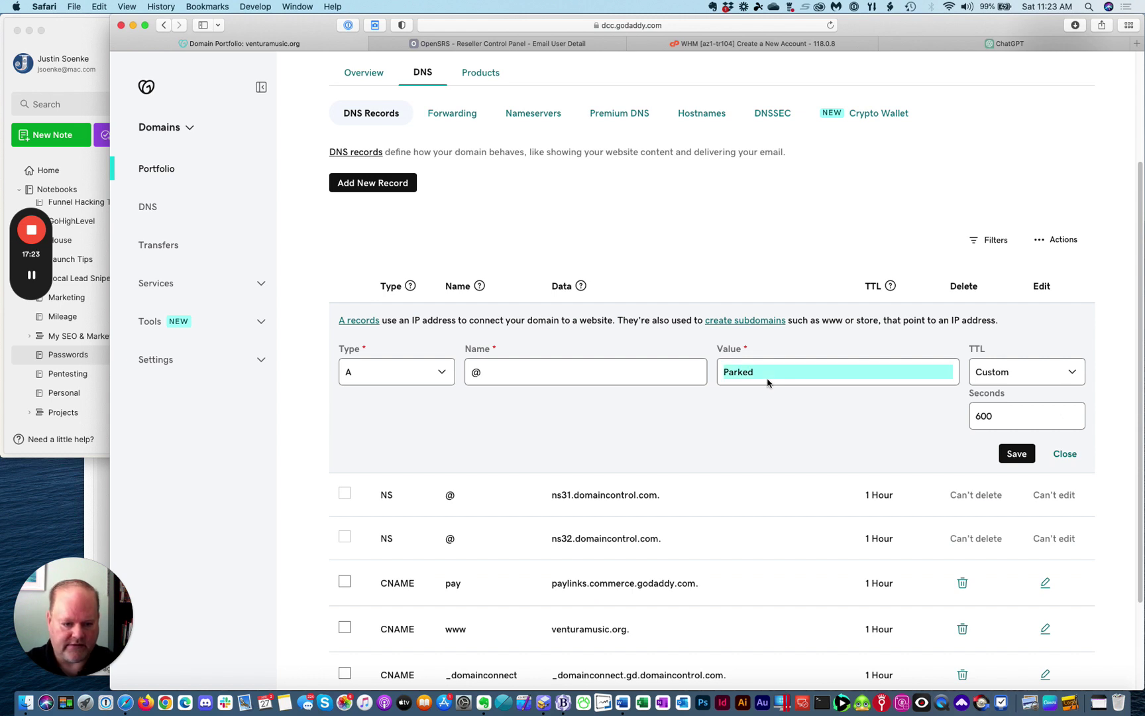
type("106.0.62.86")
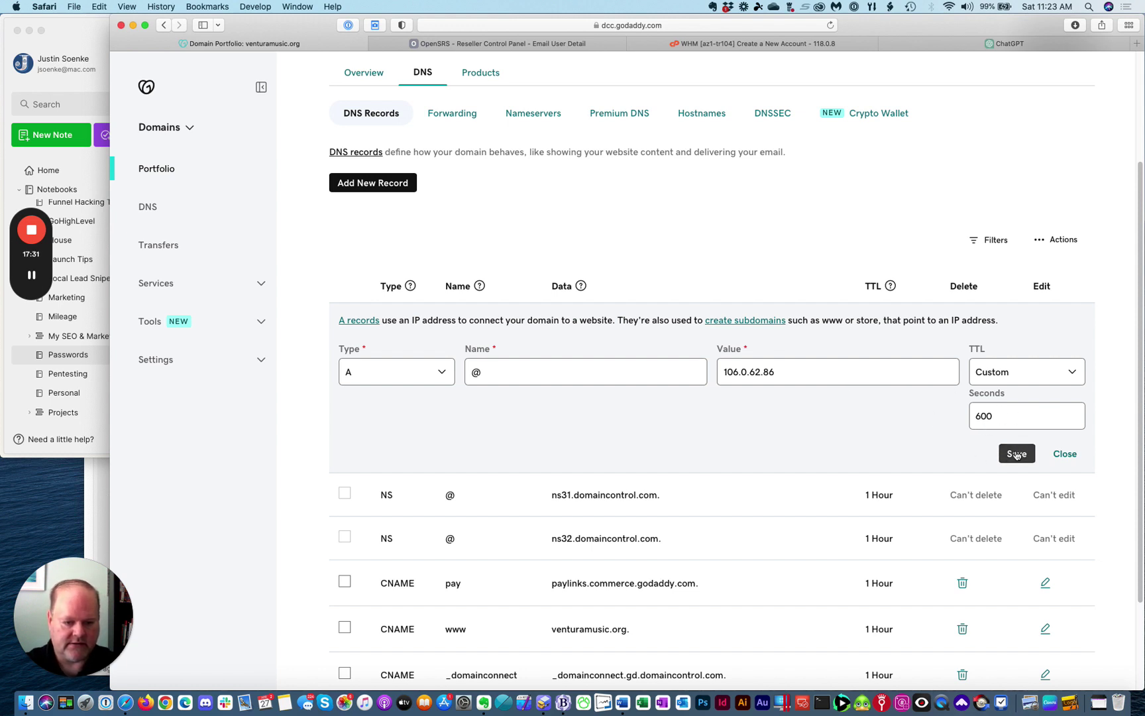
left_click(1015, 454)
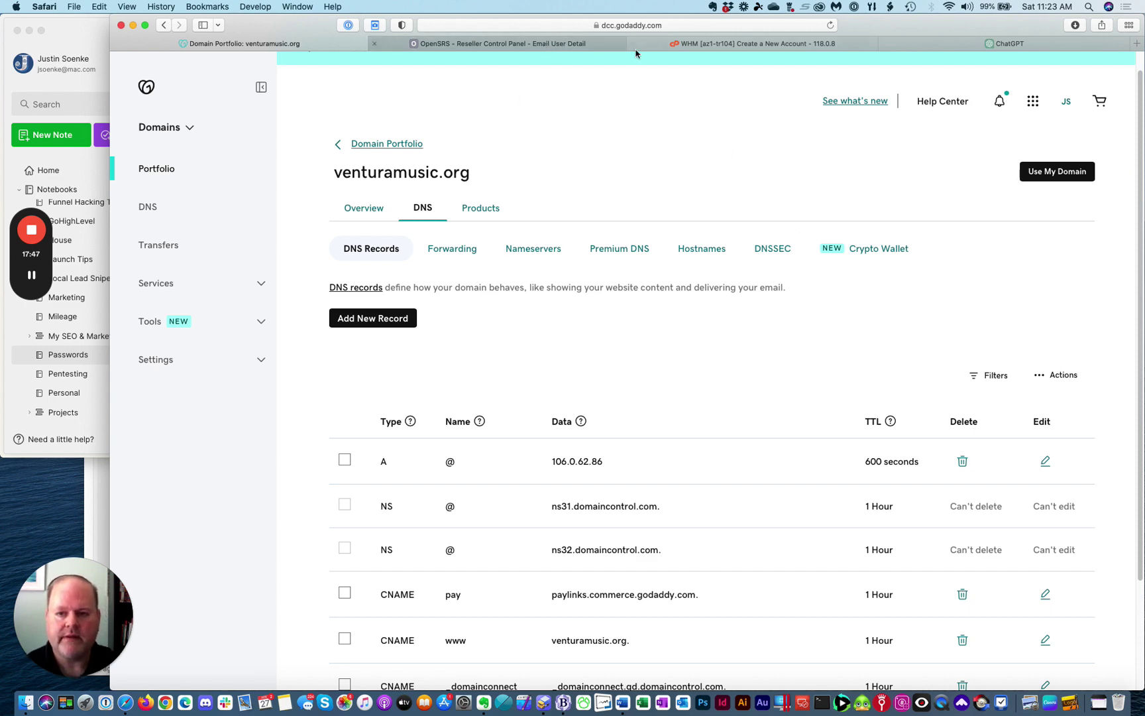
left_click(758, 44)
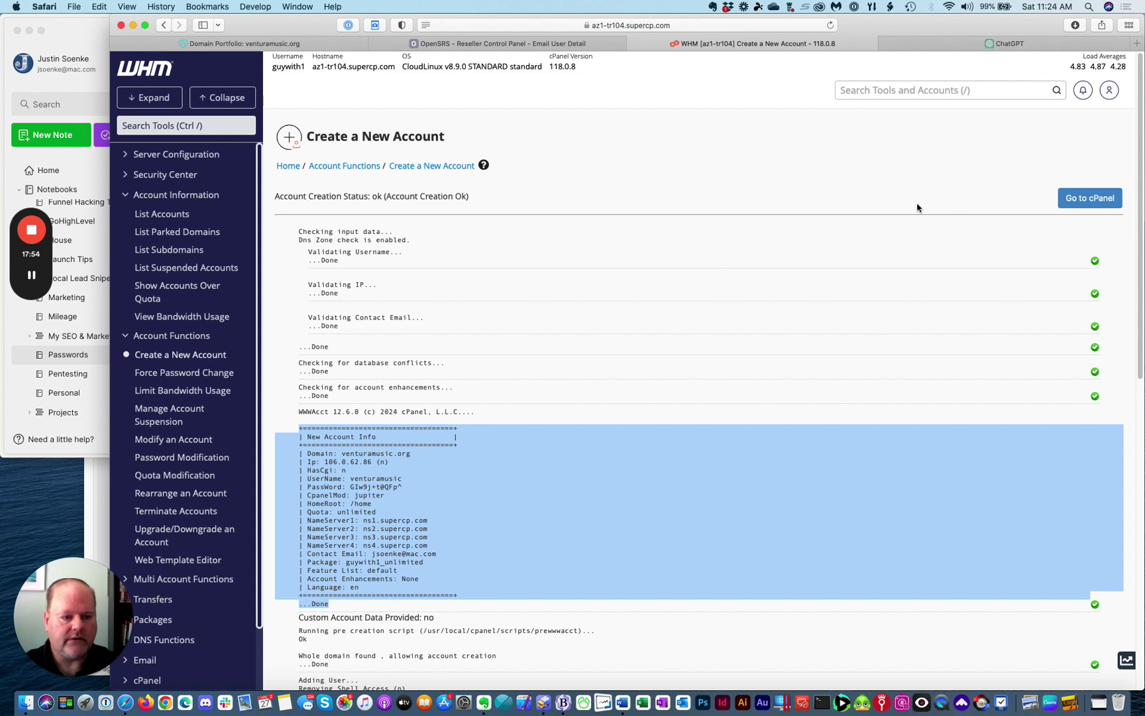
Open the new account's cPanel, skipping the starting-point choice and analytics notice
left_click(1090, 198)
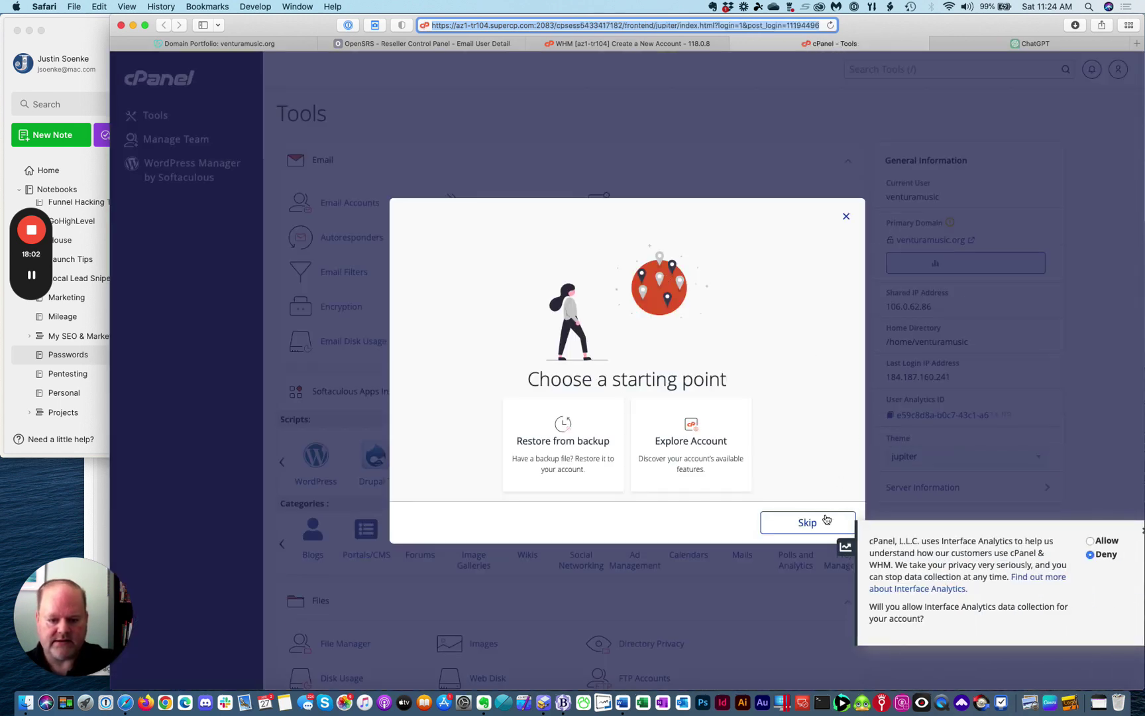
left_click(807, 523)
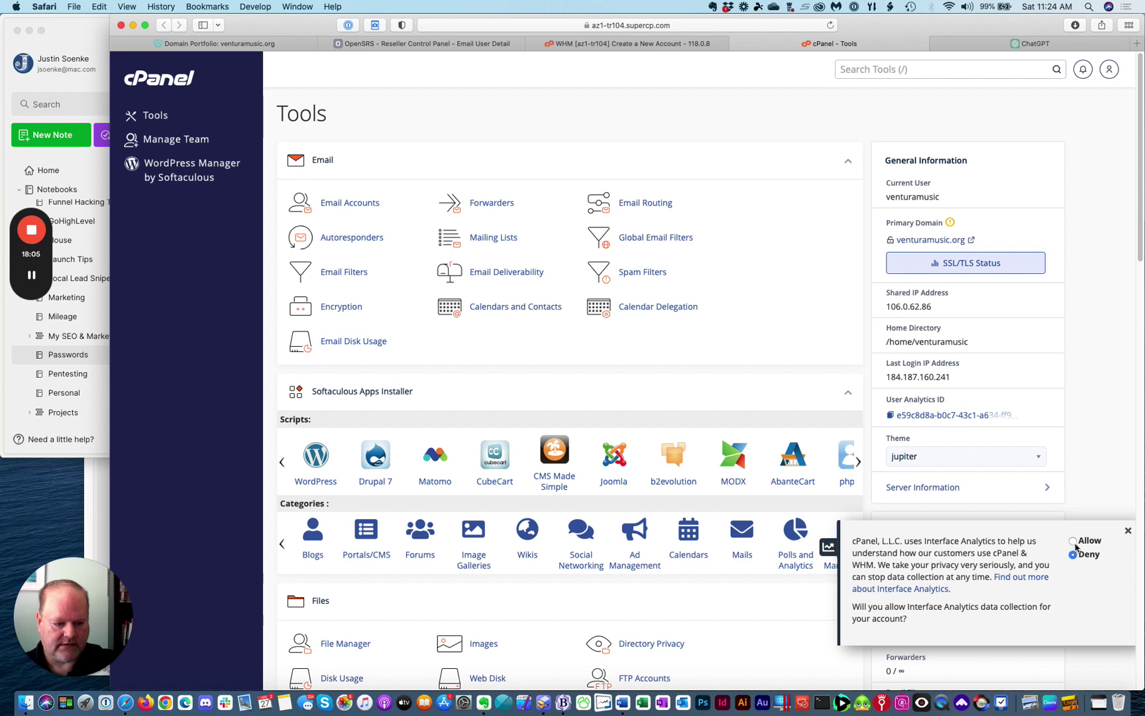
left_click(1128, 531)
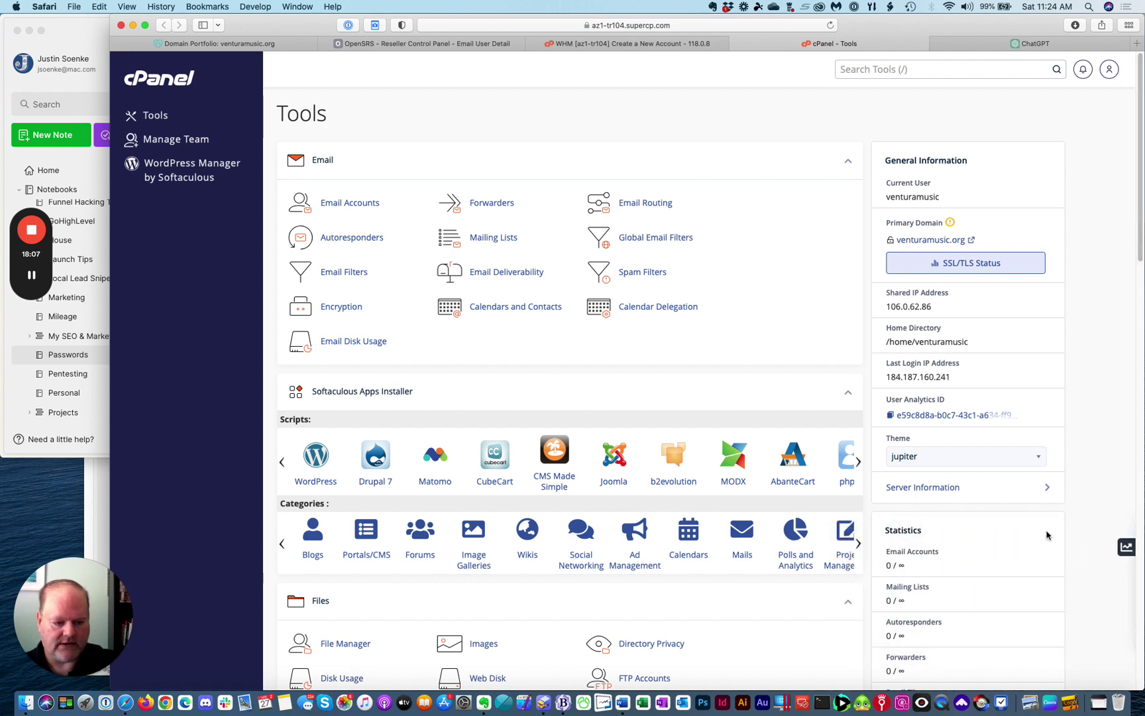
Open the SSL/TLS Status page from cPanel's Security section
scroll(818, 361, "down", 5)
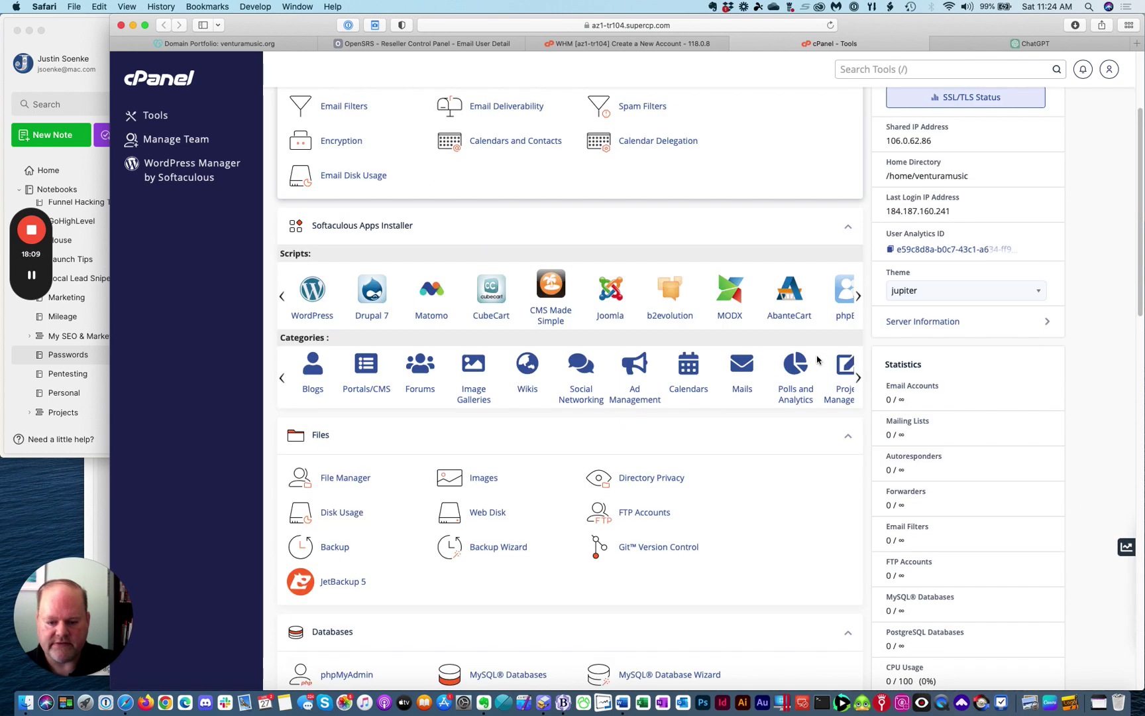
scroll(818, 360, "down", 1)
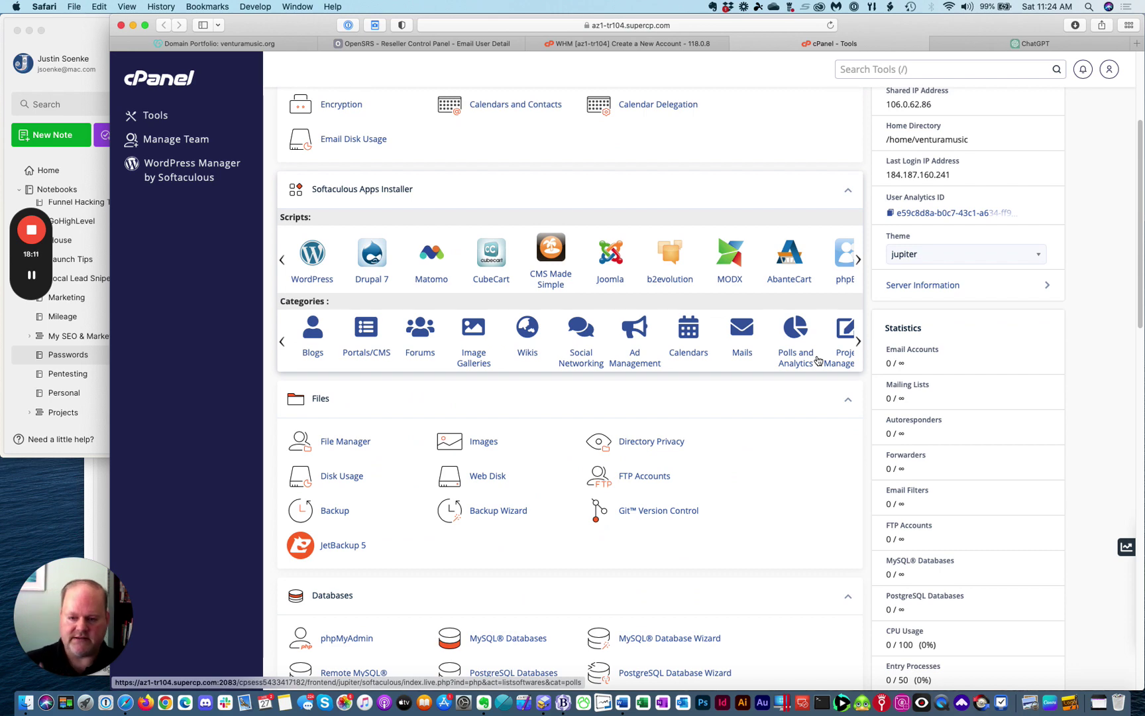
scroll(748, 493, "down", 1)
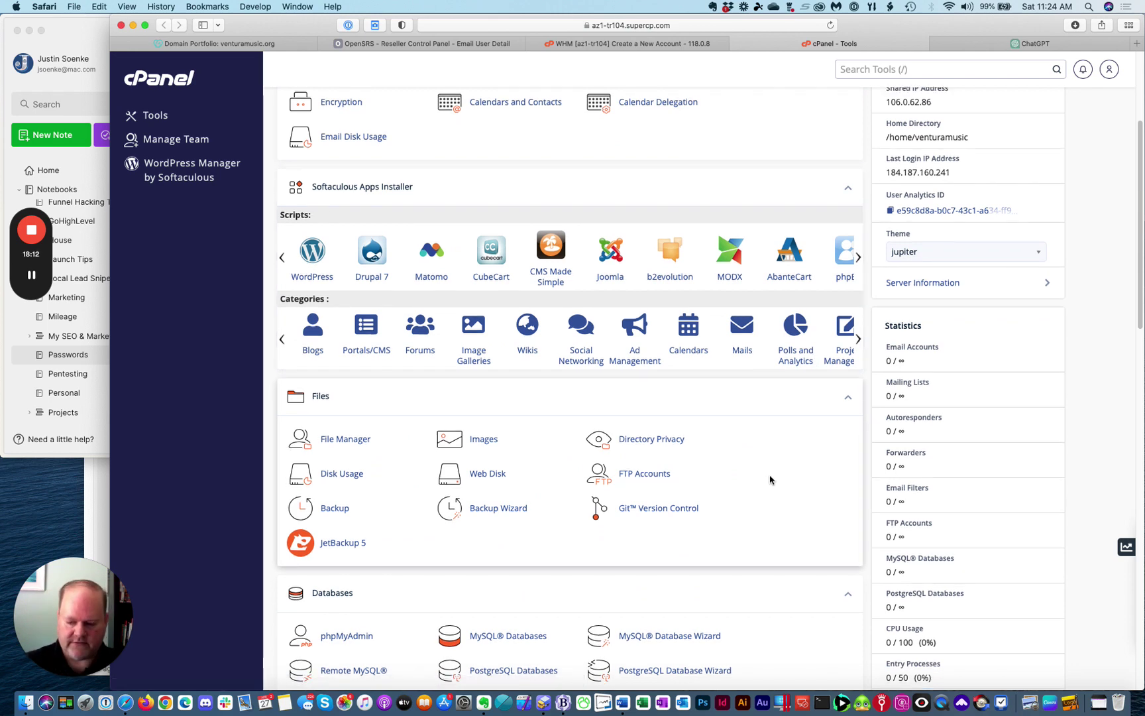
scroll(770, 479, "down", 8)
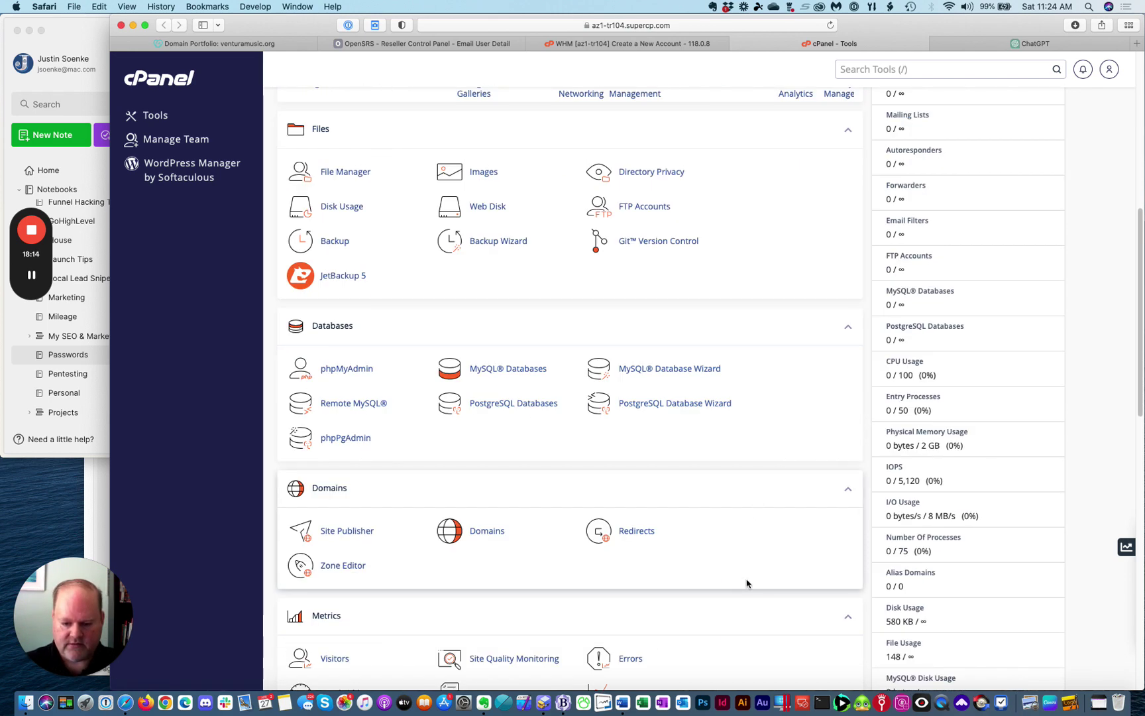
scroll(747, 583, "down", 4)
scroll(747, 583, "up", 12)
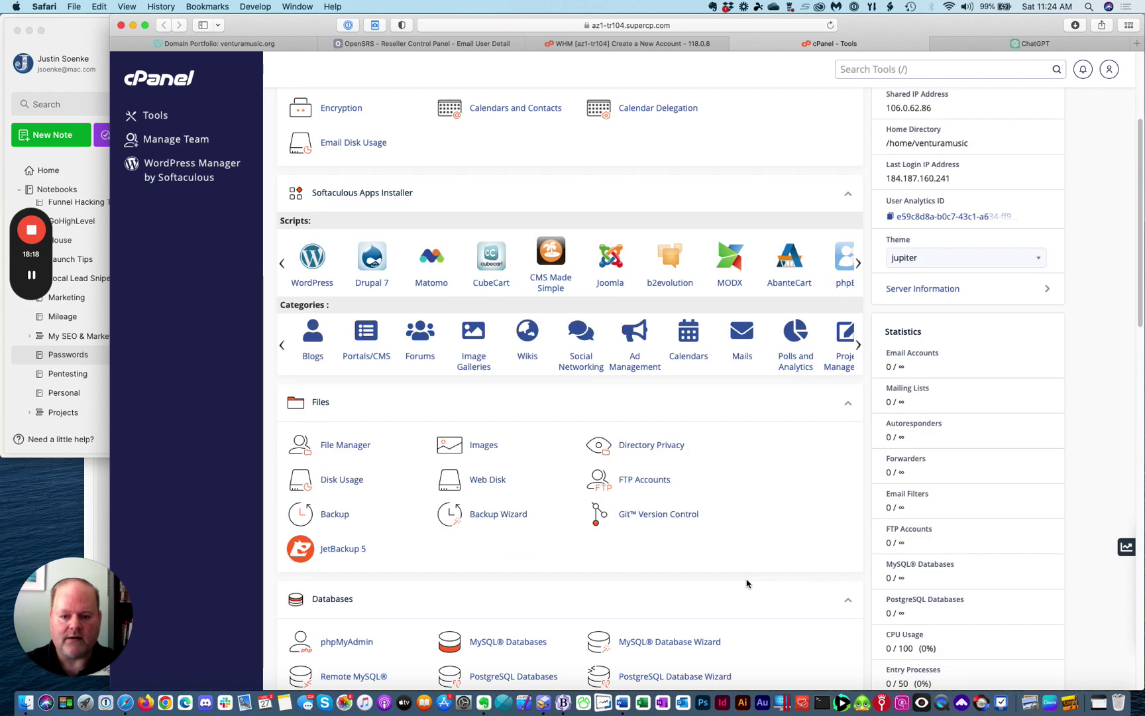
scroll(746, 583, "up", 5)
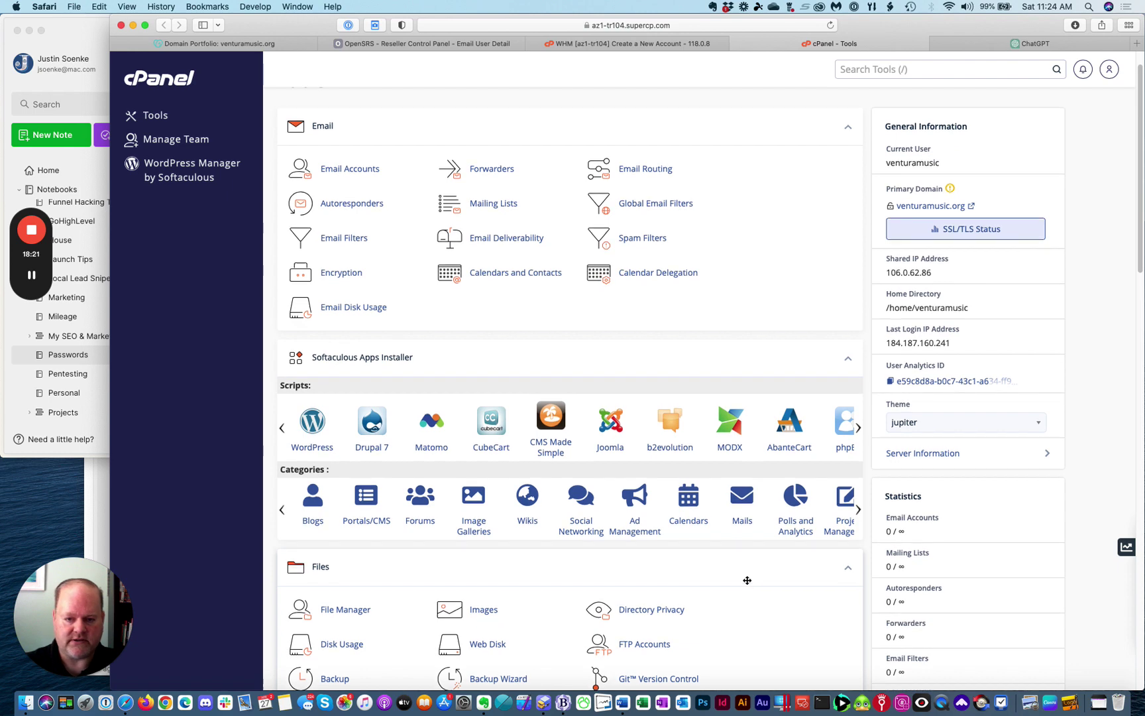
scroll(747, 581, "down", 18)
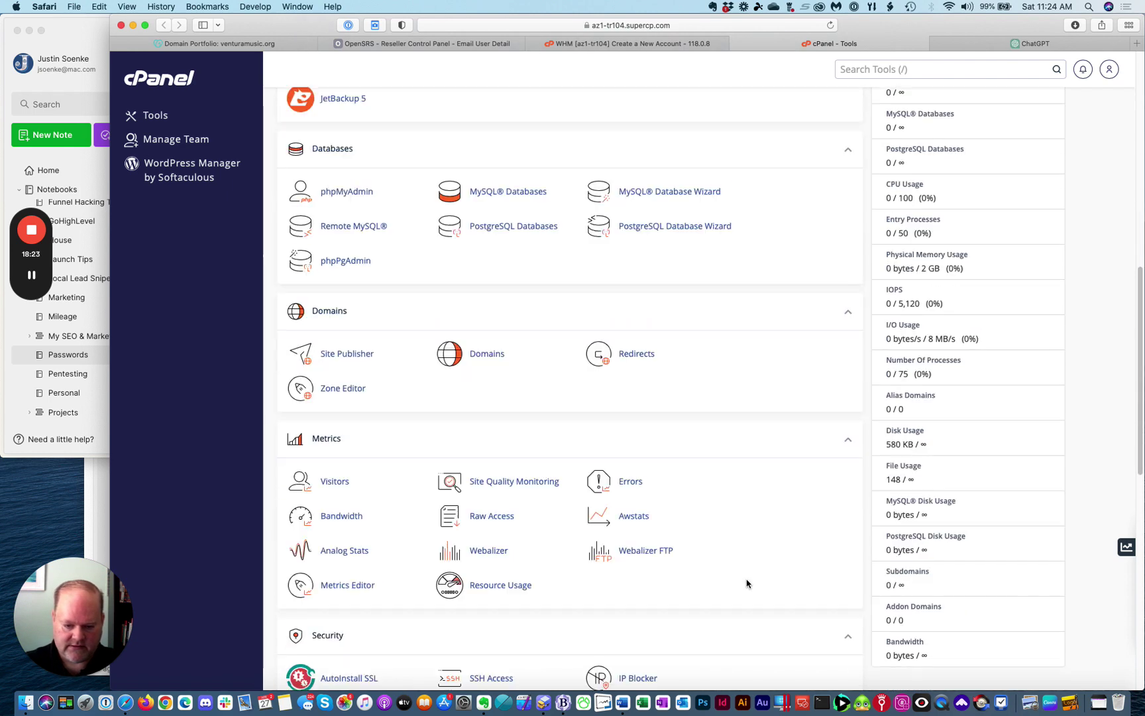
scroll(746, 583, "down", 5)
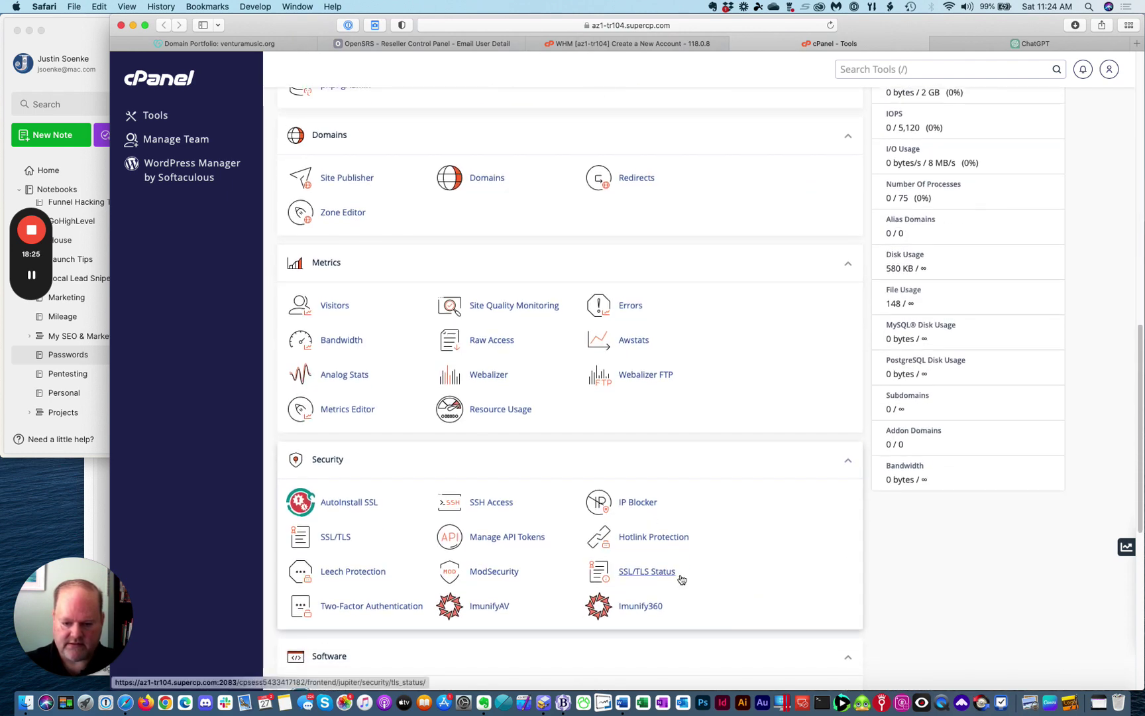
left_click(625, 575)
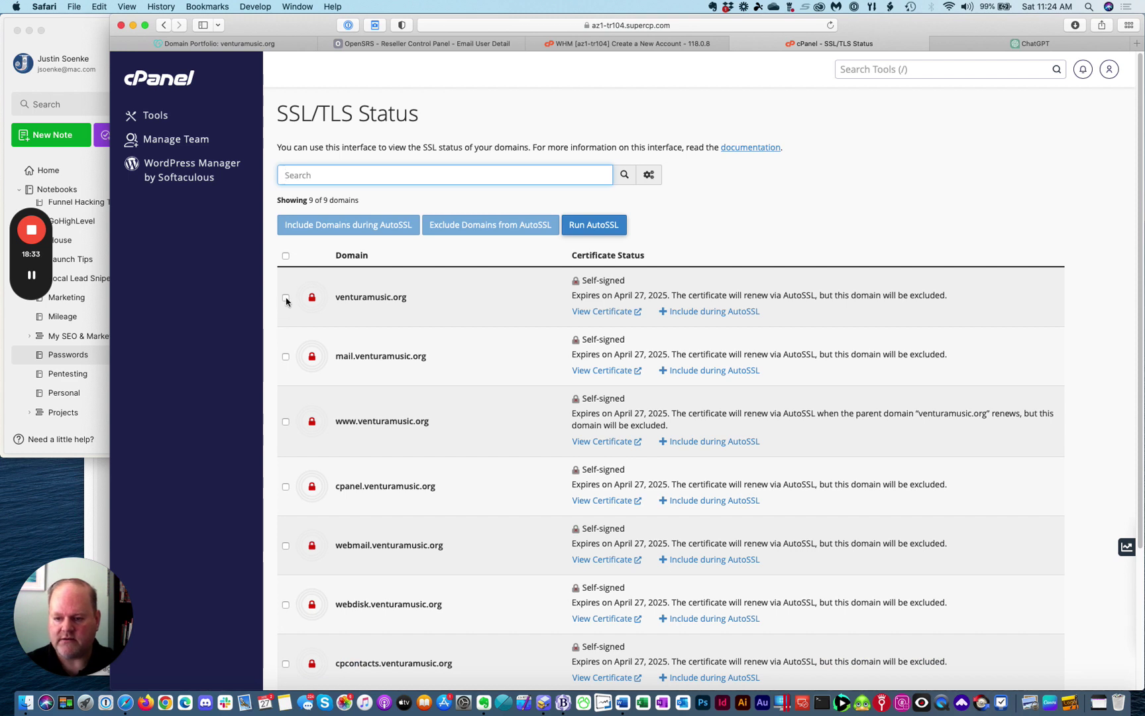
left_click(285, 298)
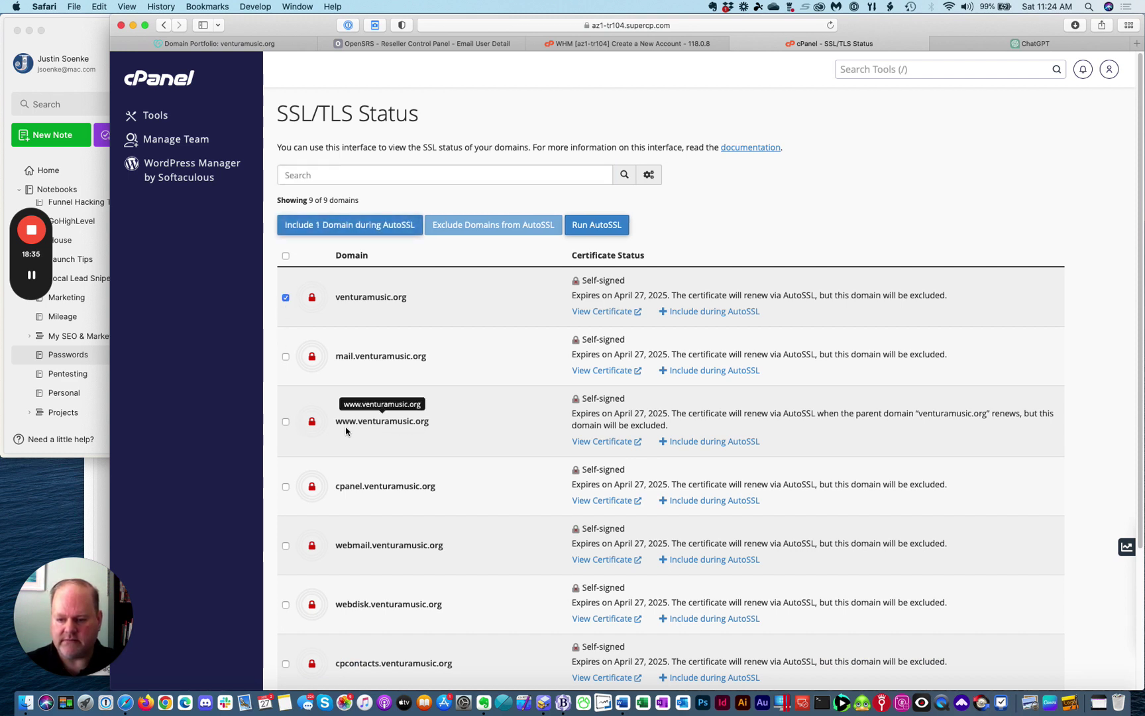
left_click(285, 423)
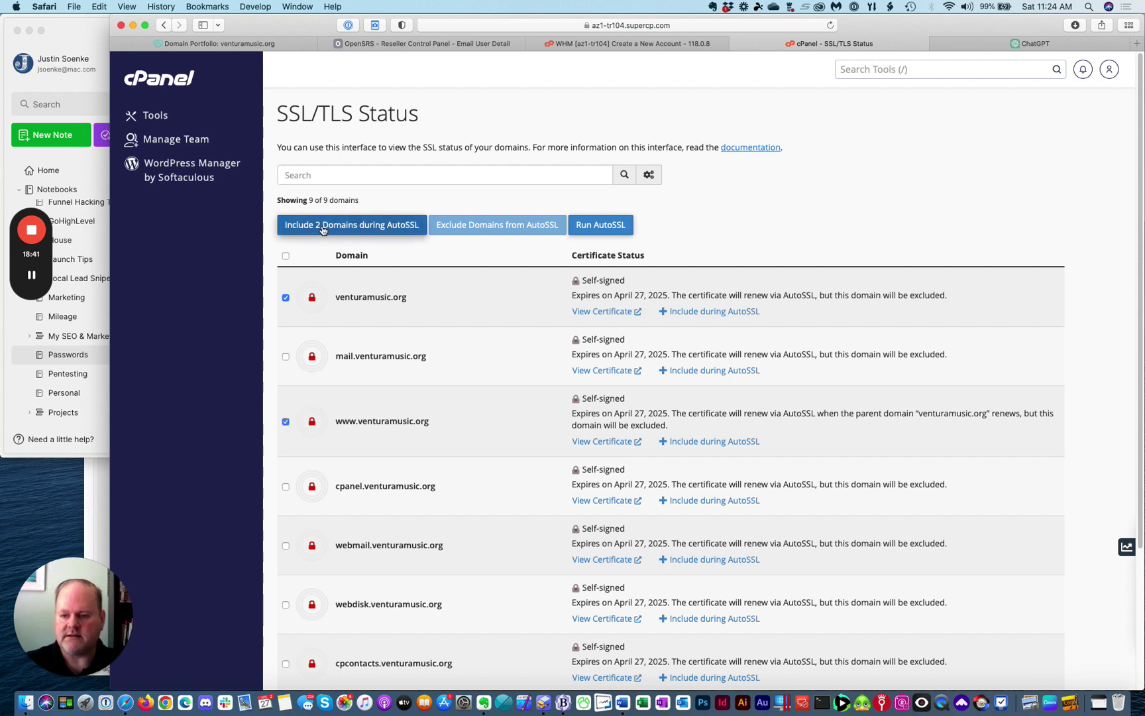
left_click(311, 227)
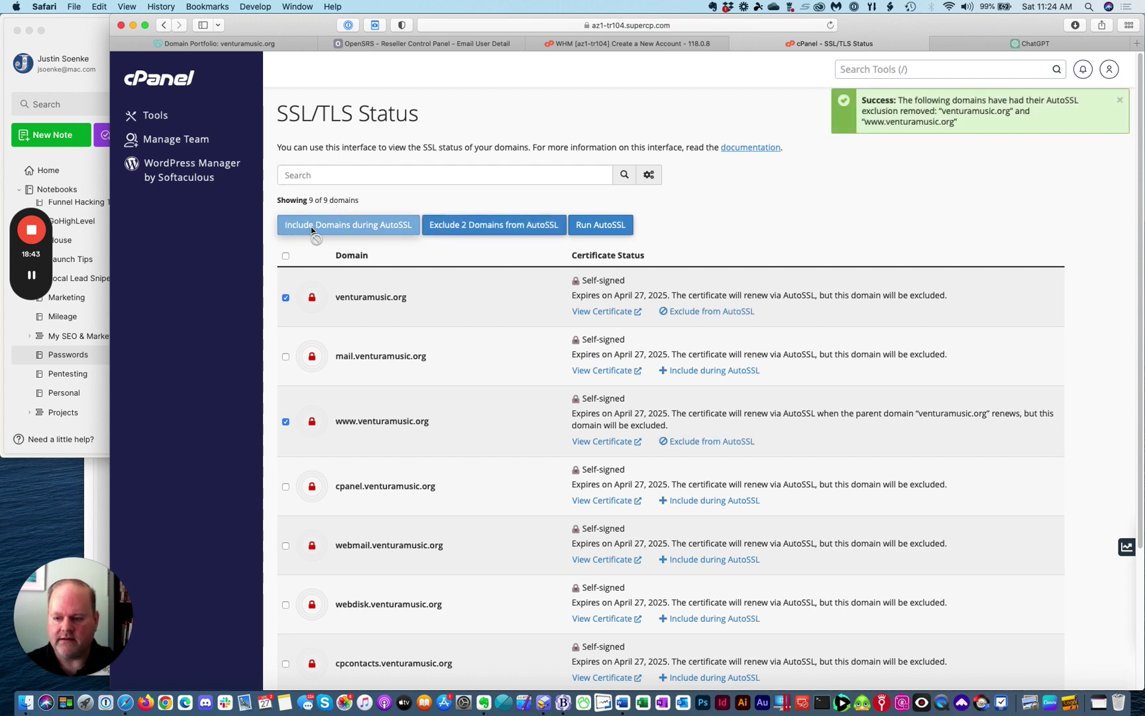
left_click(602, 227)
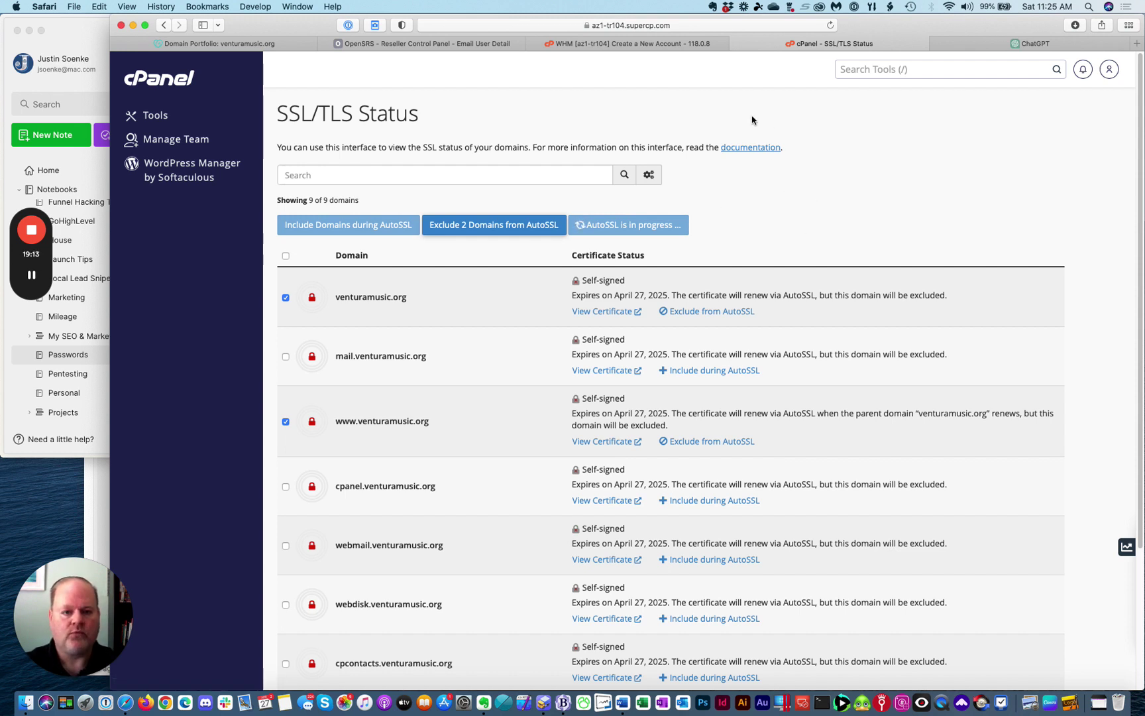
left_click(543, 694)
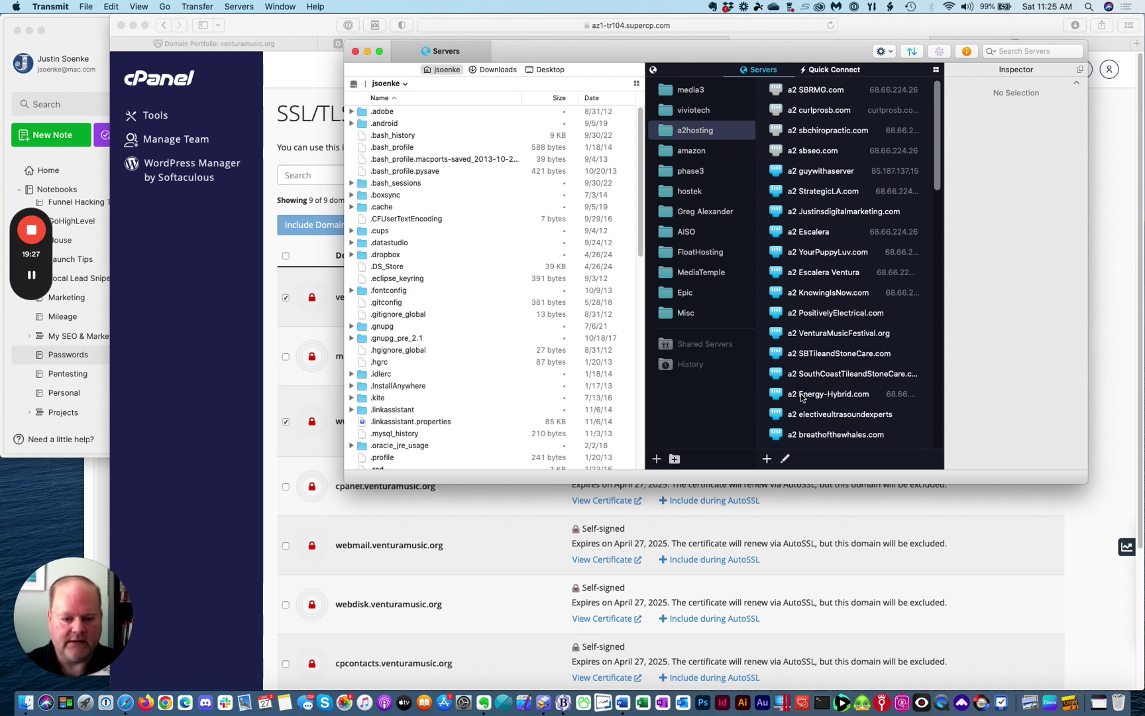
Add a new FTP server entry named 'a2 VenturaMusic.org'
left_click(766, 459)
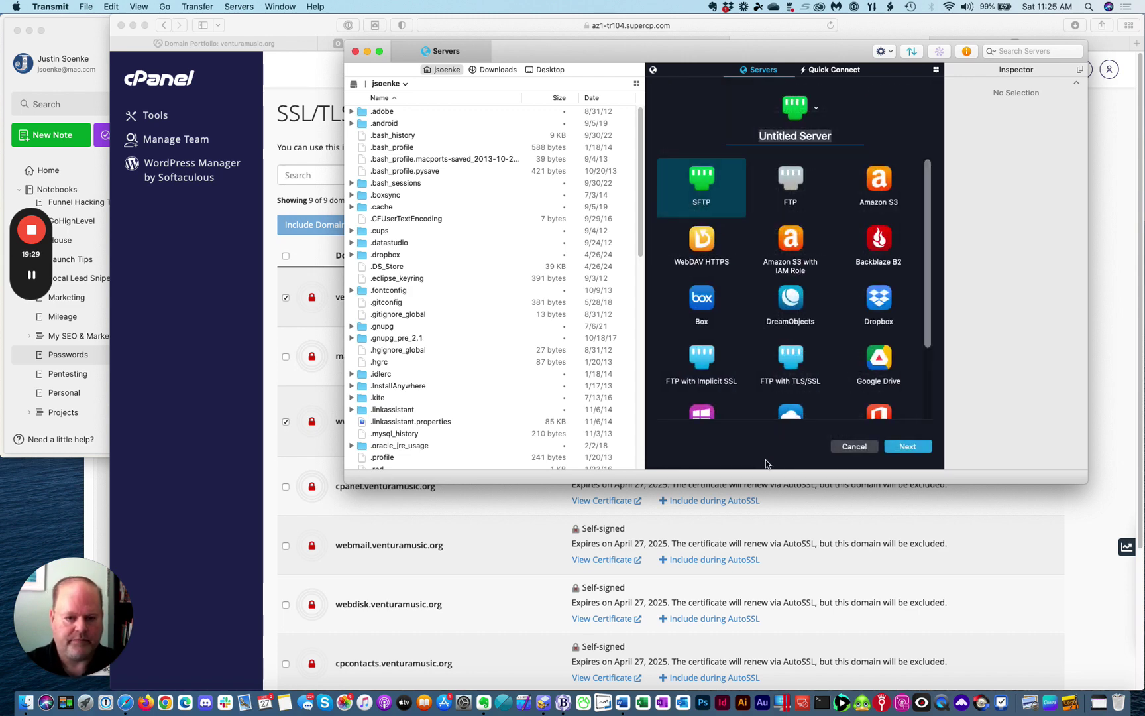
left_click(795, 179)
double_click(803, 136)
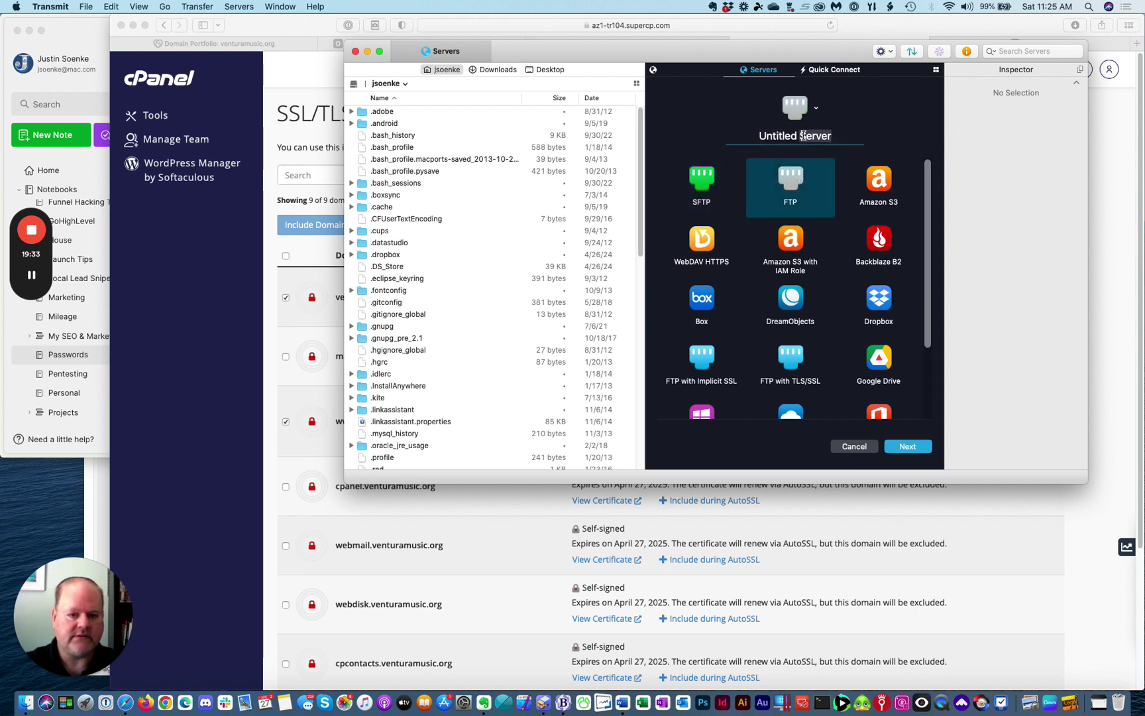
triple_click(803, 136)
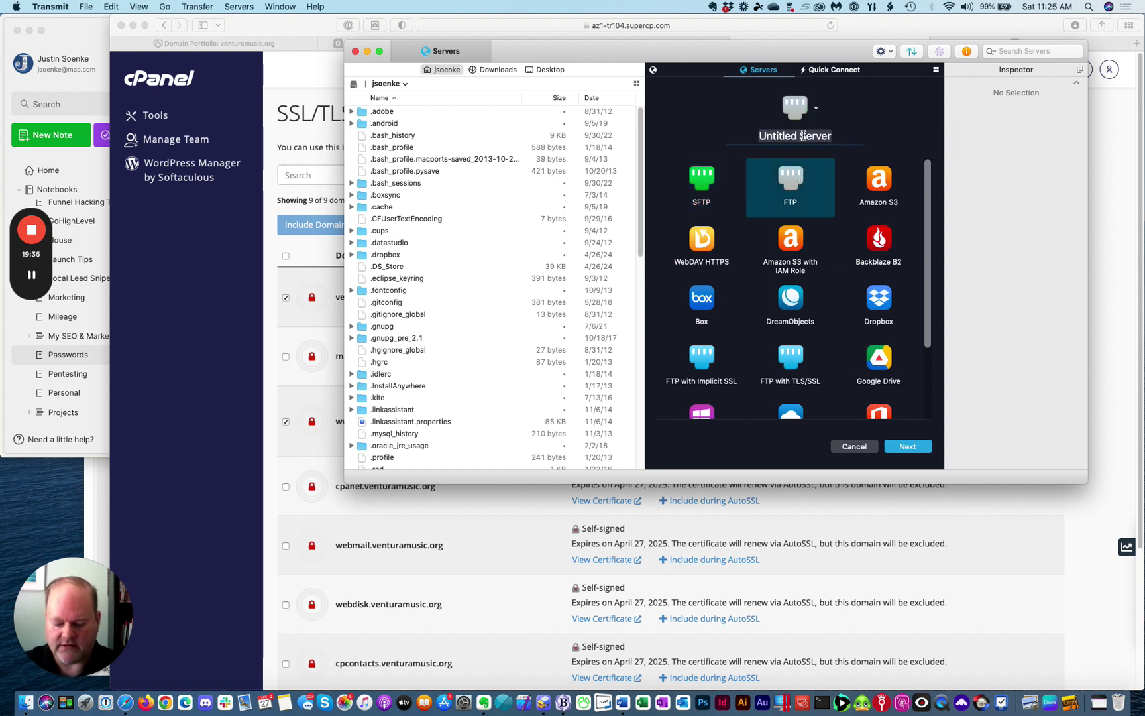
type("a")
key("BackSpace")
type("a2")
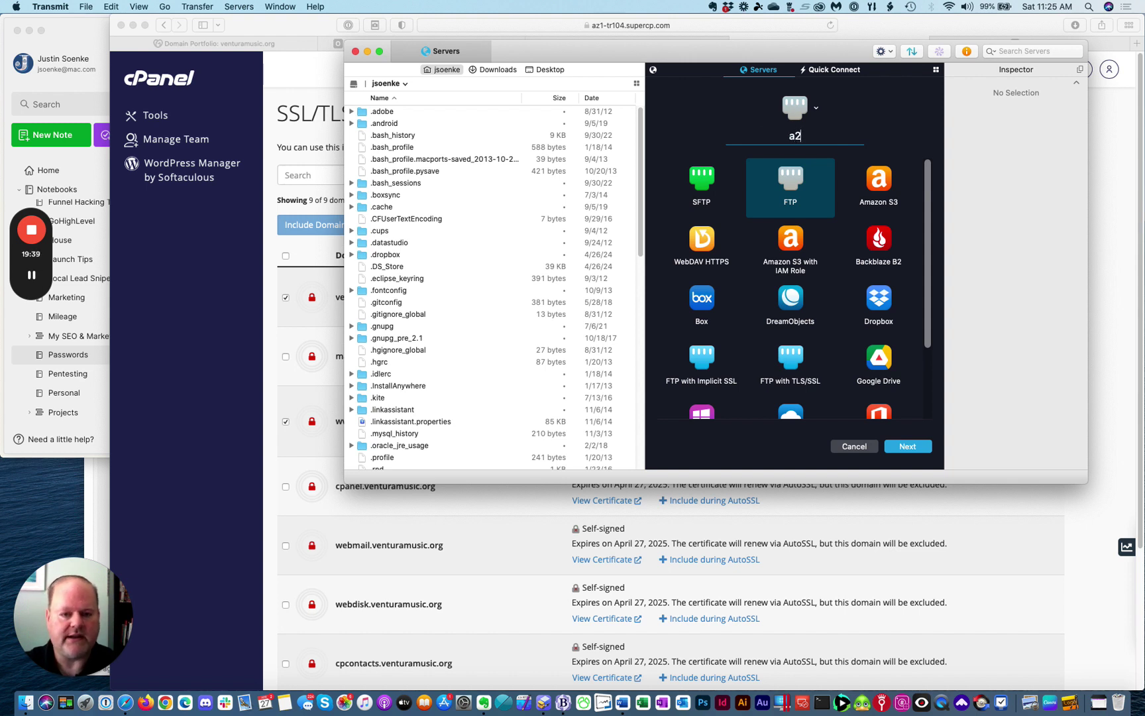
type(" VenturaMusic.org")
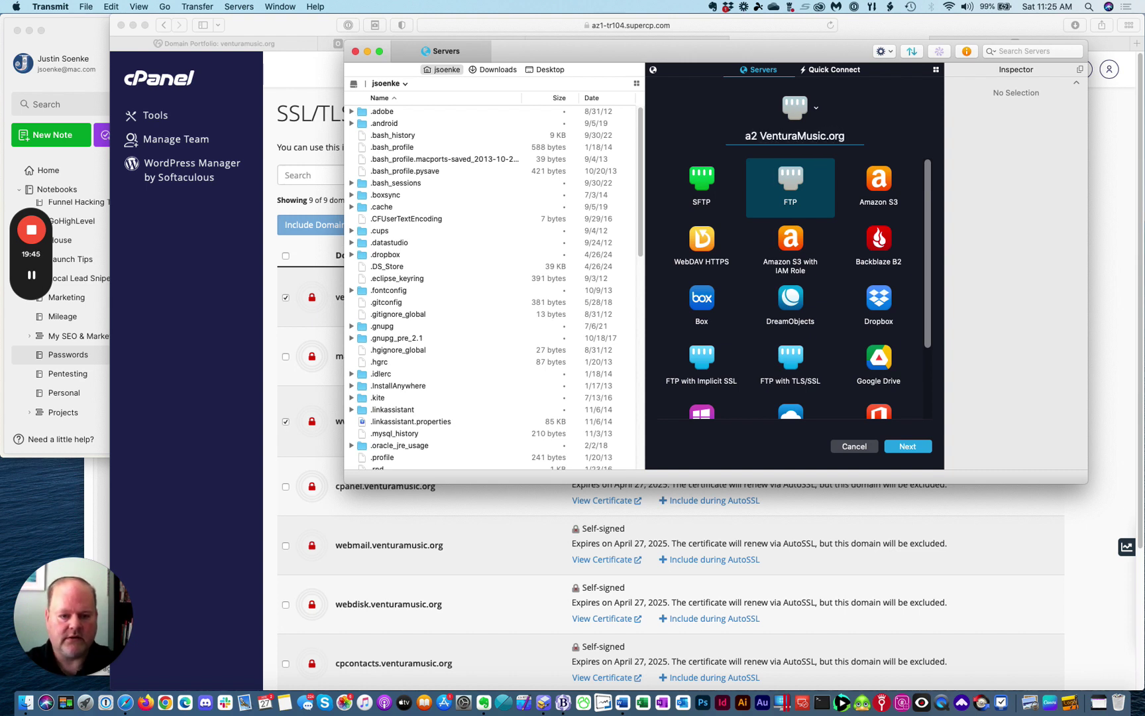
Set the address to 106.0.62.86, enter the account user name, and select the password in the note
left_click(907, 446)
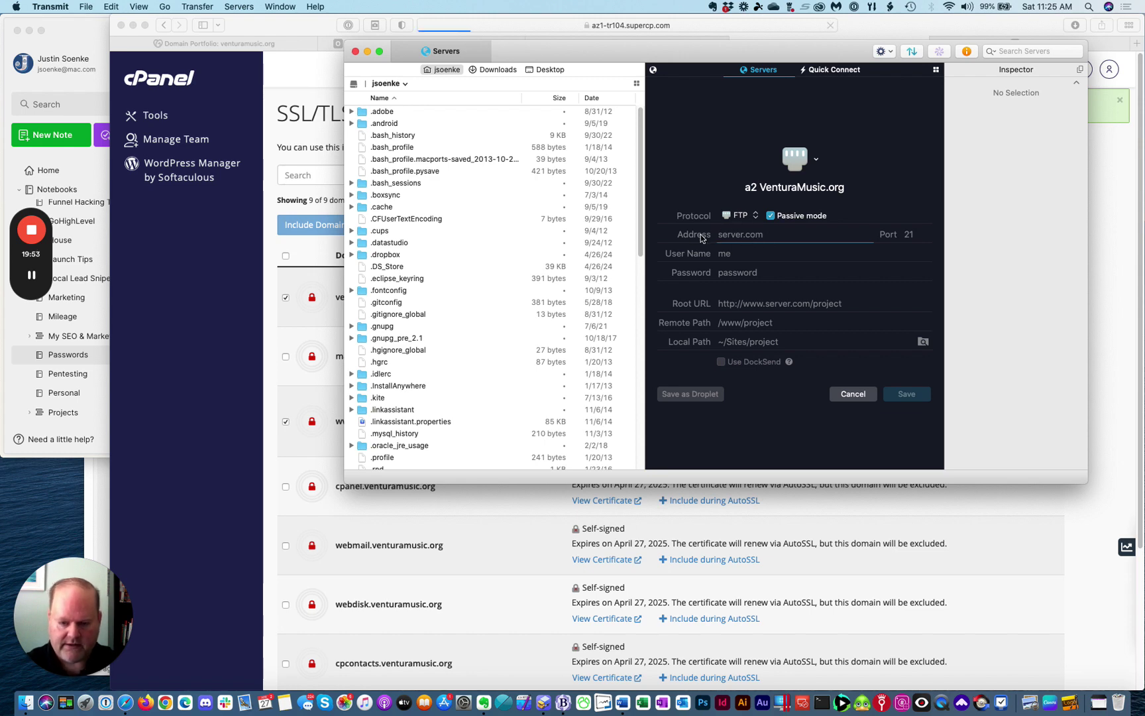
type("106.0.62.86")
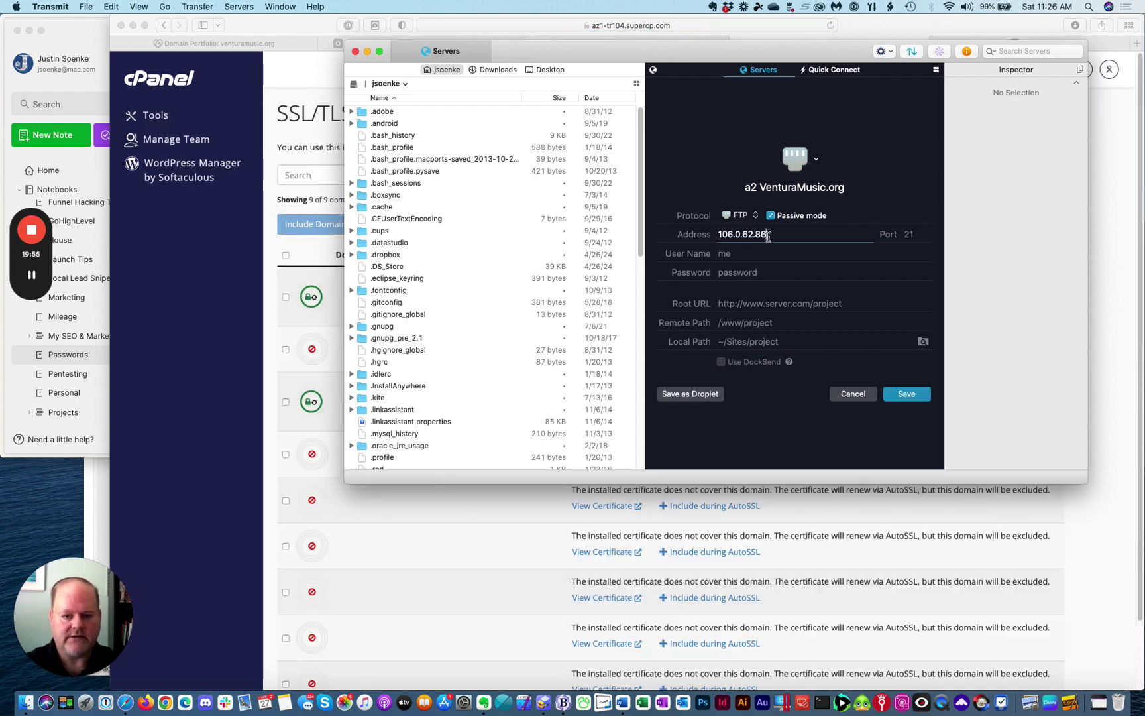
key("Tab")
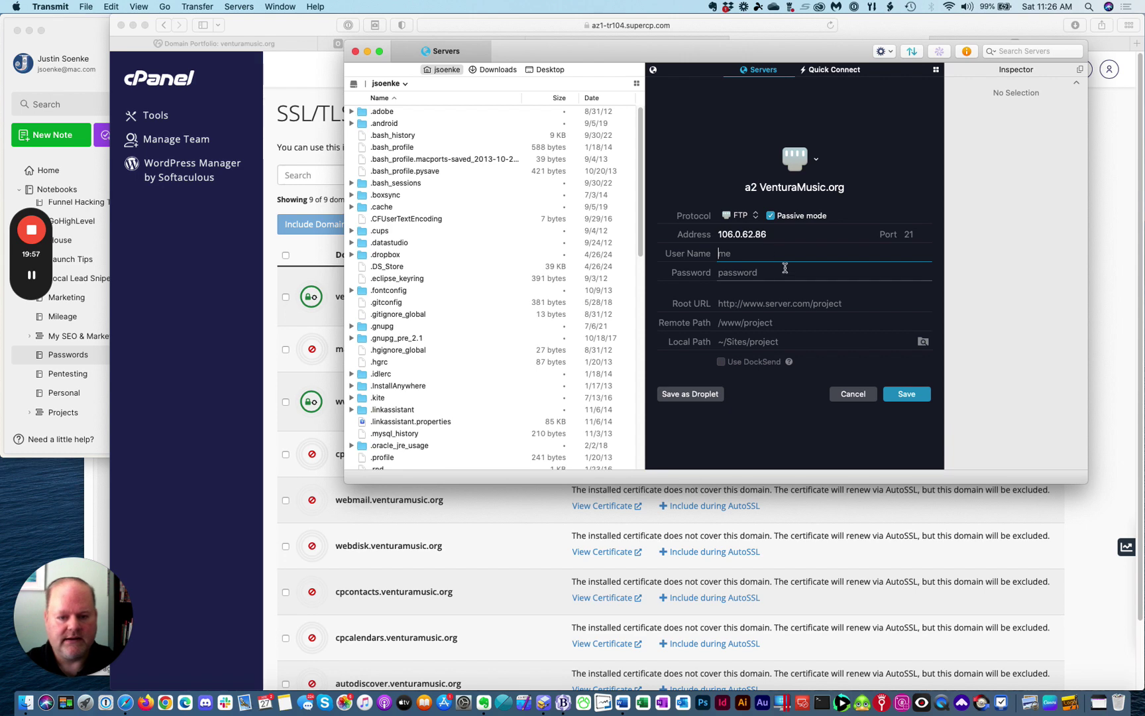
type("venturamusic")
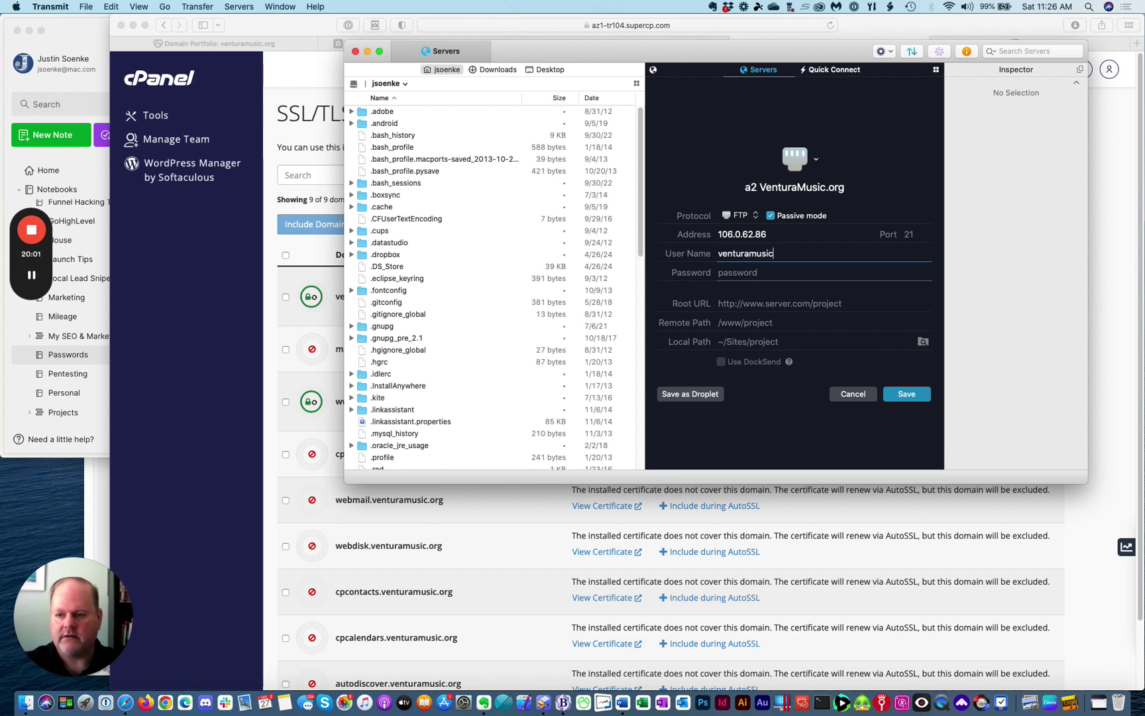
key("super+Tab")
key("super+Tab")
left_click_drag(477, 213, 547, 215)
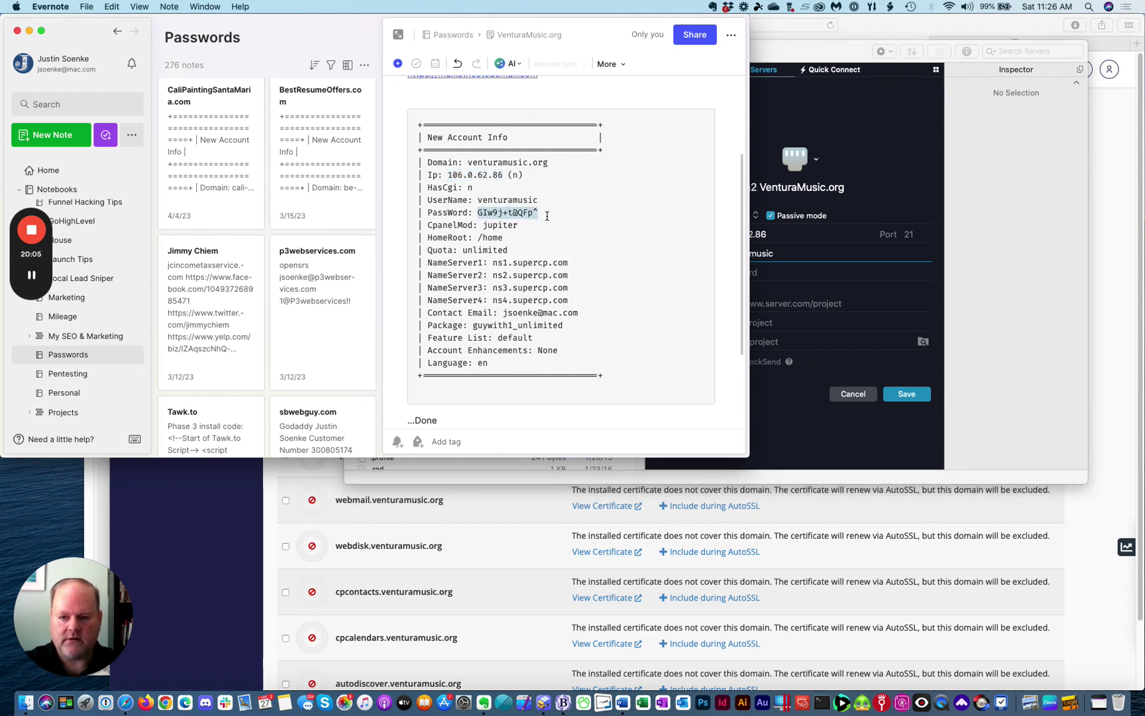
Paste the account password, set remote path /public_html, and save the server entry
key("super+Tab")
left_click(759, 272)
key("super+v")
left_click(735, 323)
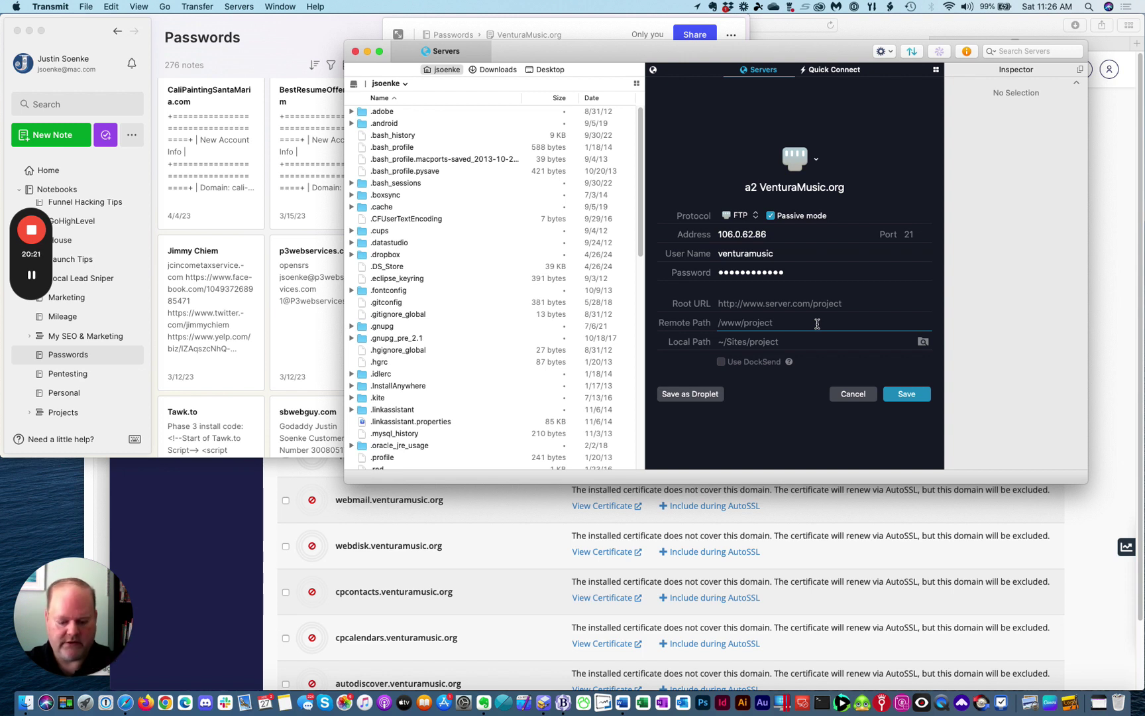
type("/public")
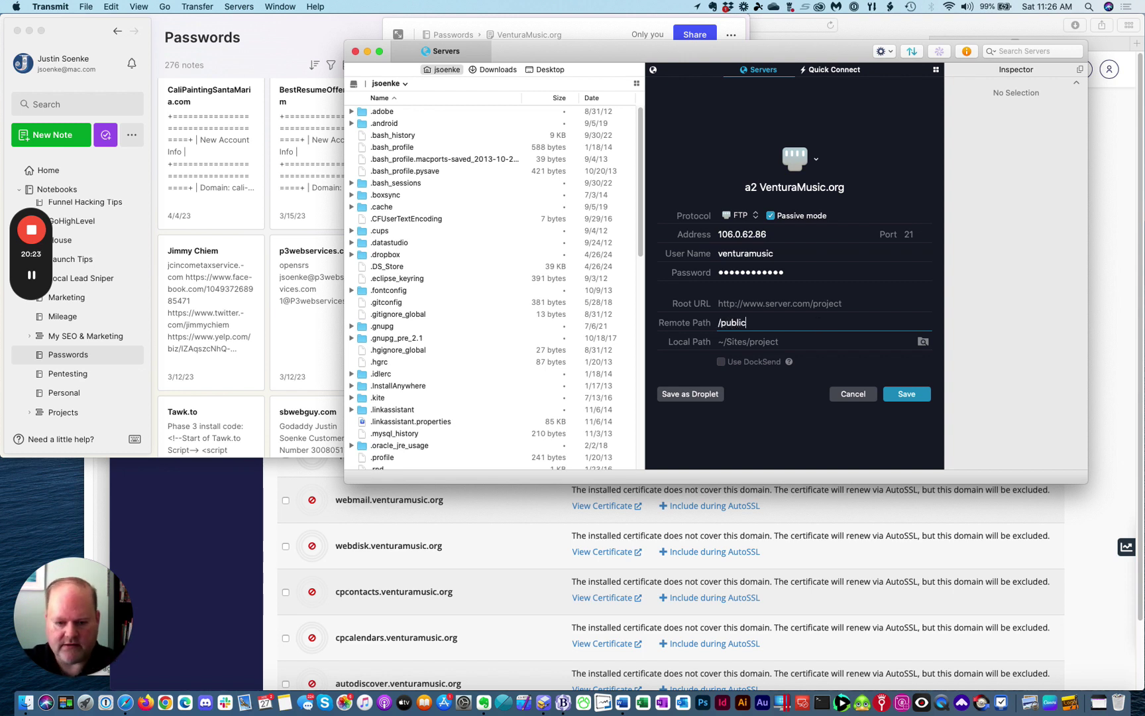
type("_html/")
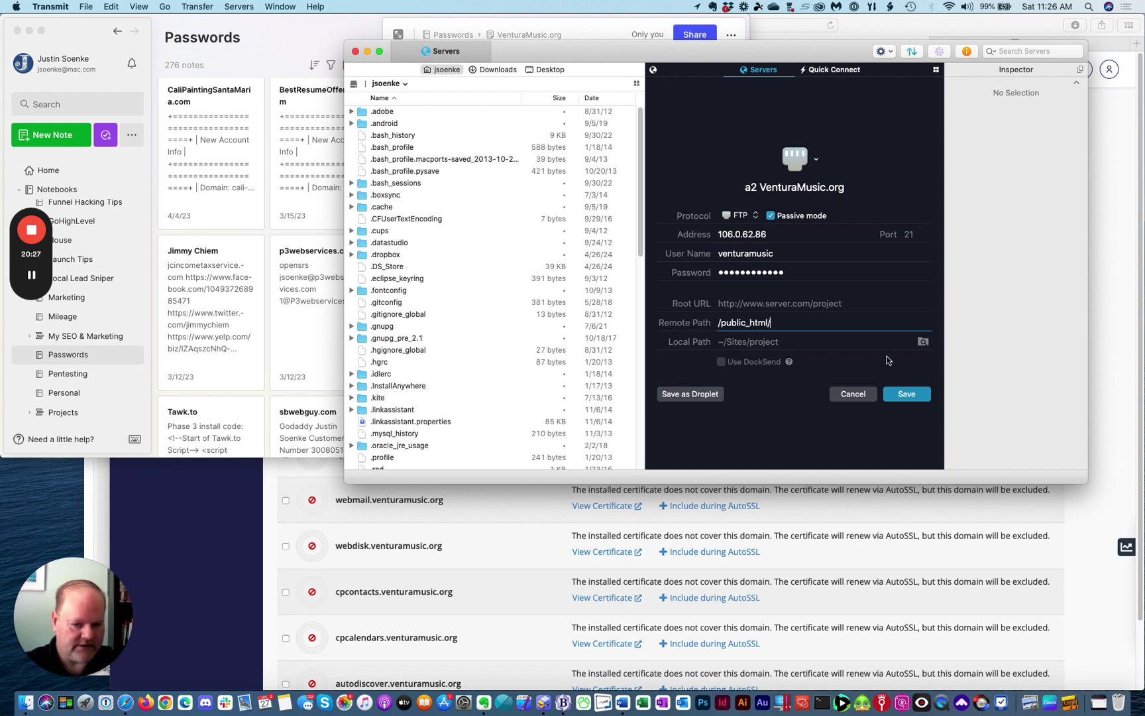
left_click(908, 396)
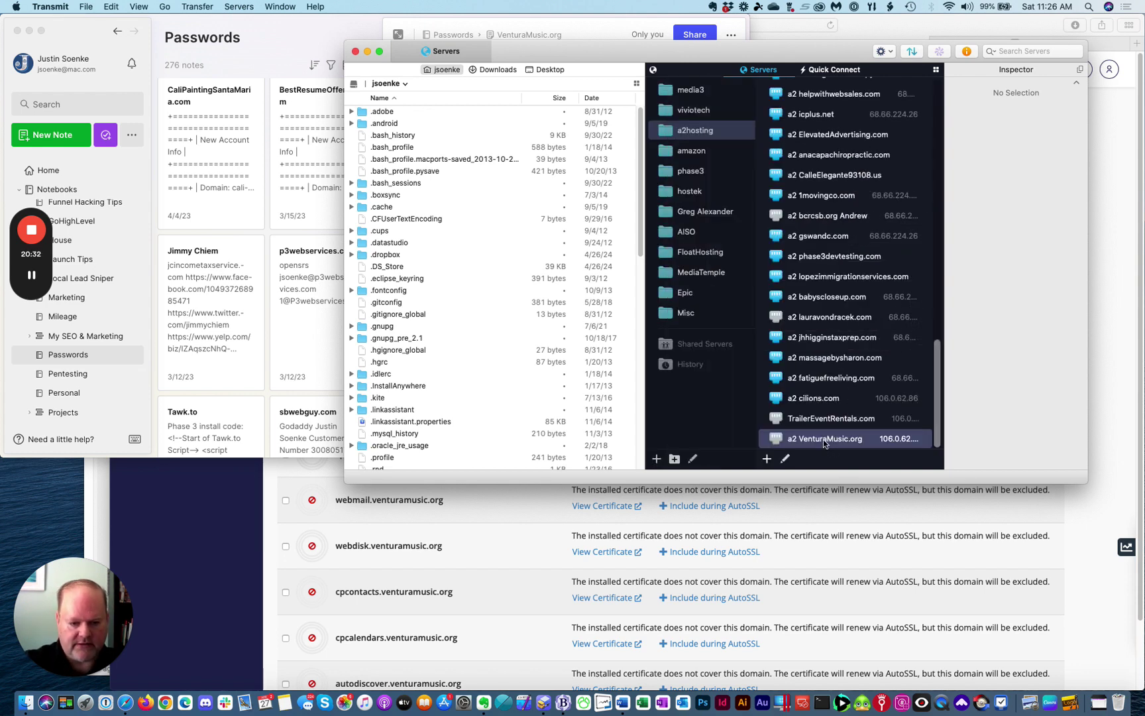
Connect to a2 VenturaMusic.org, glancing at the cPanel AutoSSL status meanwhile
double_click(822, 439)
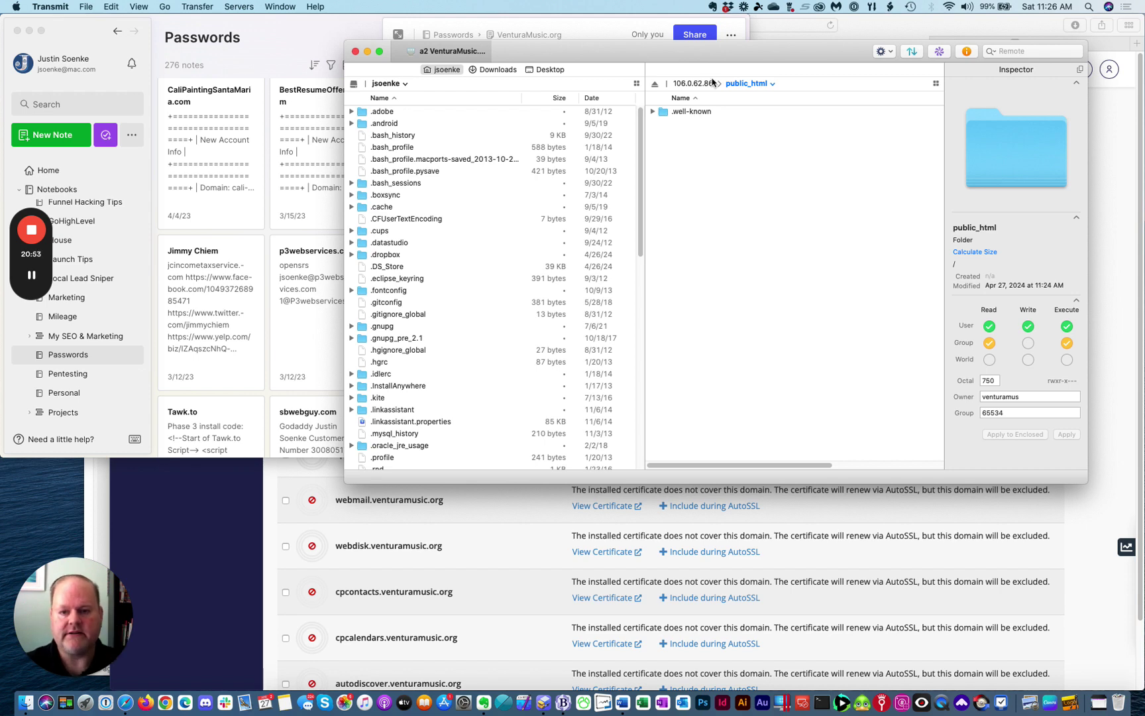
left_click(865, 27)
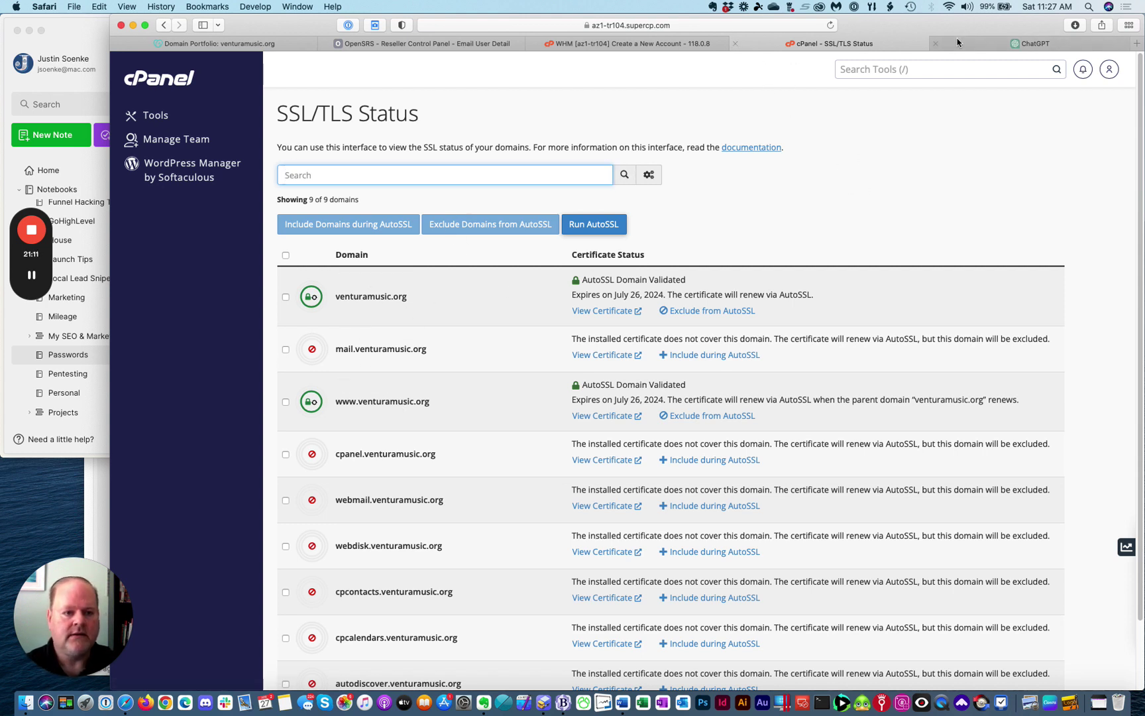
key("super+Tab")
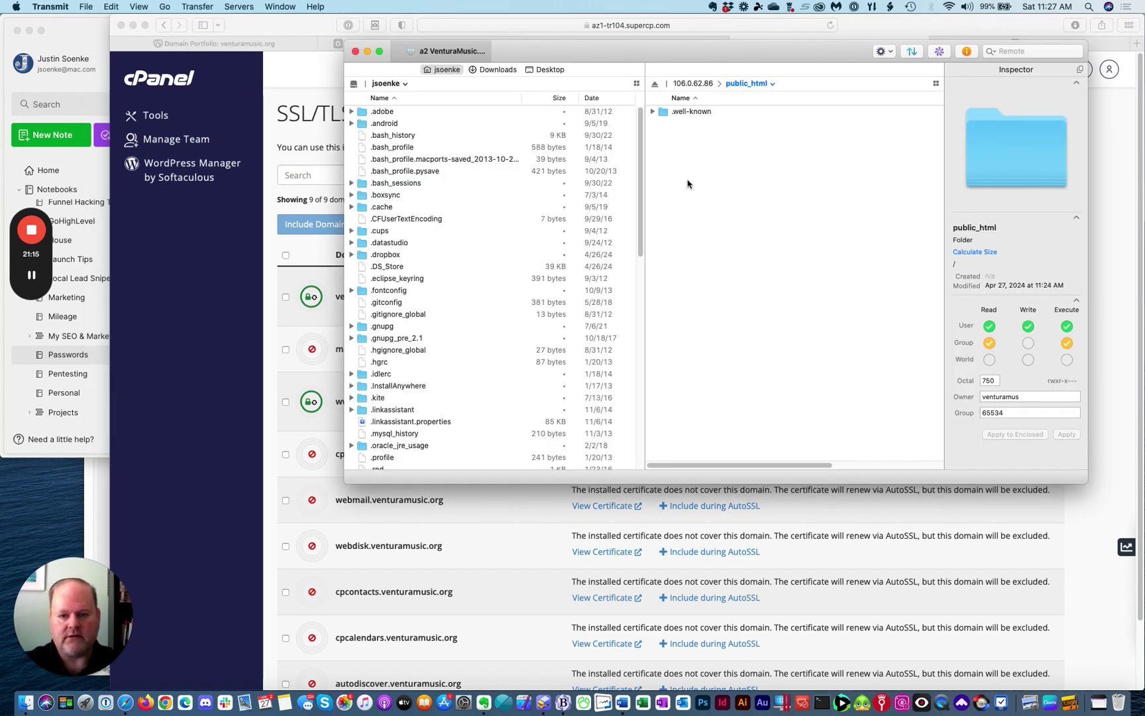
Add a new empty file named index.php to remote public_html, then switch to Safari's ChatGPT tab
right_click(687, 183)
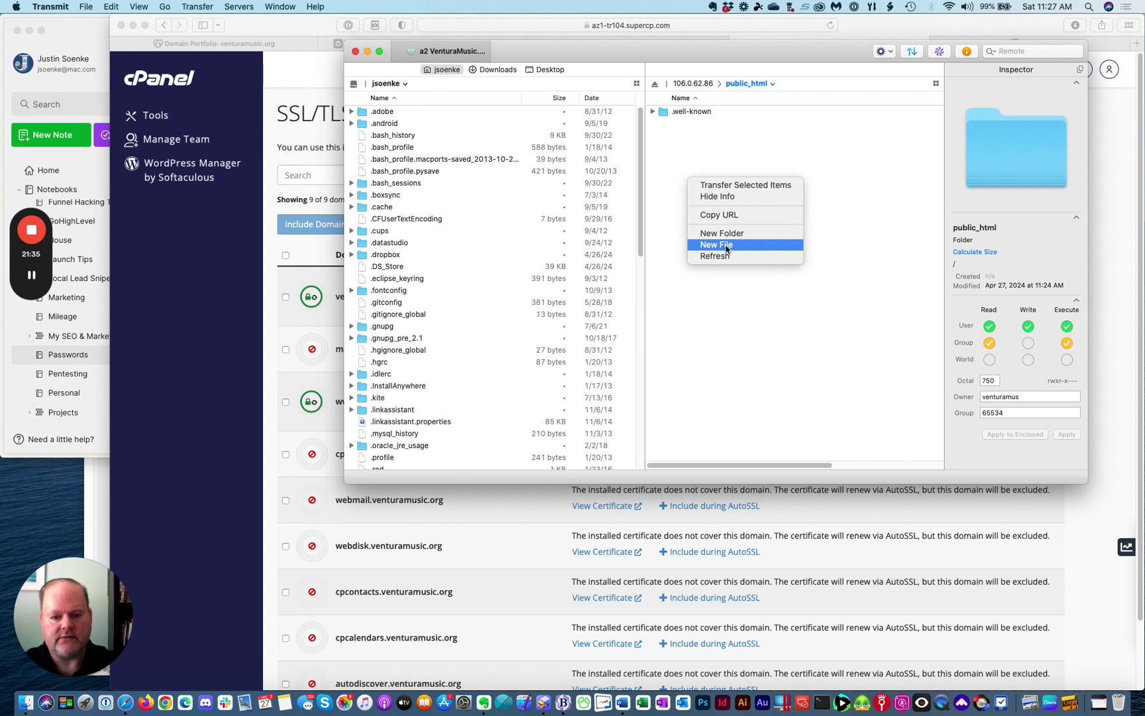
left_click(726, 245)
type("index.php")
key("Return")
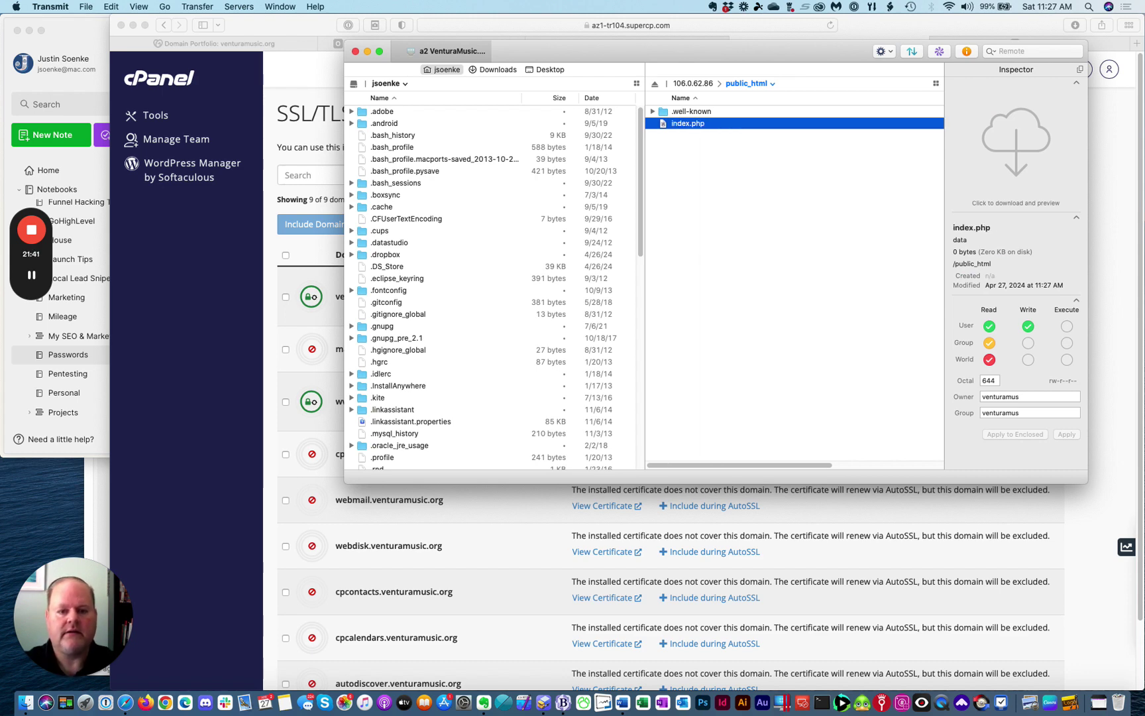
left_click(287, 26)
left_click(964, 51)
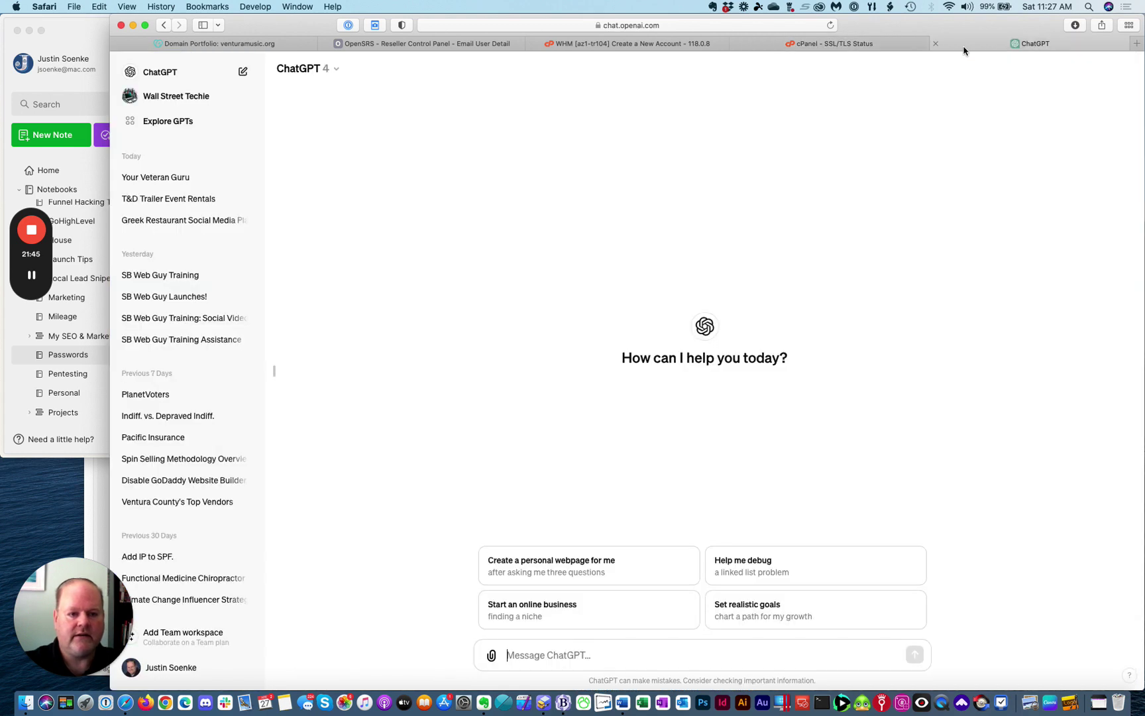
Start a new ChatGPT chat and ask it to write a simple hello world page for a new website
left_click(241, 75)
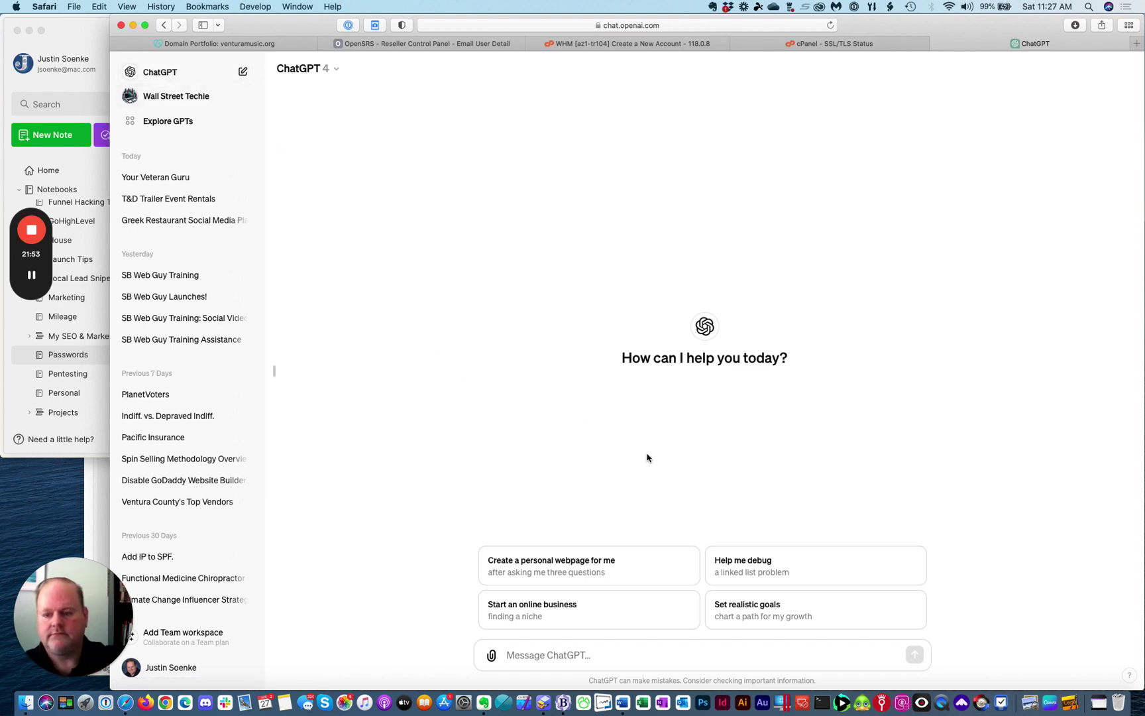
left_click(621, 656)
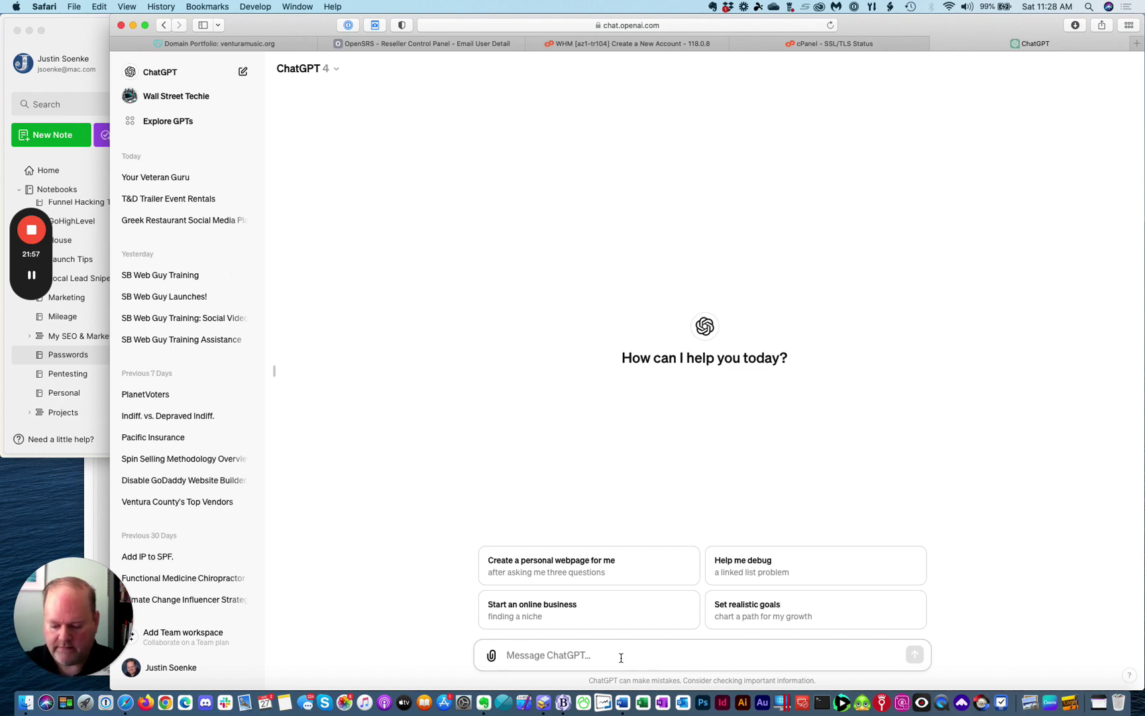
type("I'm")
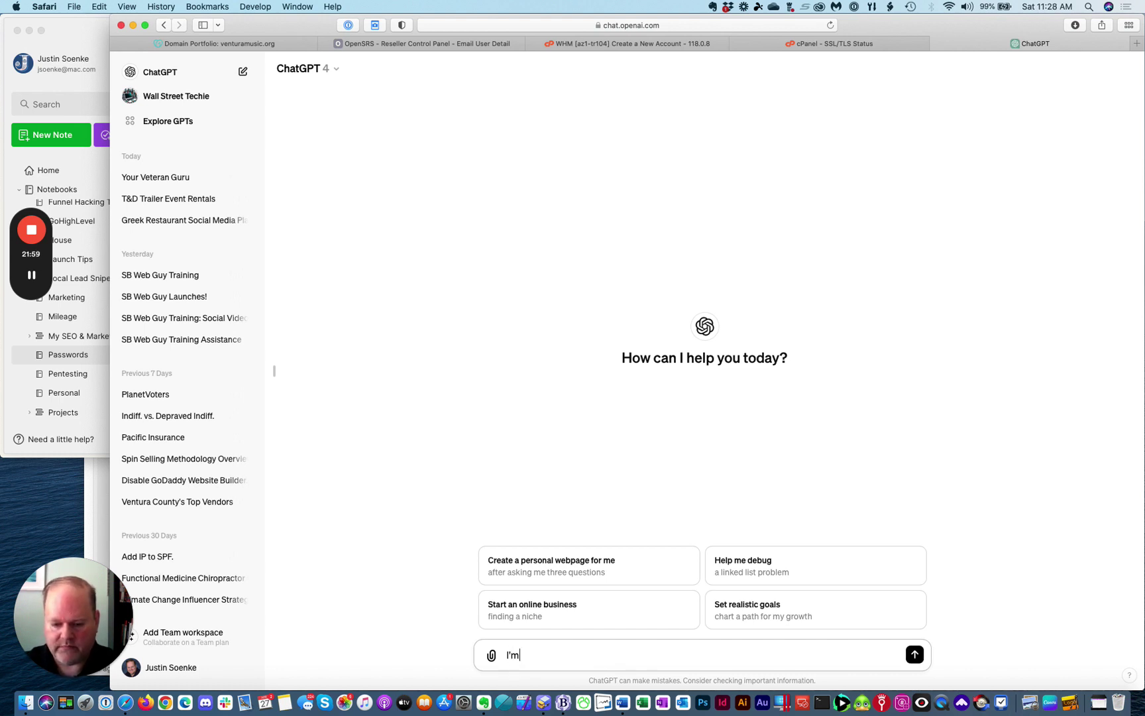
type(" creating a new web")
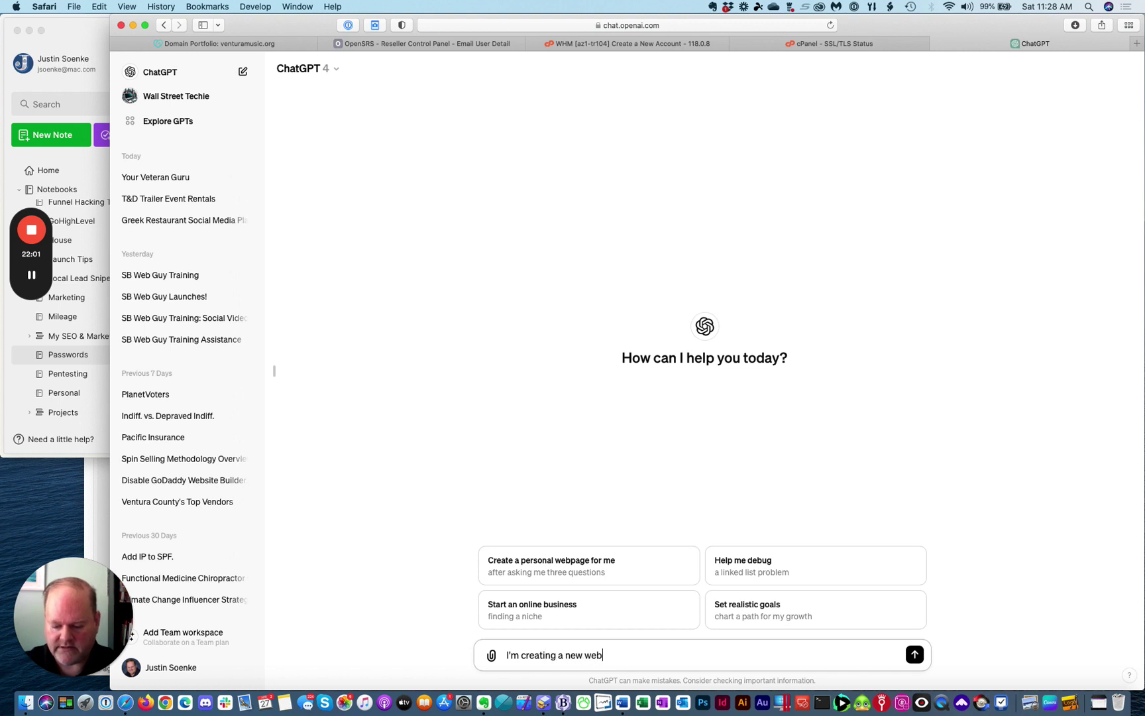
type("site with a s")
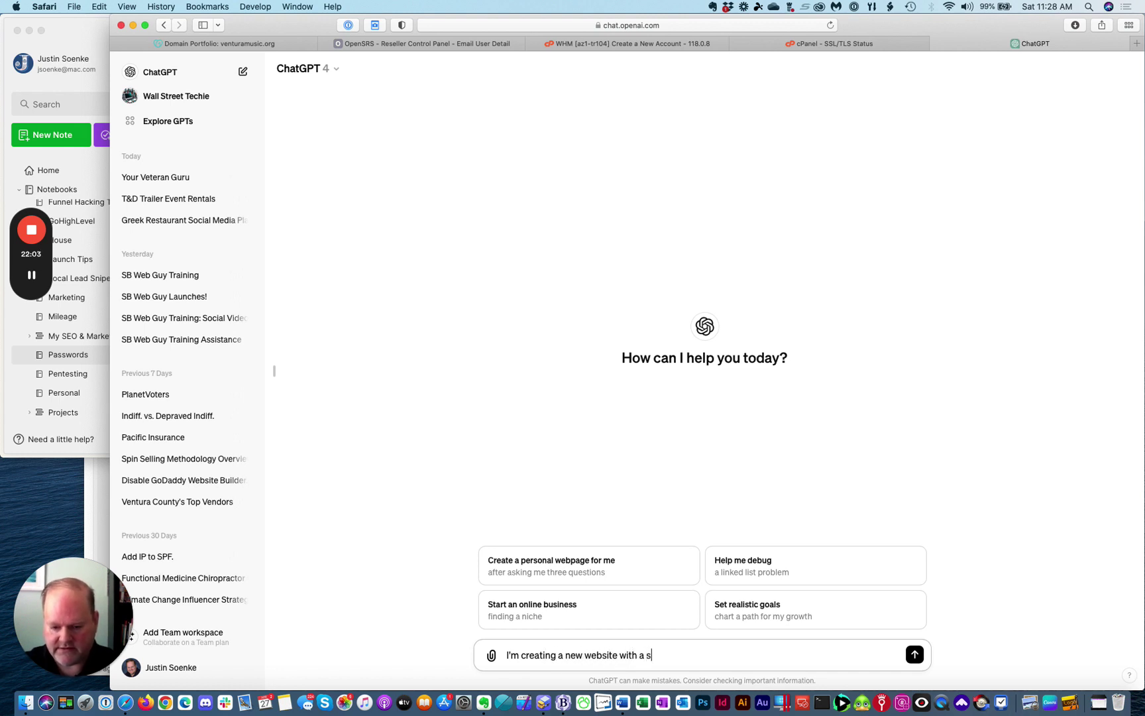
type("imple he")
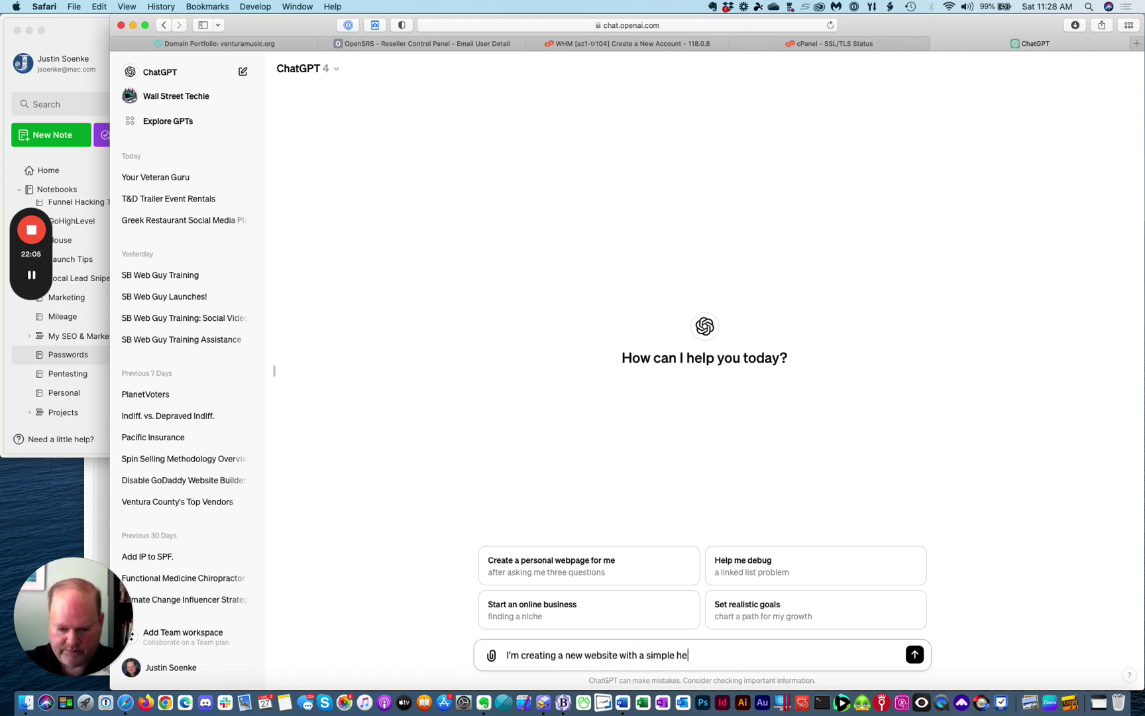
type("llo world pa")
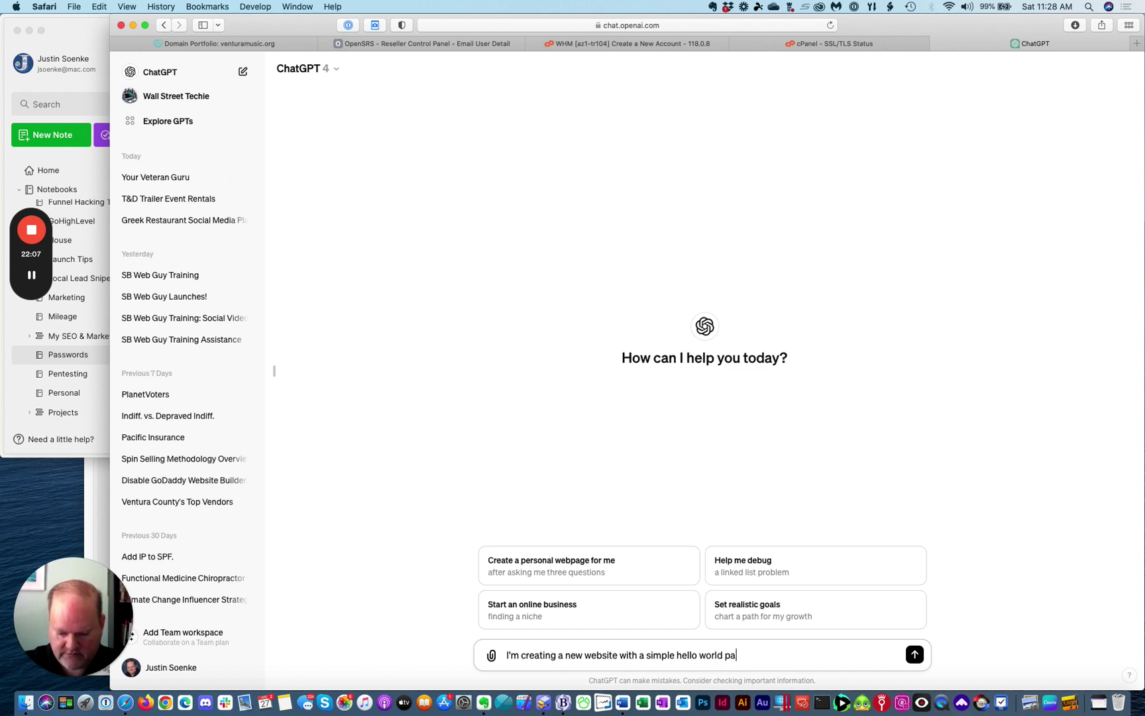
type("ge, and")
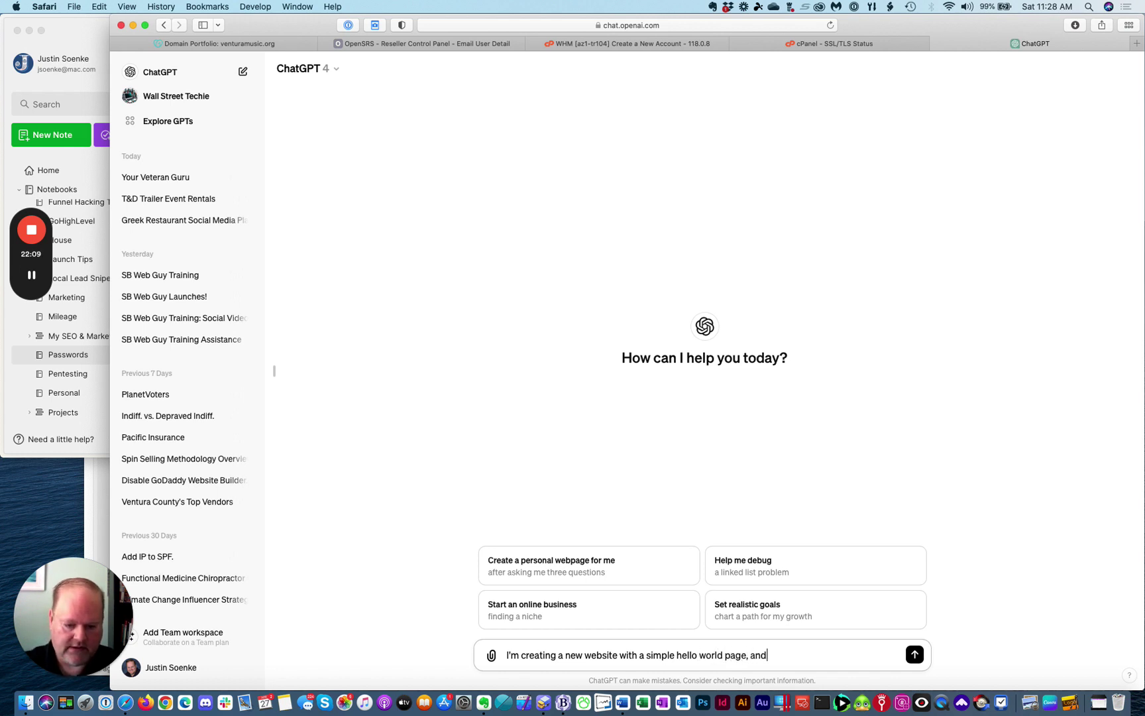
type(" I'd like you to ")
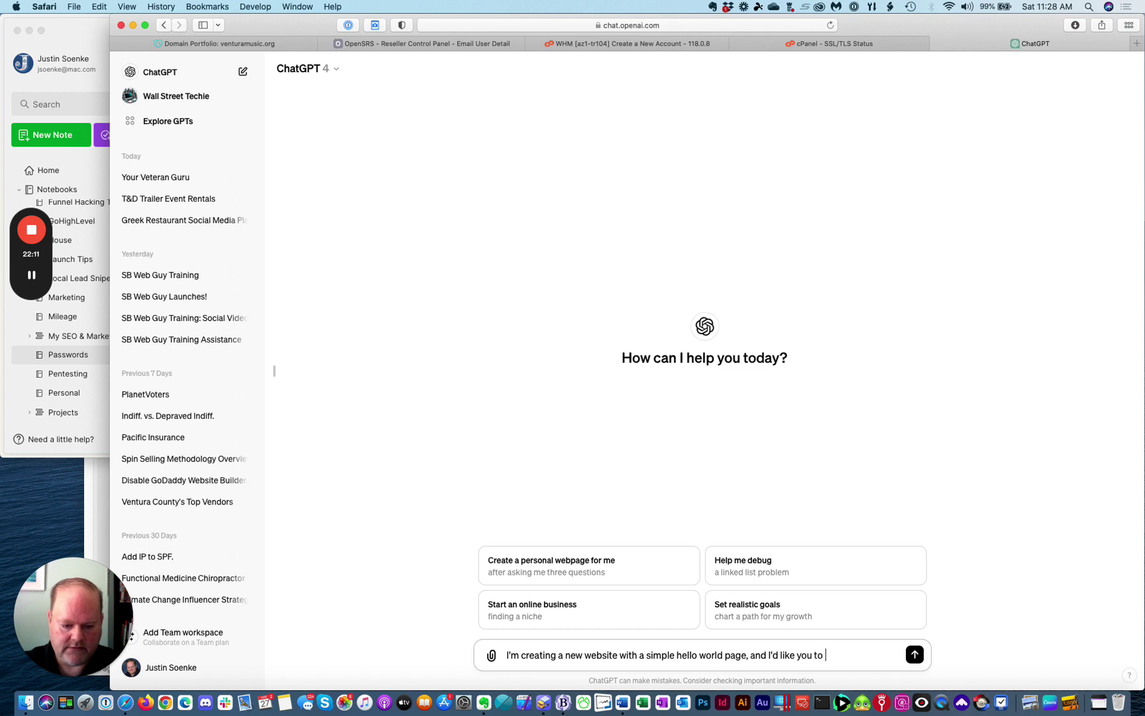
type("write the code ")
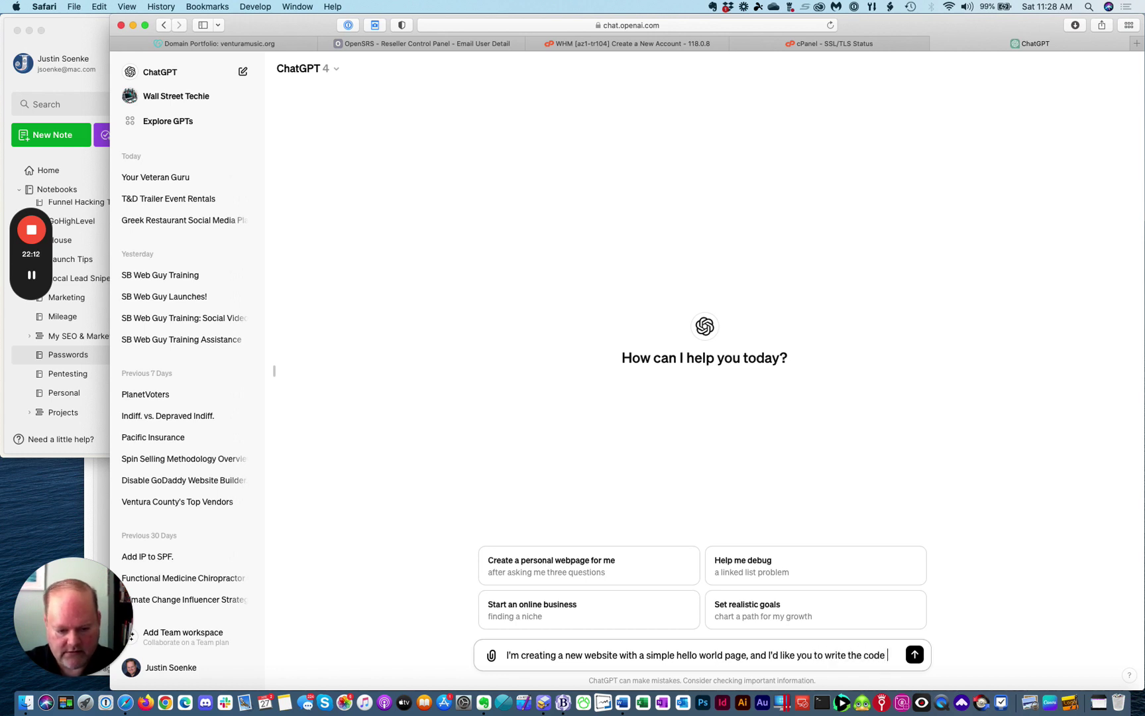
type("for")
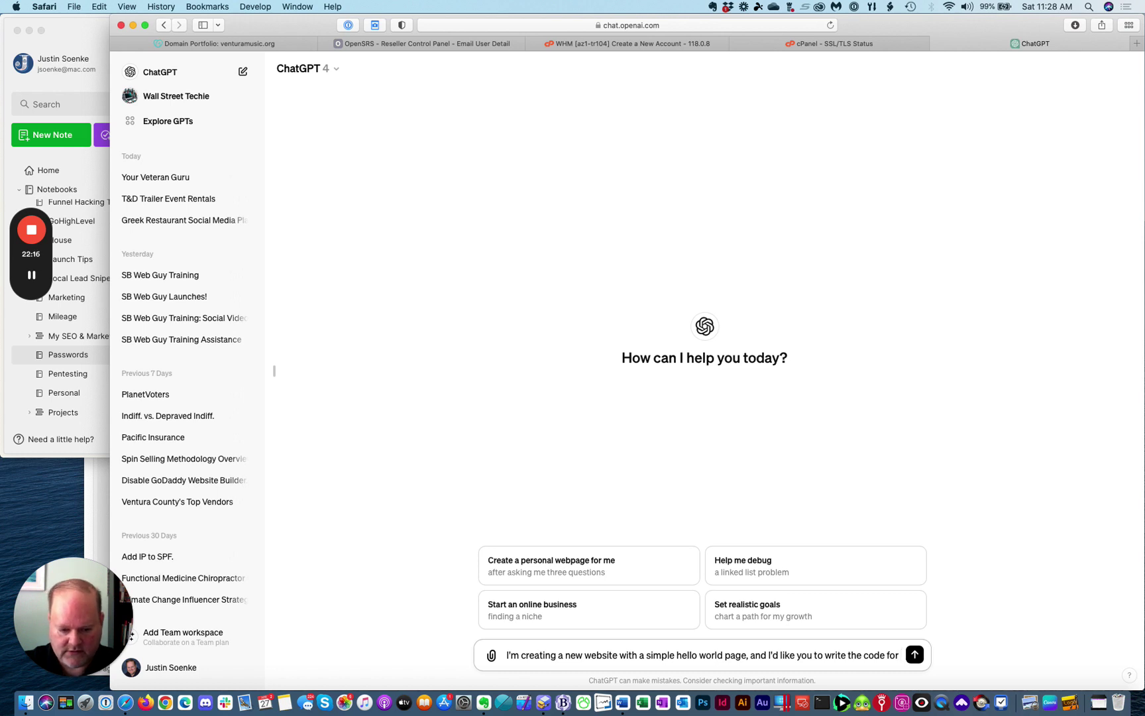
type(" the")
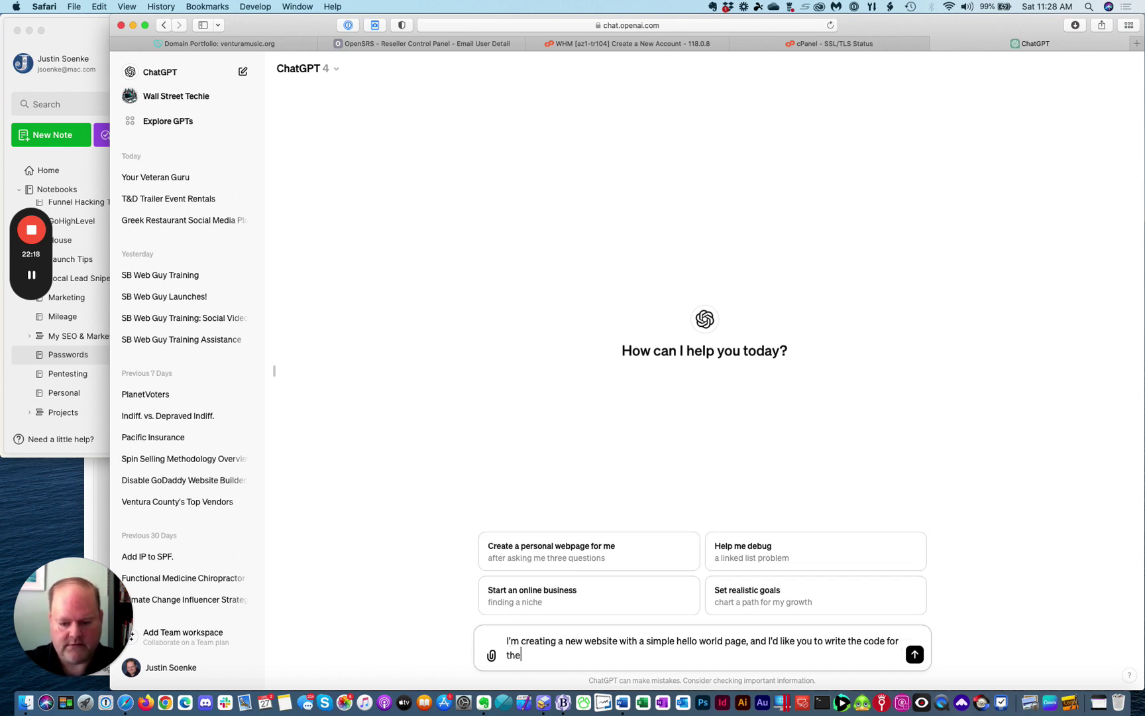
type(" default lan")
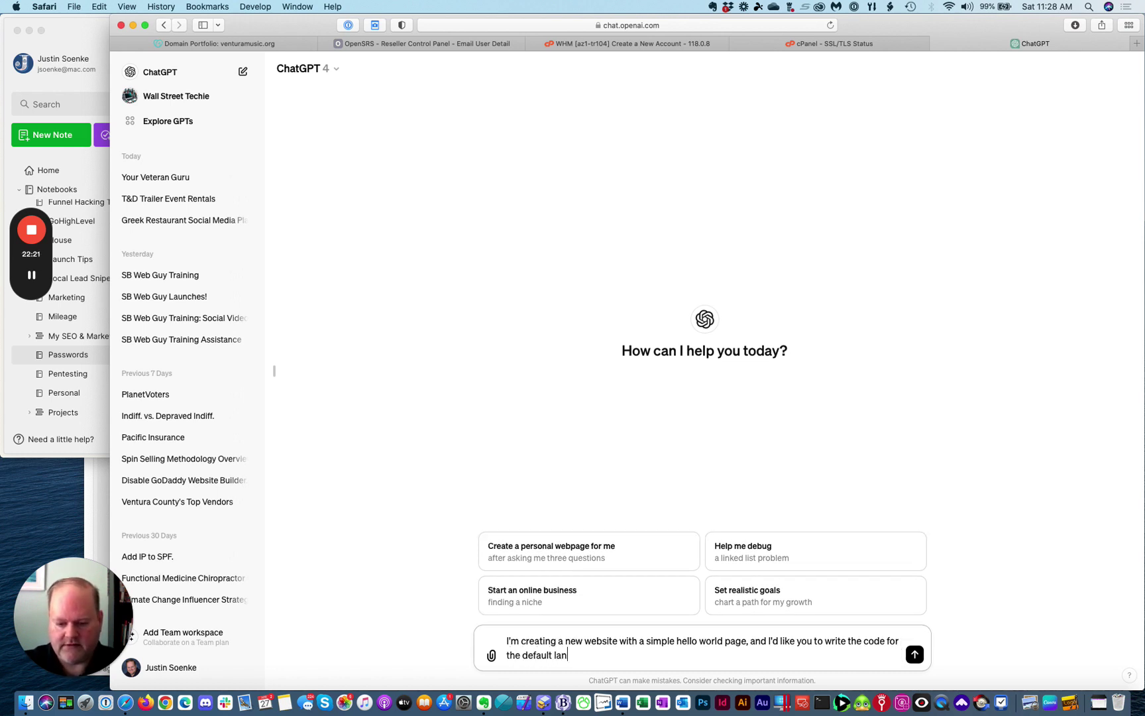
type("ding page.")
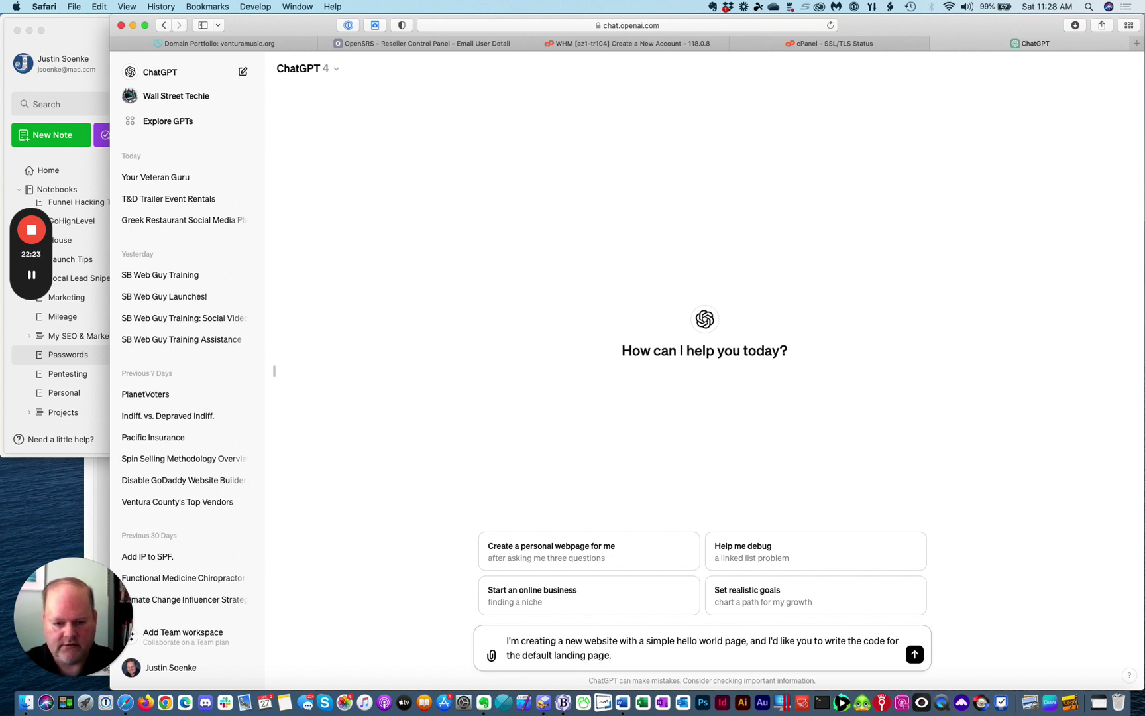
key("Return")
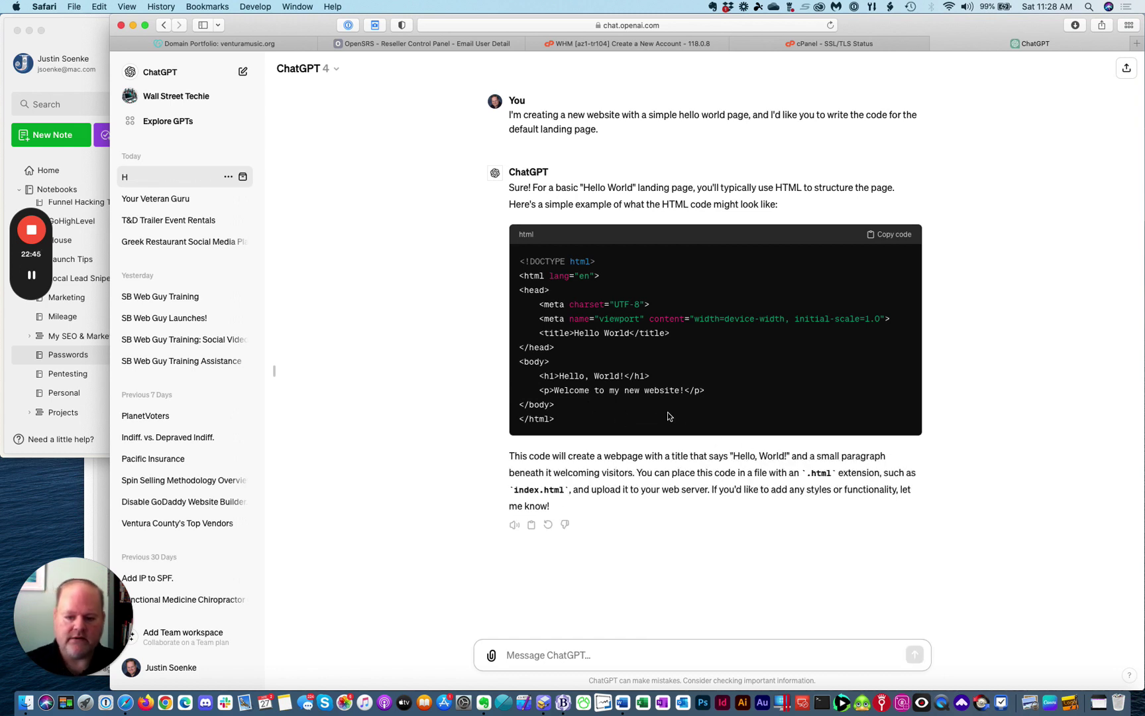
Copy ChatGPT's generated HTML and open the server's index.php from public_html in BBEdit
left_click(885, 236)
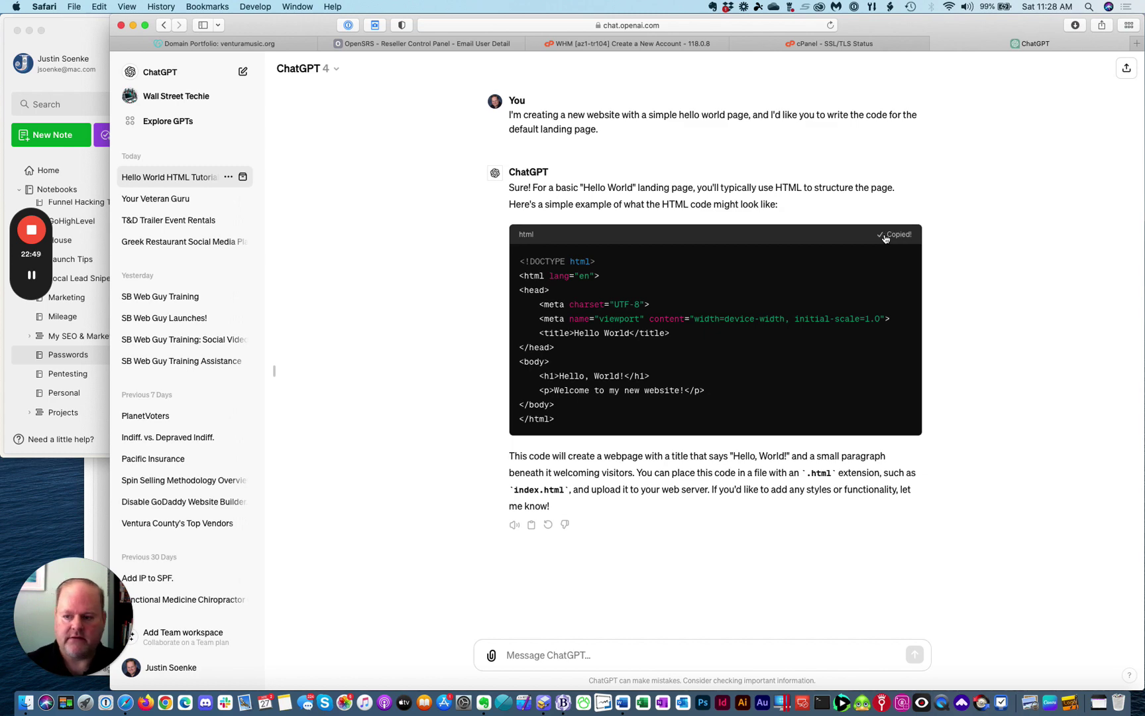
key("super+Tab")
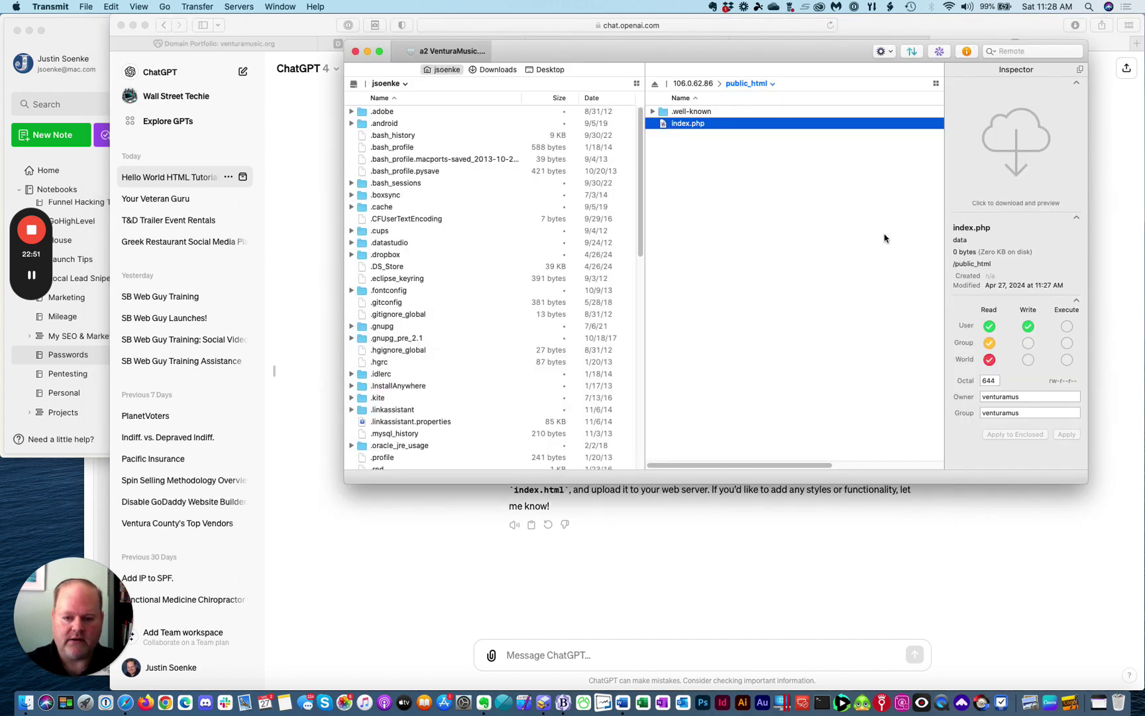
double_click(682, 126)
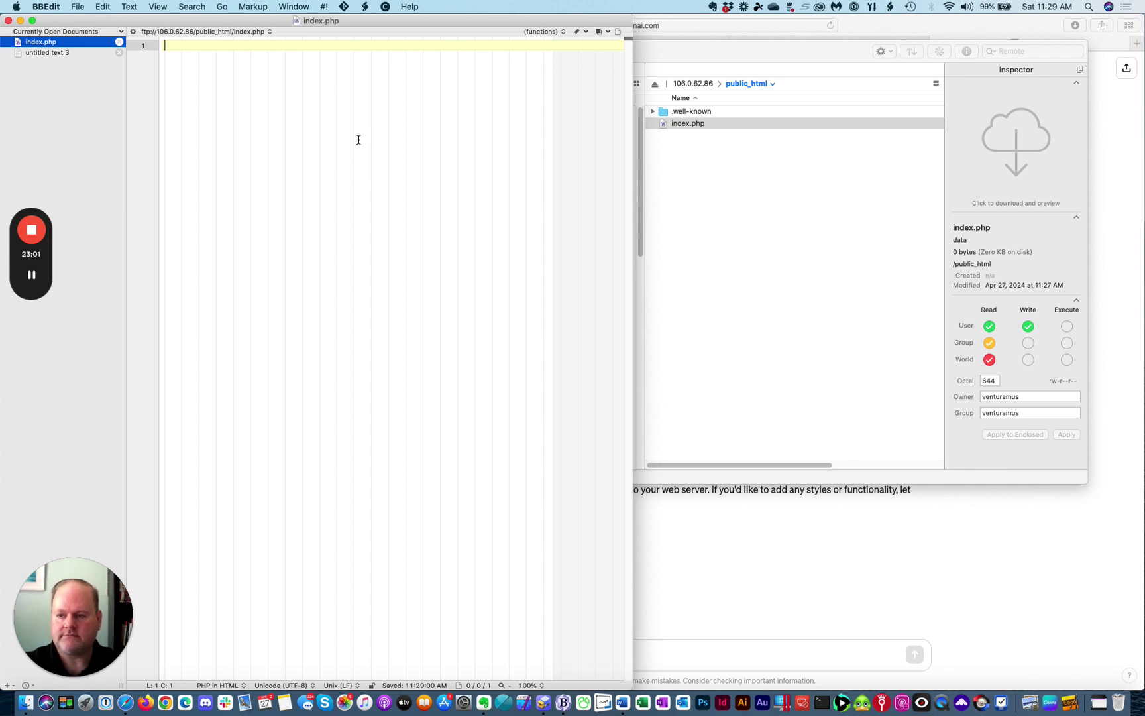
Paste the Hello World HTML into index.php and save it back to the server
type("<!DOCTYPE html> <html lang=\"en\"> <head>     <meta charset=\"UTF-8\">     <meta name=\"viewport\" content=\"width=device-width, initial-scale=1.0\">     <title>Hello World</title> </head> <body>     <h1>Hello, World!</h1>     <p>Welcome to my new website!</p> </body> </html>")
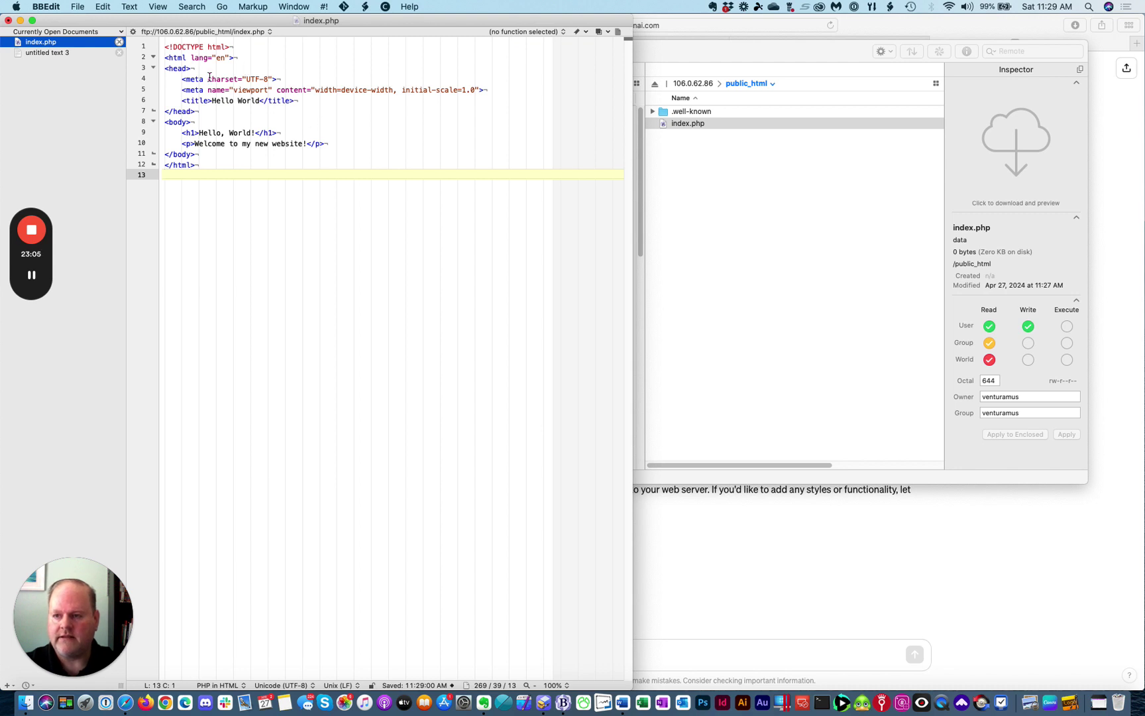
left_click(77, 6)
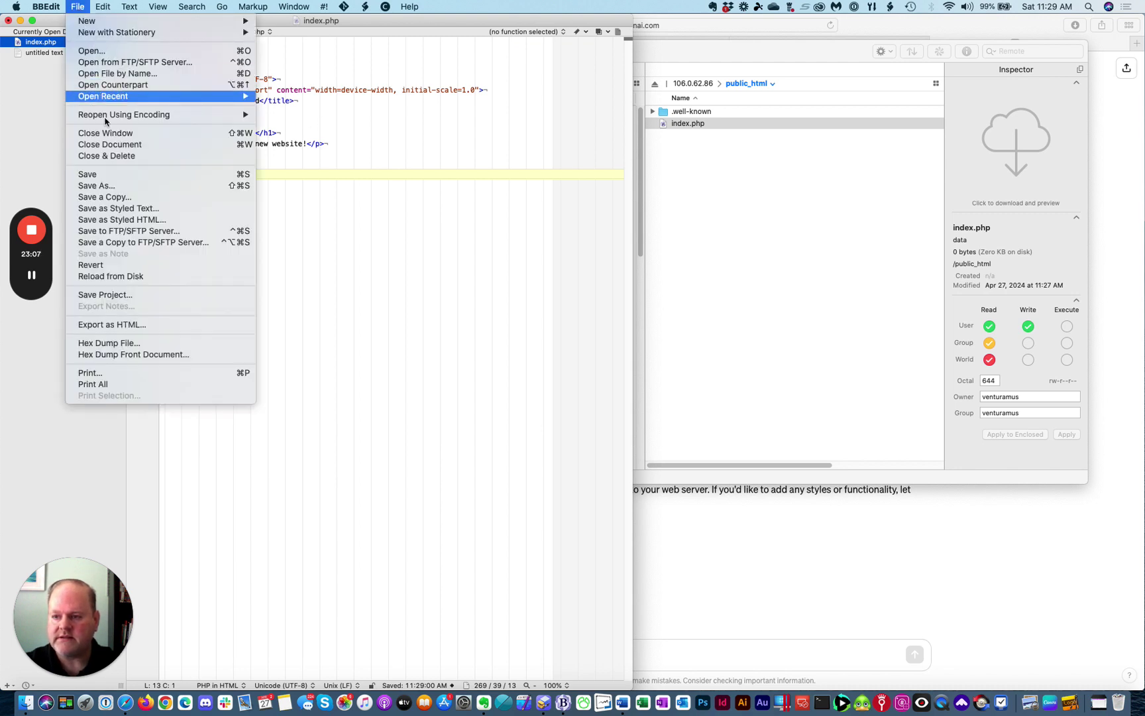
left_click(119, 174)
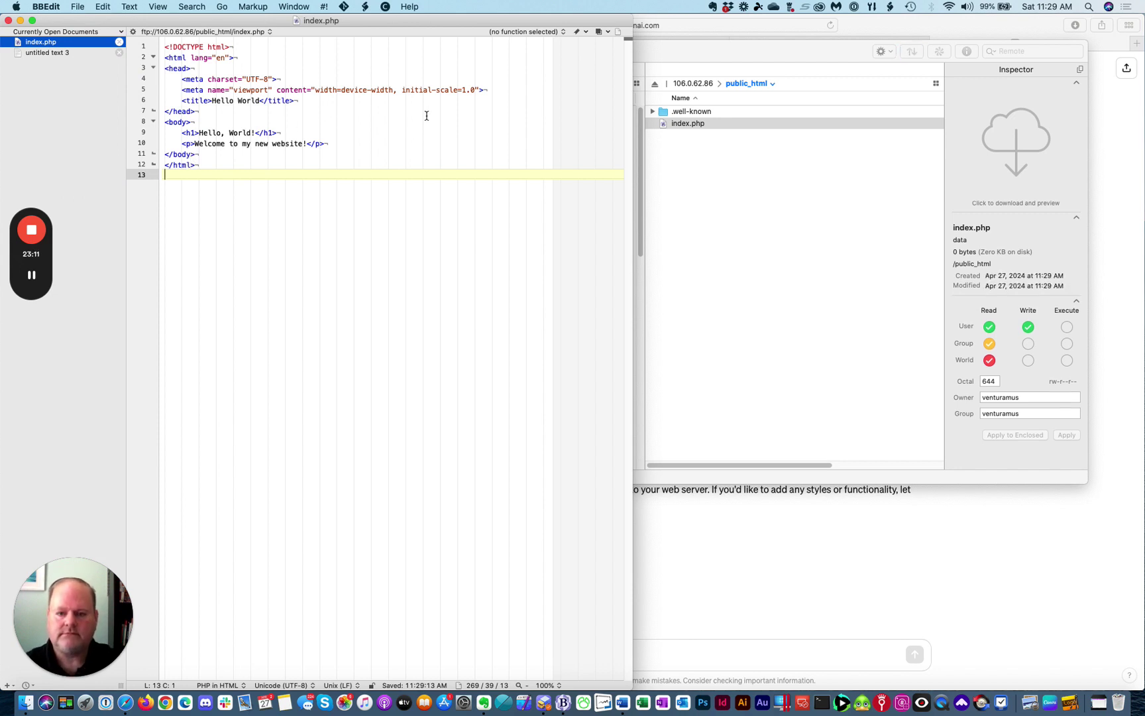
left_click(785, 220)
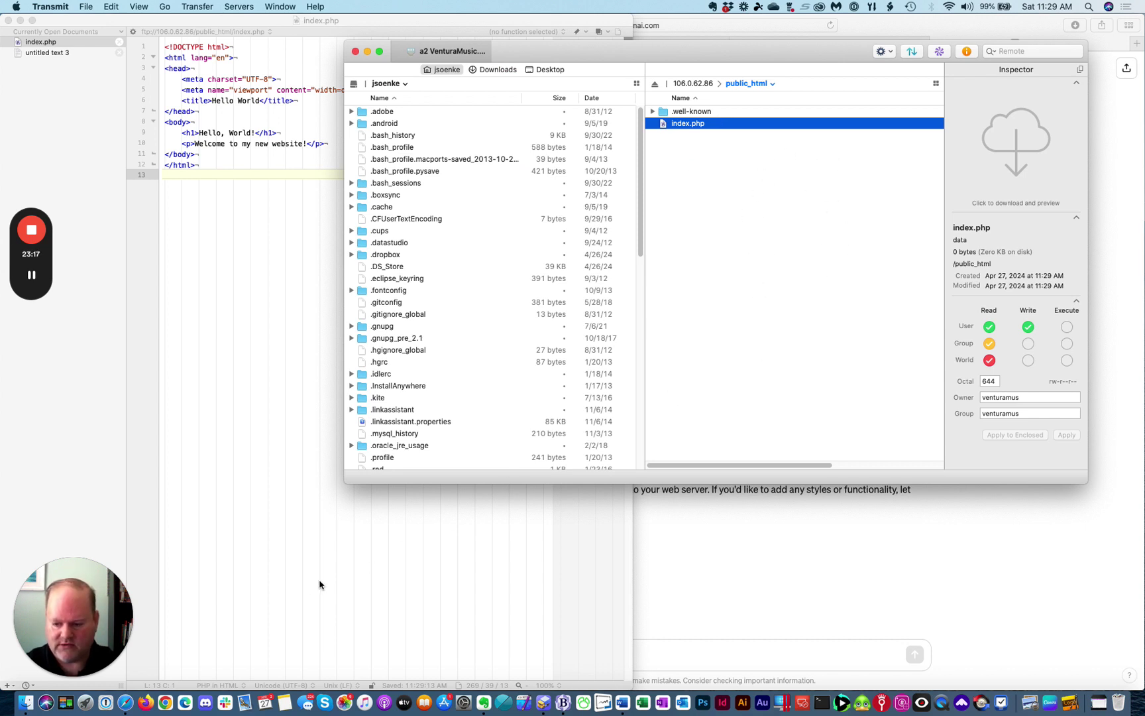
In a new Safari tab, go to venturamusic.org to view the uploaded Hello World page
key("super+Tab")
key("super+Tab")
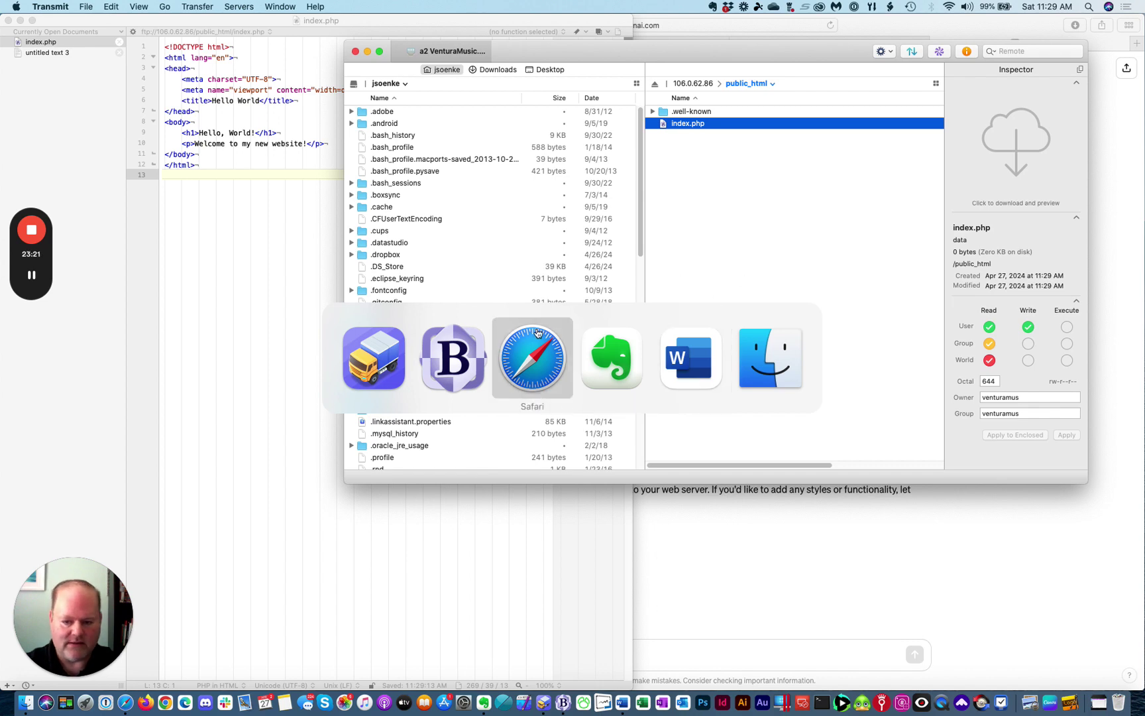
left_click(527, 373)
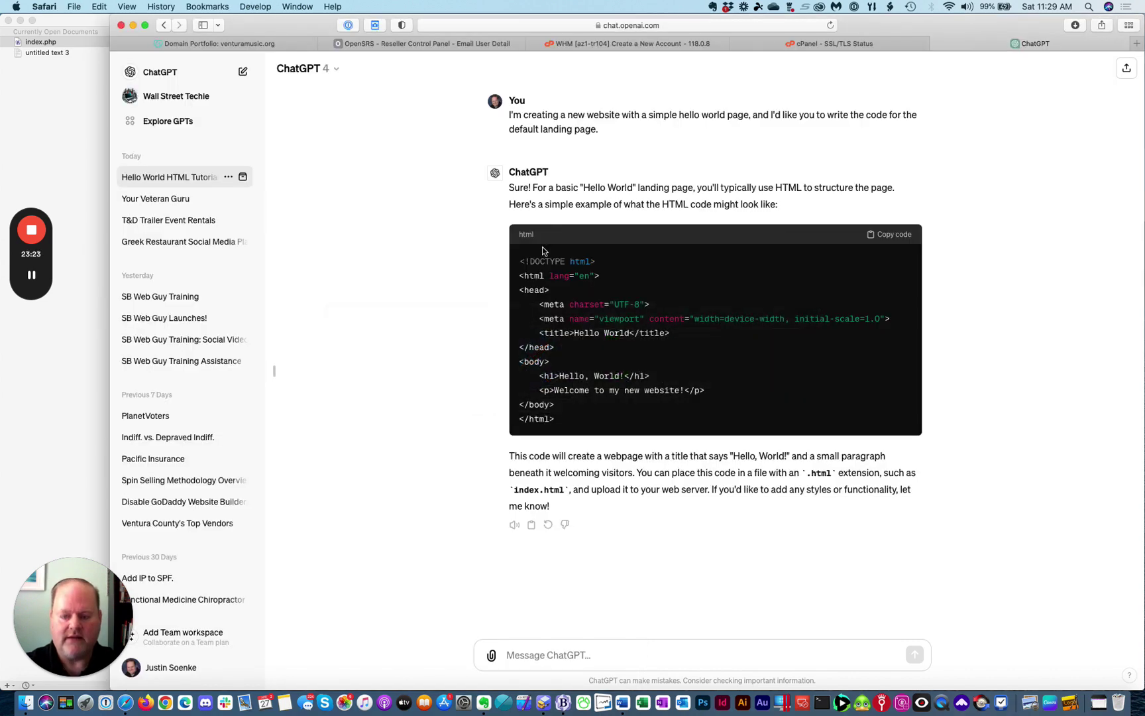
key("super+t")
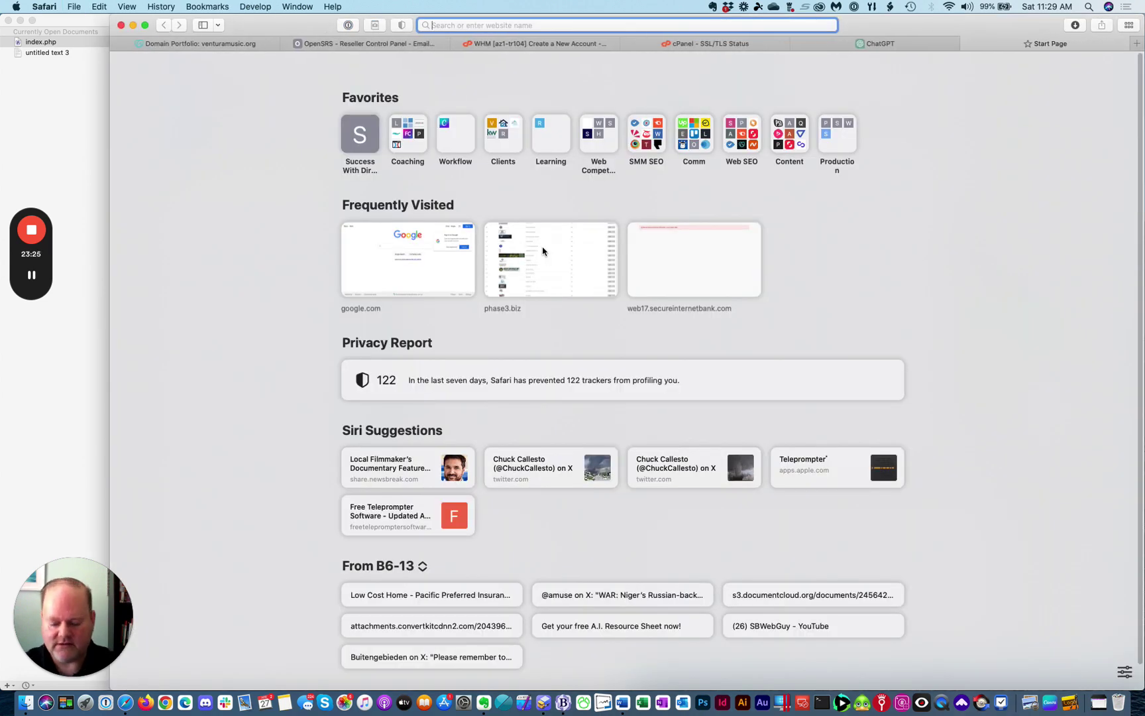
type("https://")
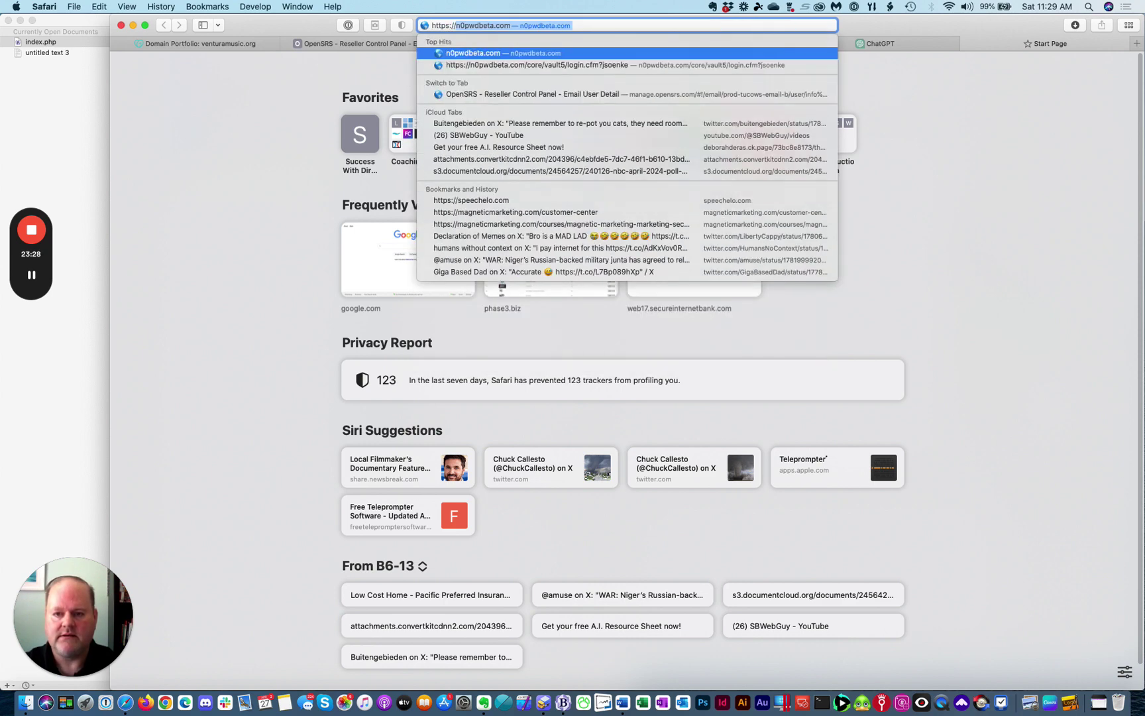
type("w")
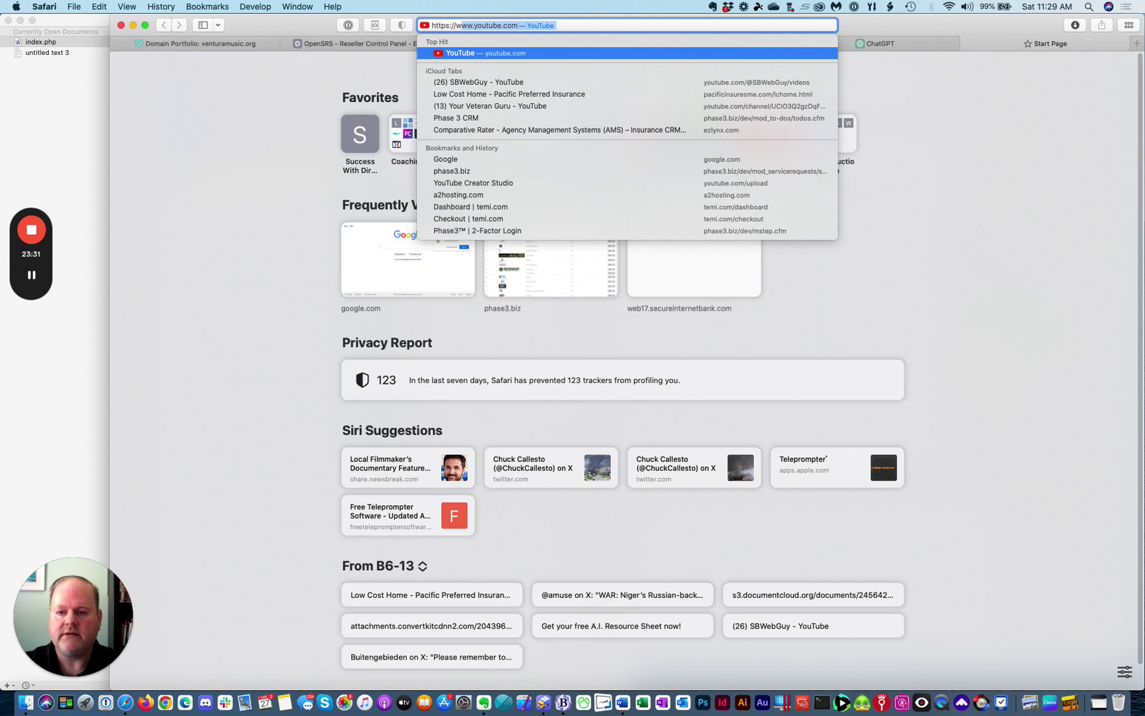
key("BackSpace")
key("BackSpace")
type("v")
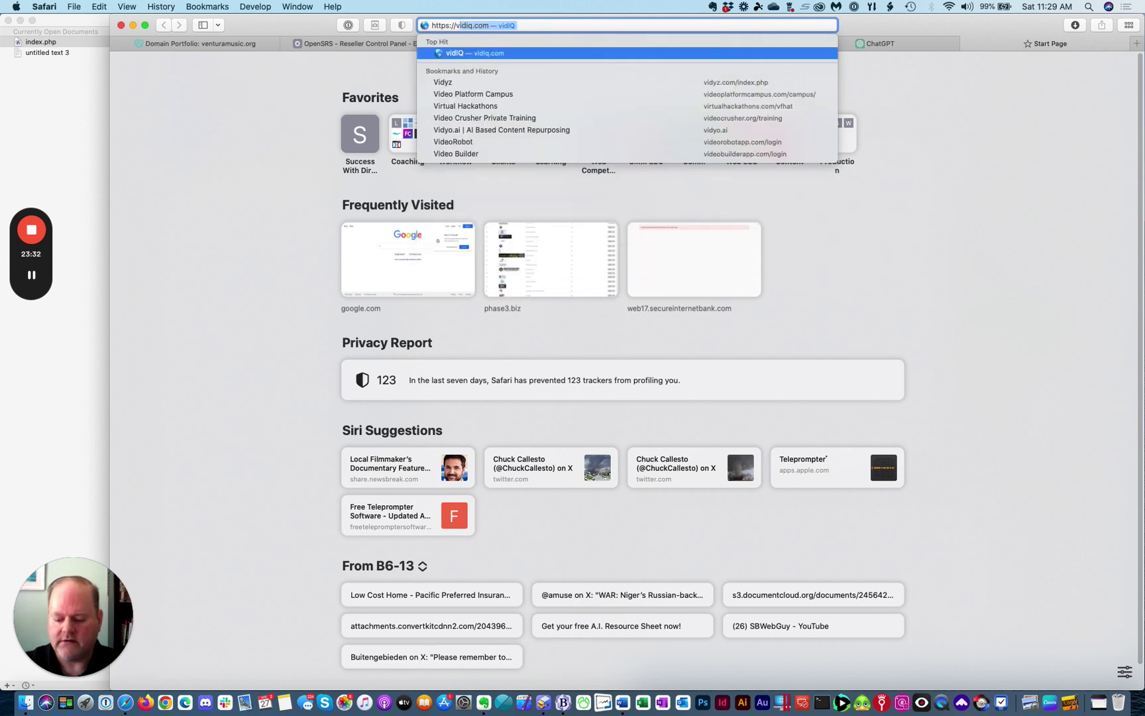
type("enturamusic.org")
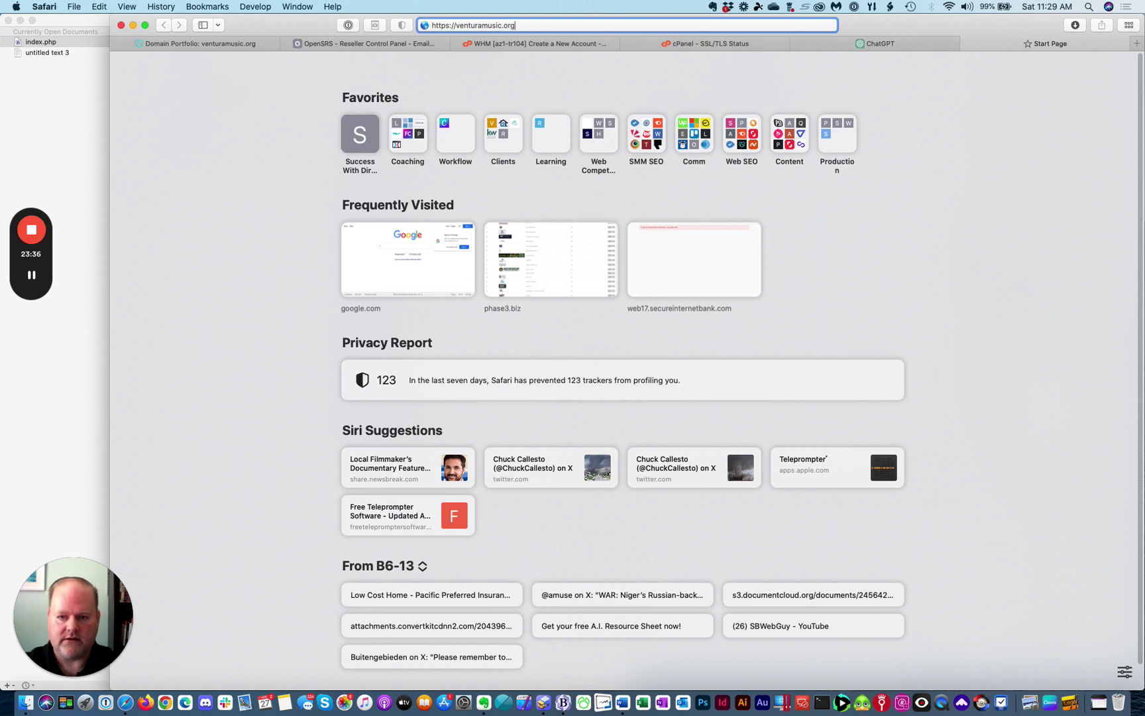
key("Return")
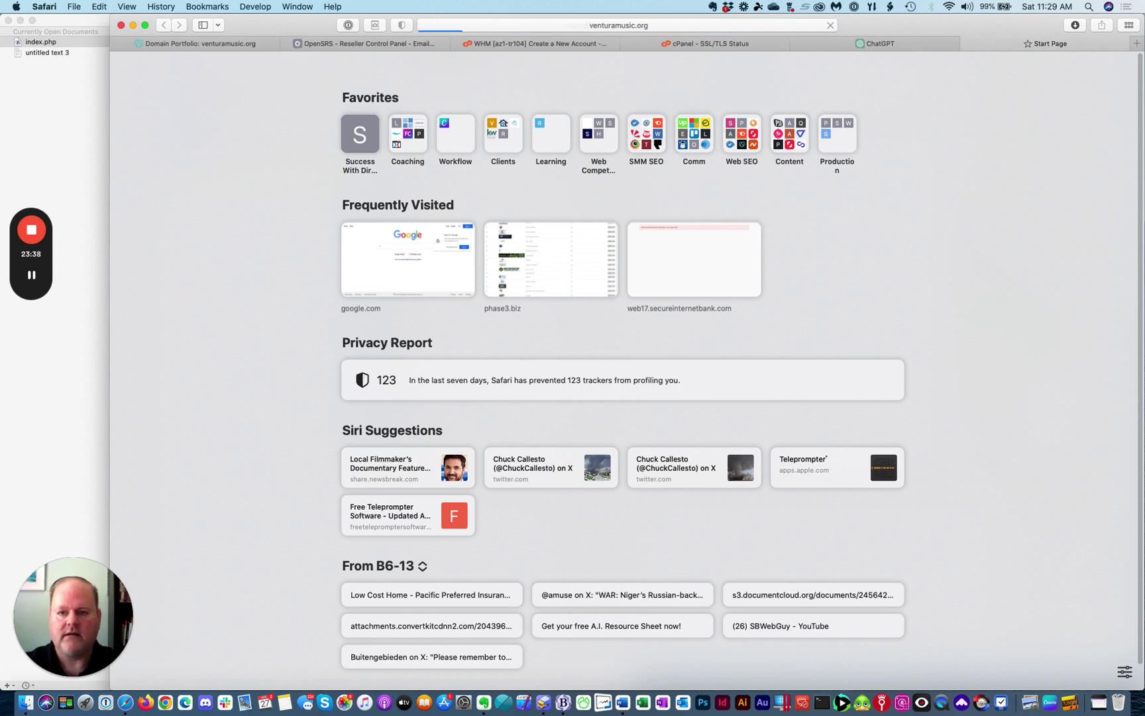